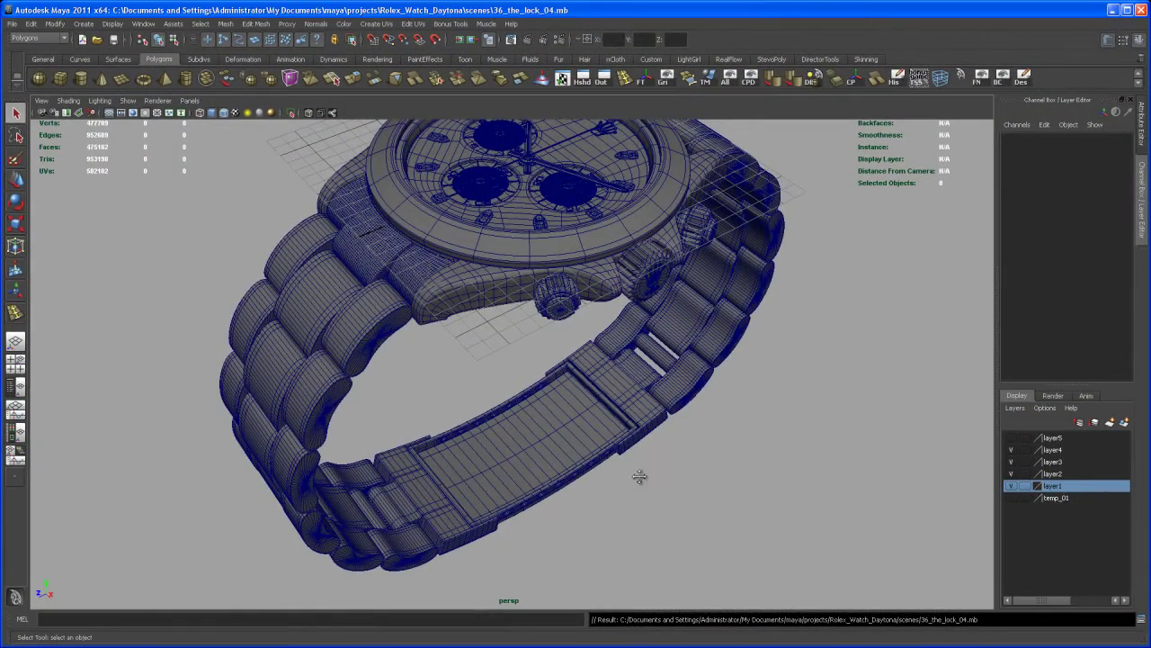
Examine the watch bracelet and its clasp from several angles.
{"action": "left_click_drag", "start_coordinate": [639, 476], "coordinate": [581, 459], "text": "alt"}
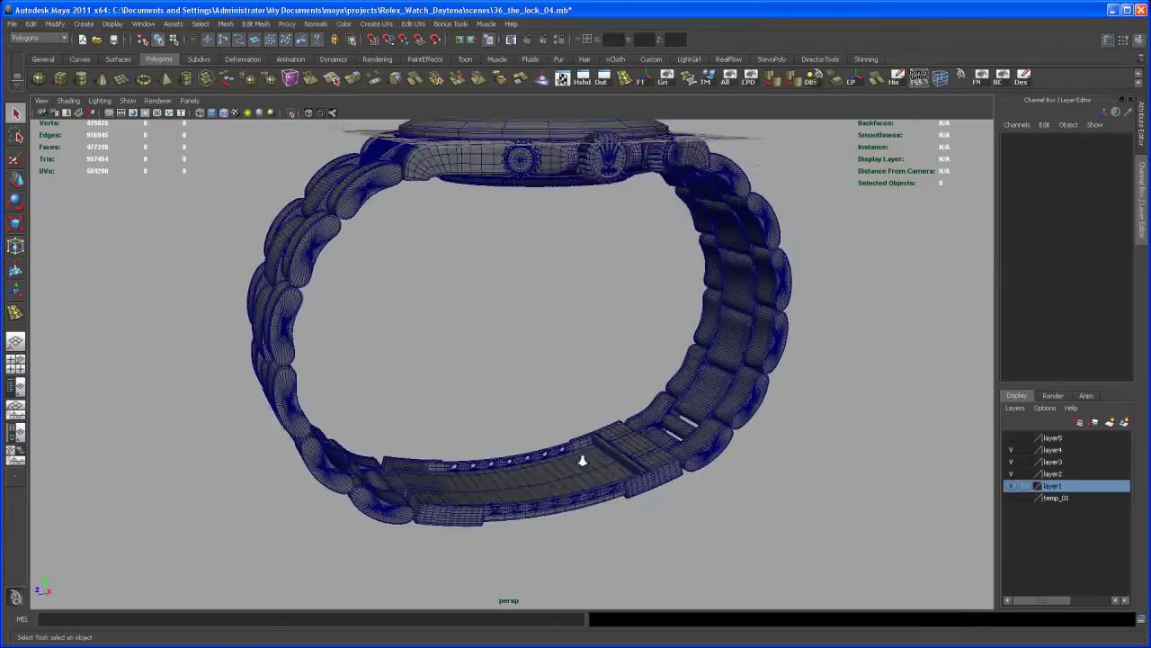
{"action": "right_click_drag", "start_coordinate": [581, 460], "coordinate": [620, 500], "text": "alt"}
{"action": "middle_click_drag", "start_coordinate": [620, 500], "coordinate": [617, 437], "text": "alt"}
{"action": "right_click_drag", "start_coordinate": [617, 437], "coordinate": [611, 457], "text": "alt"}
{"action": "middle_click_drag", "start_coordinate": [612, 457], "coordinate": [601, 507], "text": "alt"}
{"action": "mouse_move", "coordinate": [601, 507]}
{"action": "left_mouse_down", "text": "alt"}
{"action": "mouse_move", "coordinate": [570, 441]}
{"action": "mouse_move", "coordinate": [572, 477]}
{"action": "mouse_move", "coordinate": [570, 434]}
{"action": "mouse_move", "coordinate": [596, 491]}
{"action": "left_mouse_up", "text": "alt"}
{"action": "mouse_move", "coordinate": [596, 491]}
{"action": "middle_mouse_down", "text": "alt"}
{"action": "mouse_move", "coordinate": [579, 465]}
{"action": "mouse_move", "coordinate": [591, 512]}
{"action": "middle_mouse_up", "text": "alt"}
{"action": "right_click_drag", "start_coordinate": [591, 513], "coordinate": [538, 410], "text": "alt"}
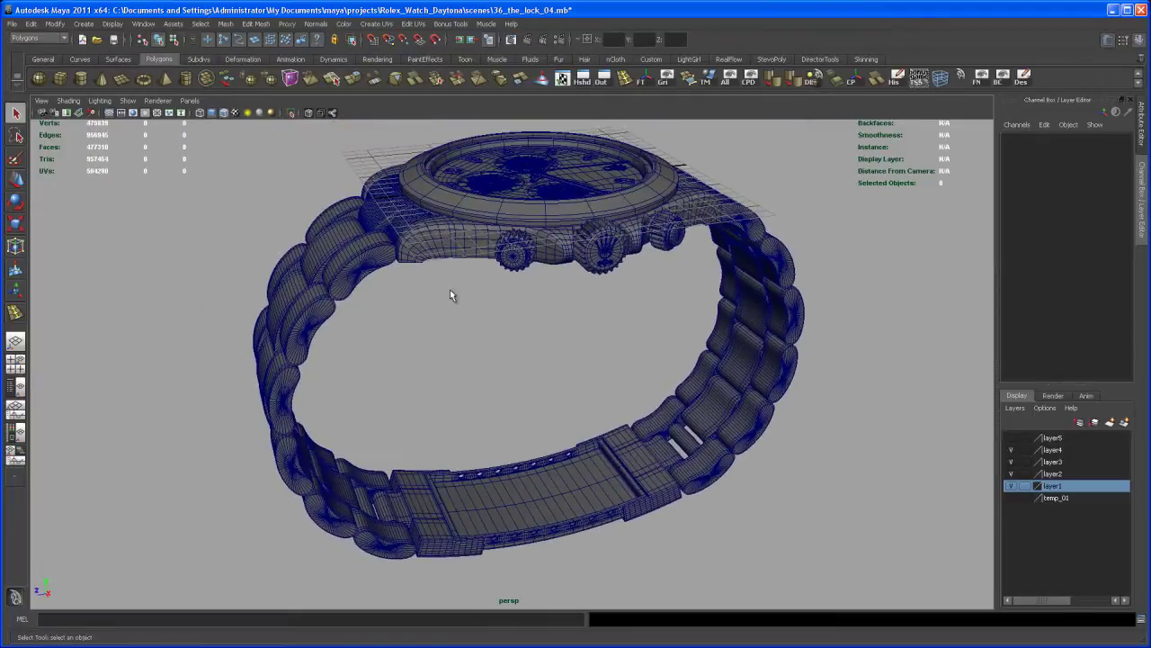
Create a polygon cube and lower it to the clasp, to about Y -26.9.
{"action": "left_click", "coordinate": [60, 79]}
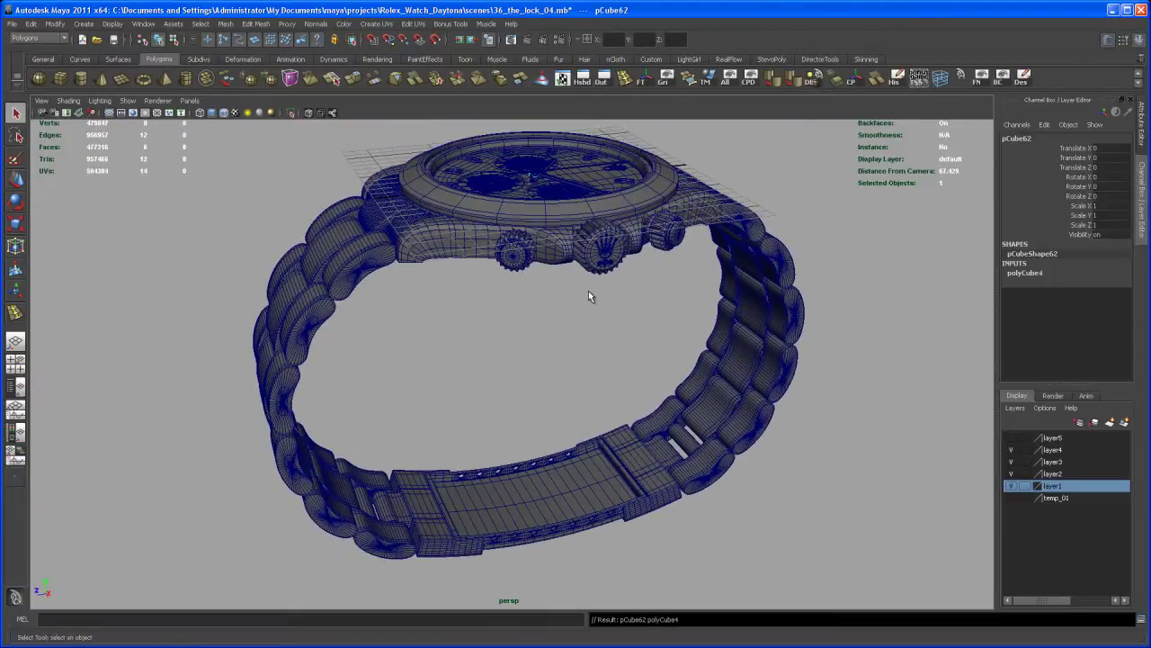
{"action": "key", "text": "w"}
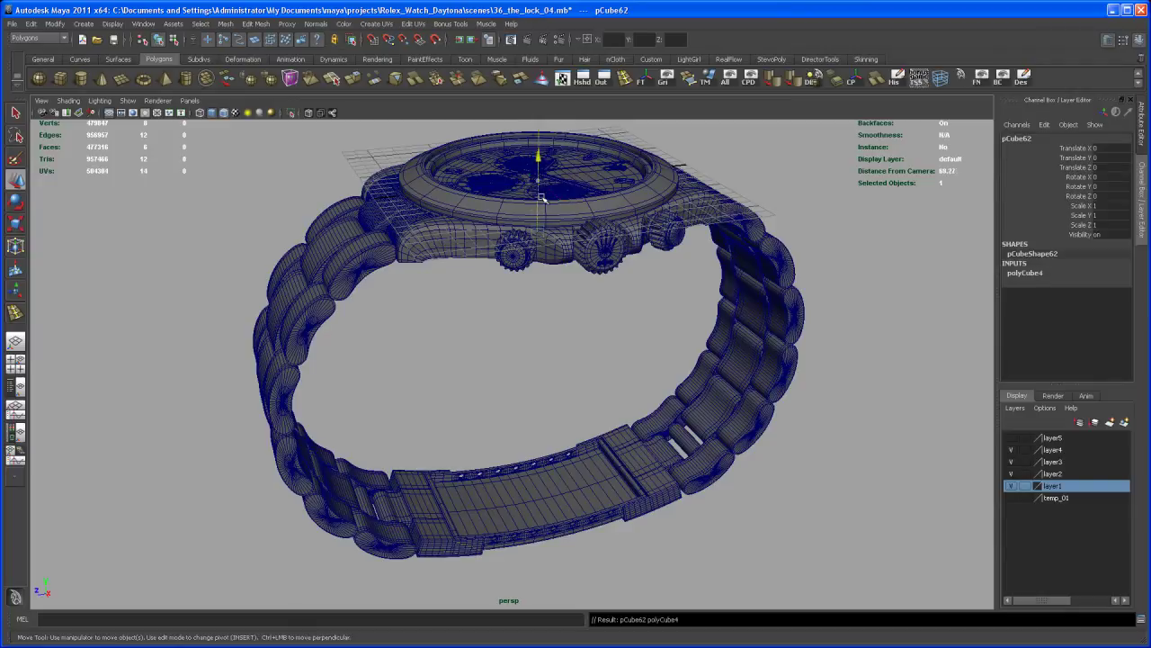
{"action": "left_click_drag", "start_coordinate": [541, 325], "coordinate": [540, 468]}
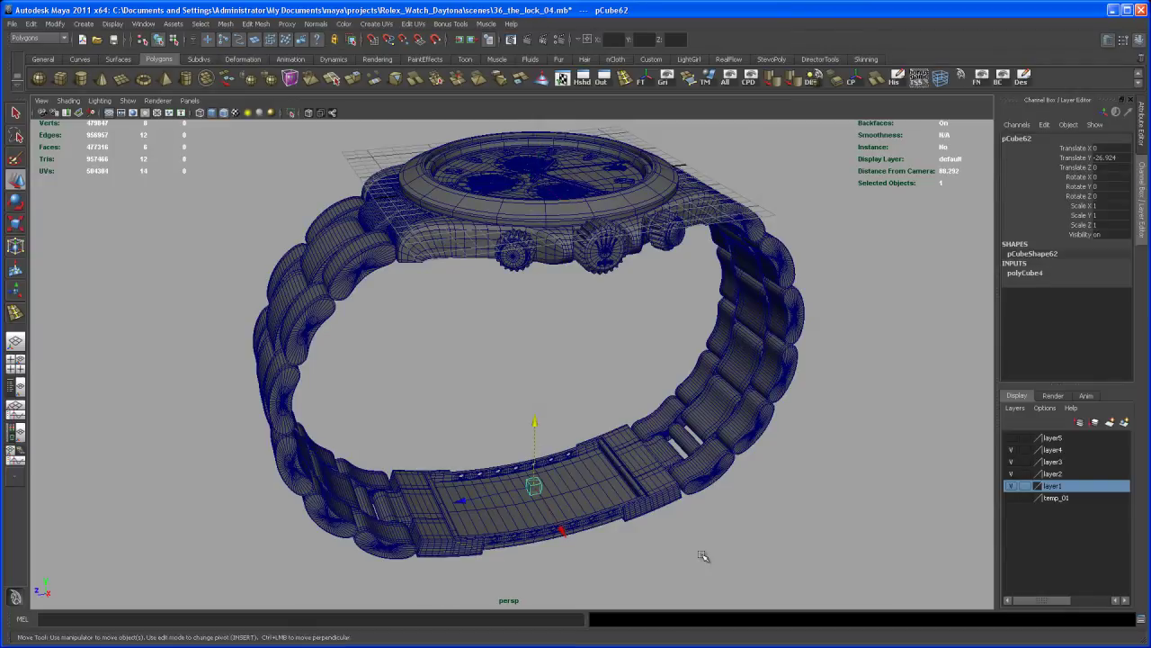
In the side view, raise the cube clear above the middle of the clasp, to about Y -25.9.
{"action": "key", "text": "space"}
{"action": "key", "text": "space"}
{"action": "middle_click_drag", "start_coordinate": [894, 473], "coordinate": [261, 398], "text": "alt"}
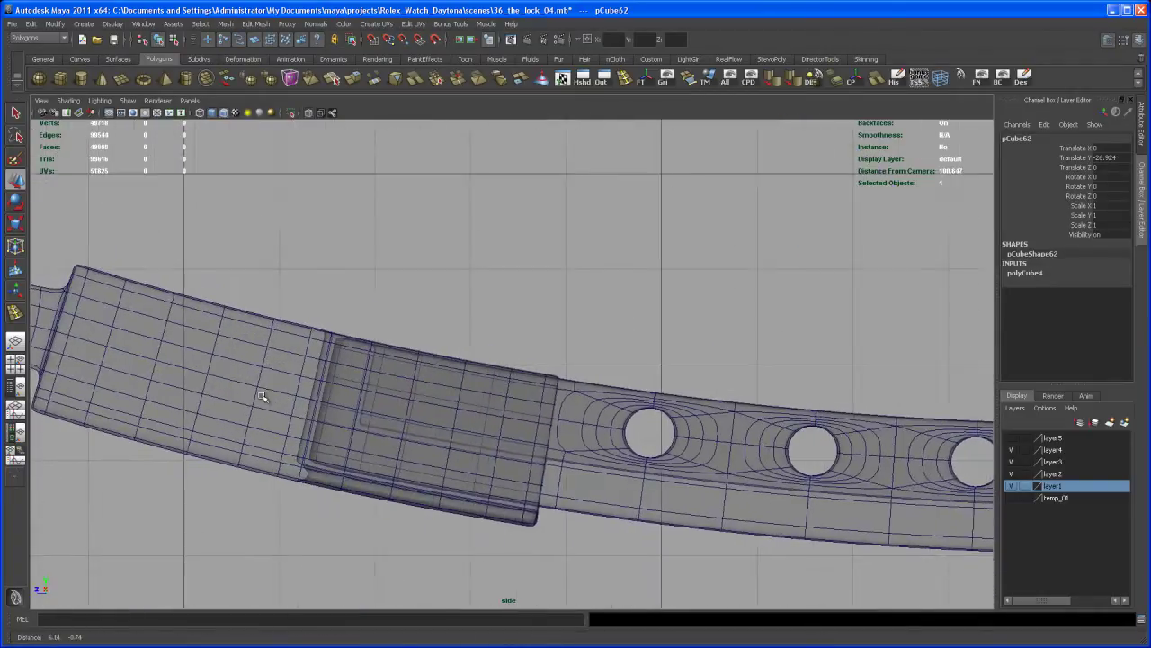
{"action": "right_click_drag", "start_coordinate": [764, 430], "coordinate": [684, 439], "text": "alt"}
{"action": "middle_click_drag", "start_coordinate": [685, 441], "coordinate": [441, 424], "text": "alt"}
{"action": "middle_click_drag", "start_coordinate": [607, 415], "coordinate": [608, 458], "text": "alt"}
{"action": "right_click_drag", "start_coordinate": [608, 458], "coordinate": [564, 397], "text": "alt"}
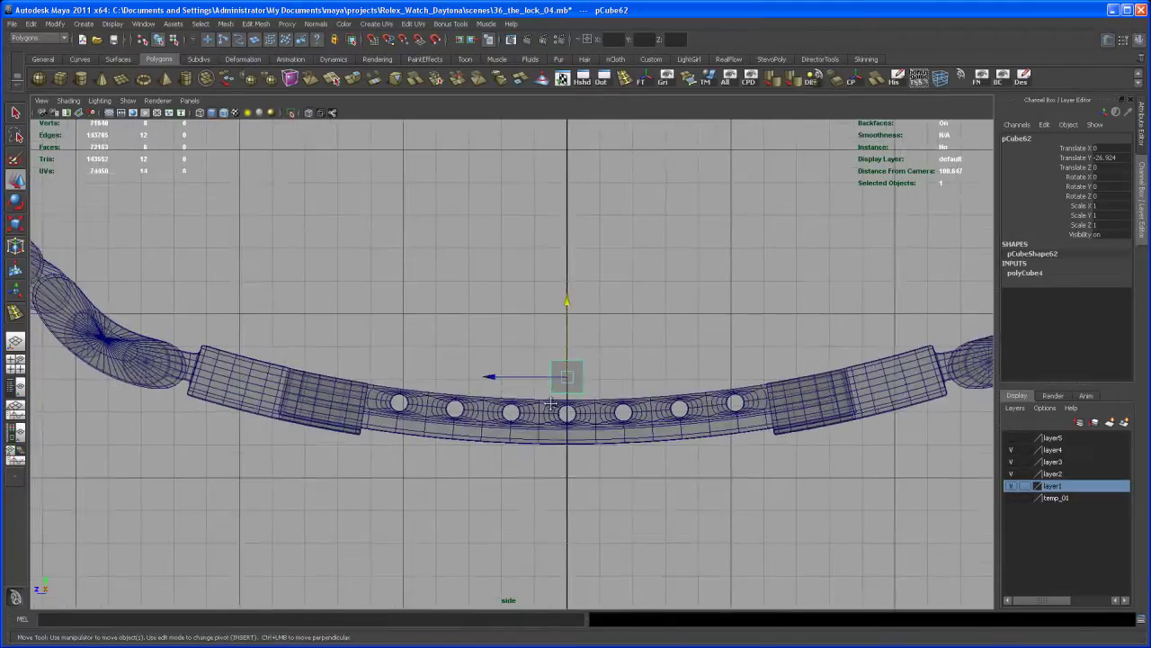
{"action": "middle_click_drag", "start_coordinate": [564, 397], "coordinate": [555, 387], "text": "alt"}
{"action": "key", "text": "r"}
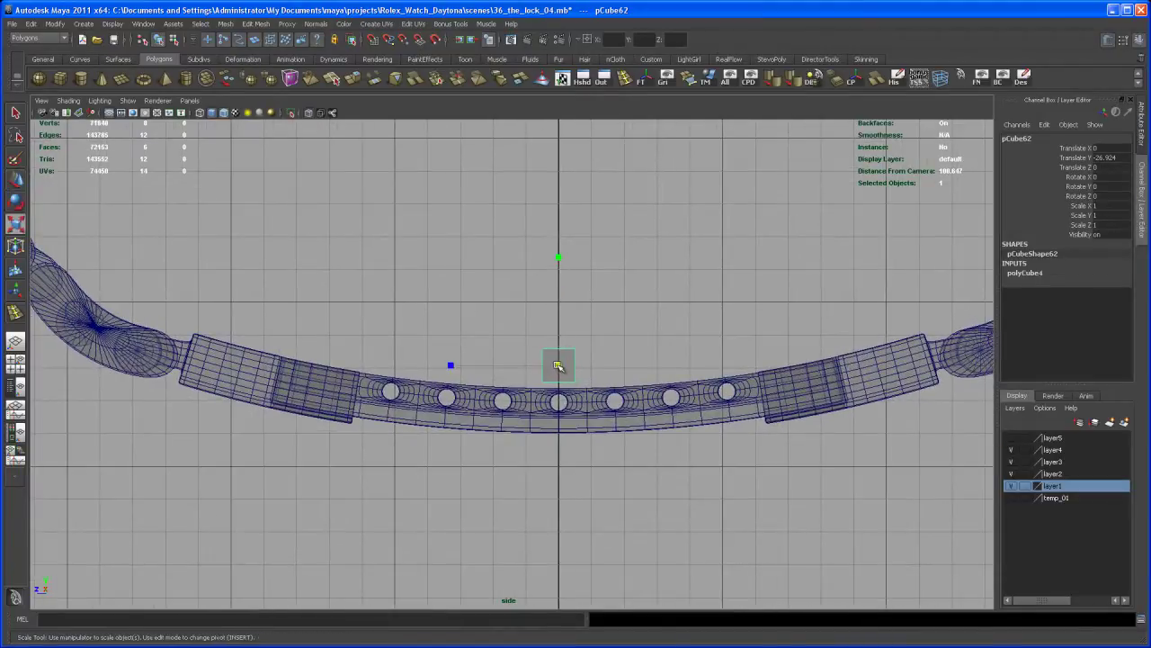
{"action": "key", "text": "w"}
{"action": "left_click_drag", "start_coordinate": [559, 341], "coordinate": [559, 320]}
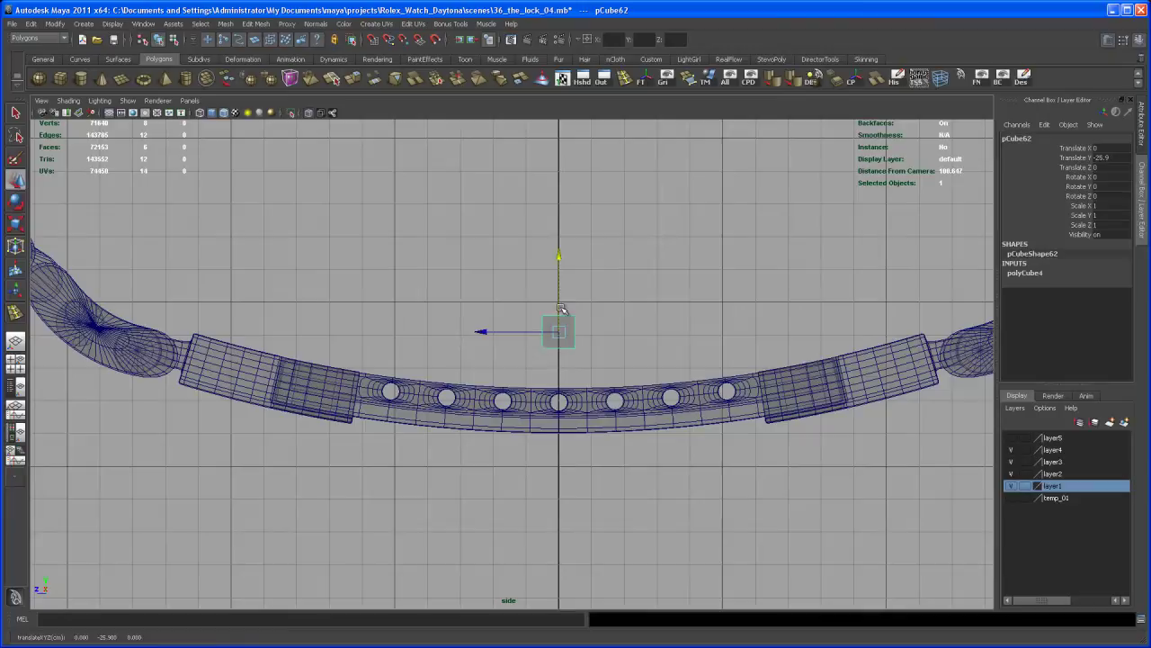
Stretch the cube along the clasp's length to a Z scale of about 15.3.
{"action": "key", "text": "r"}
{"action": "left_click_drag", "start_coordinate": [448, 335], "coordinate": [257, 318]}
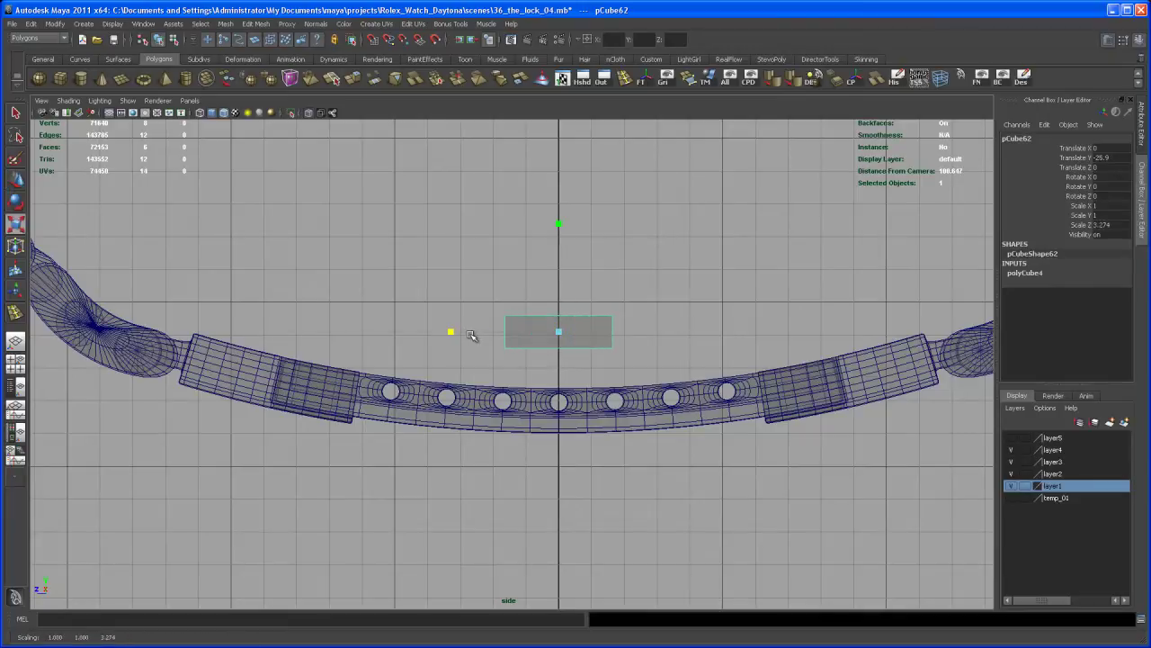
{"action": "left_click_drag", "start_coordinate": [448, 333], "coordinate": [105, 329]}
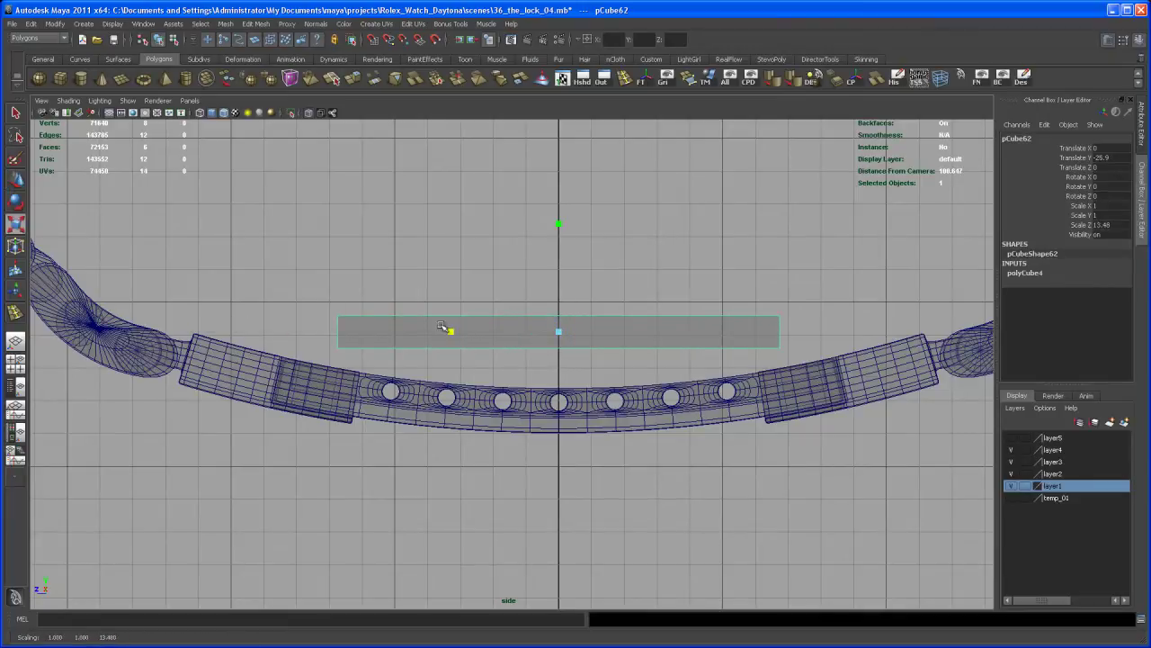
{"action": "left_click_drag", "start_coordinate": [448, 333], "coordinate": [433, 331]}
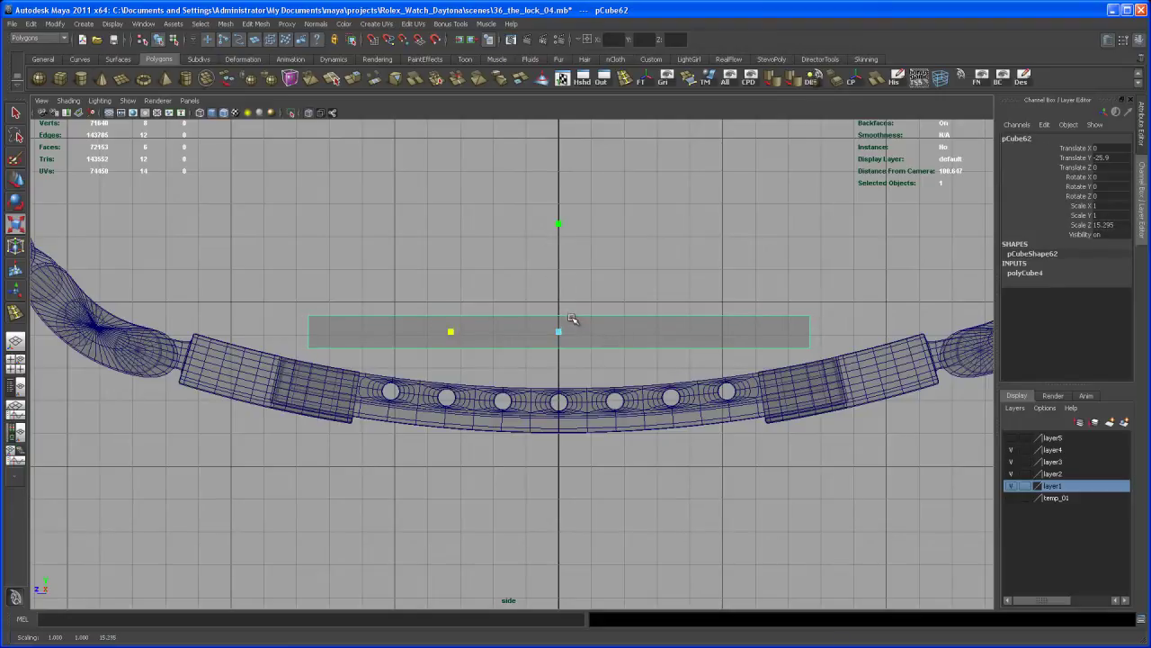
Thin the stretched cube to a Y scale of about 0.59 and place it above the clasp at about Y -25.7.
{"action": "key", "text": "w"}
{"action": "left_click_drag", "start_coordinate": [559, 261], "coordinate": [559, 309]}
{"action": "key", "text": "r"}
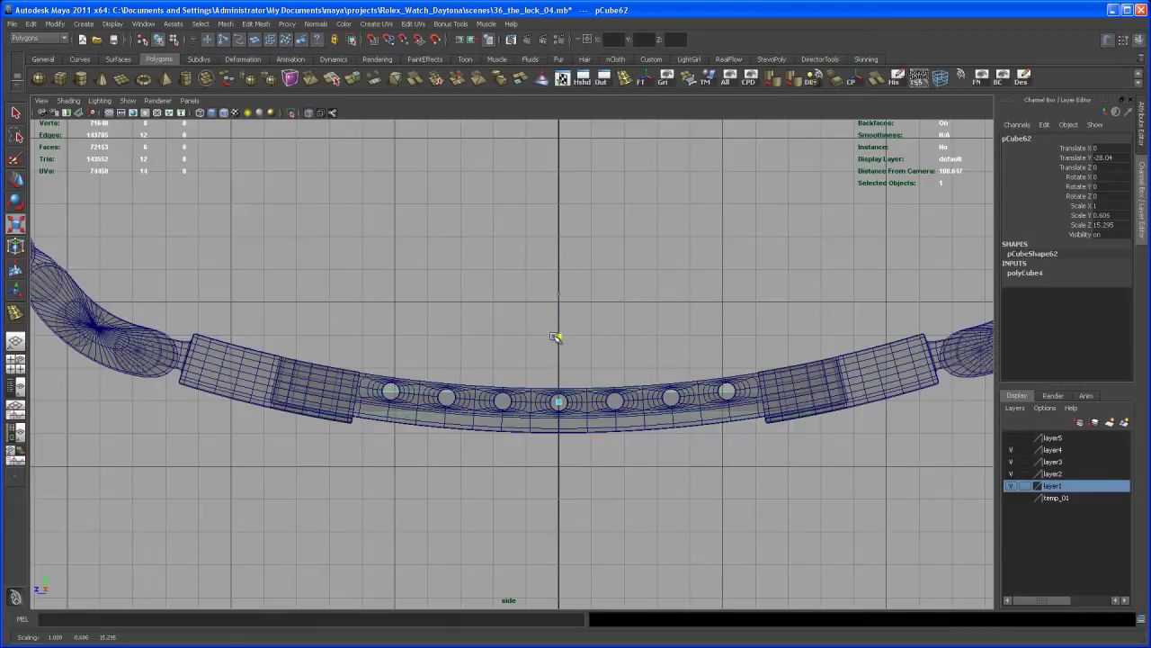
{"action": "key", "text": "w"}
{"action": "left_click_drag", "start_coordinate": [561, 325], "coordinate": [560, 252]}
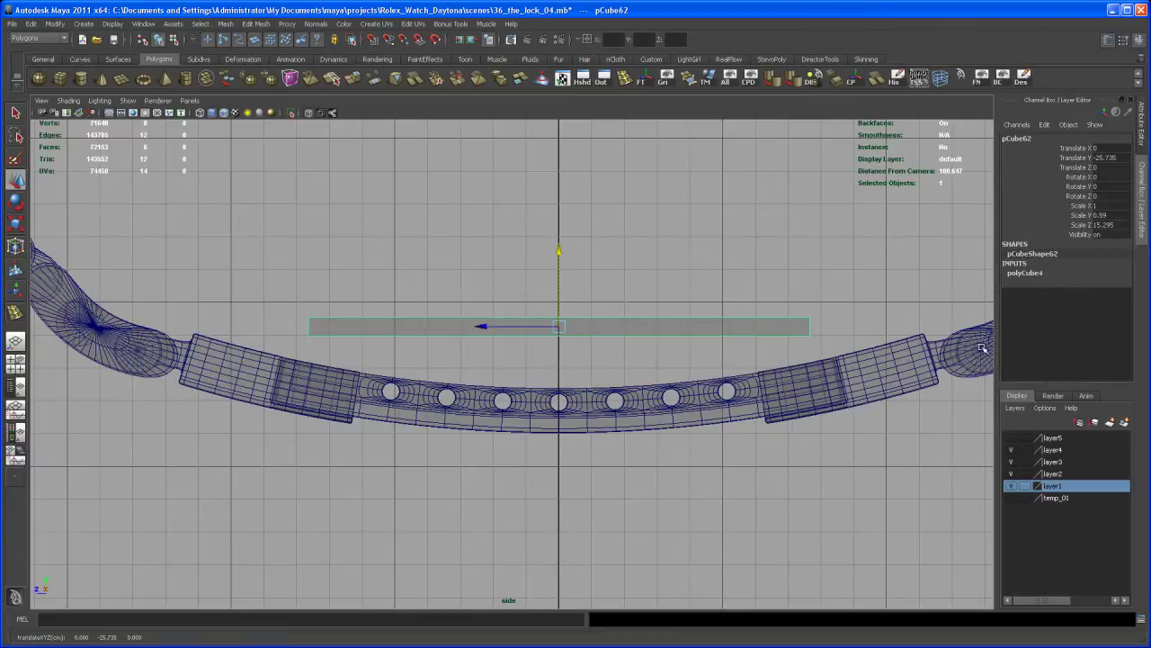
In the perspective view, widen the thin bar across the clasp to an X scale of about 6.8.
{"action": "key", "text": "space"}
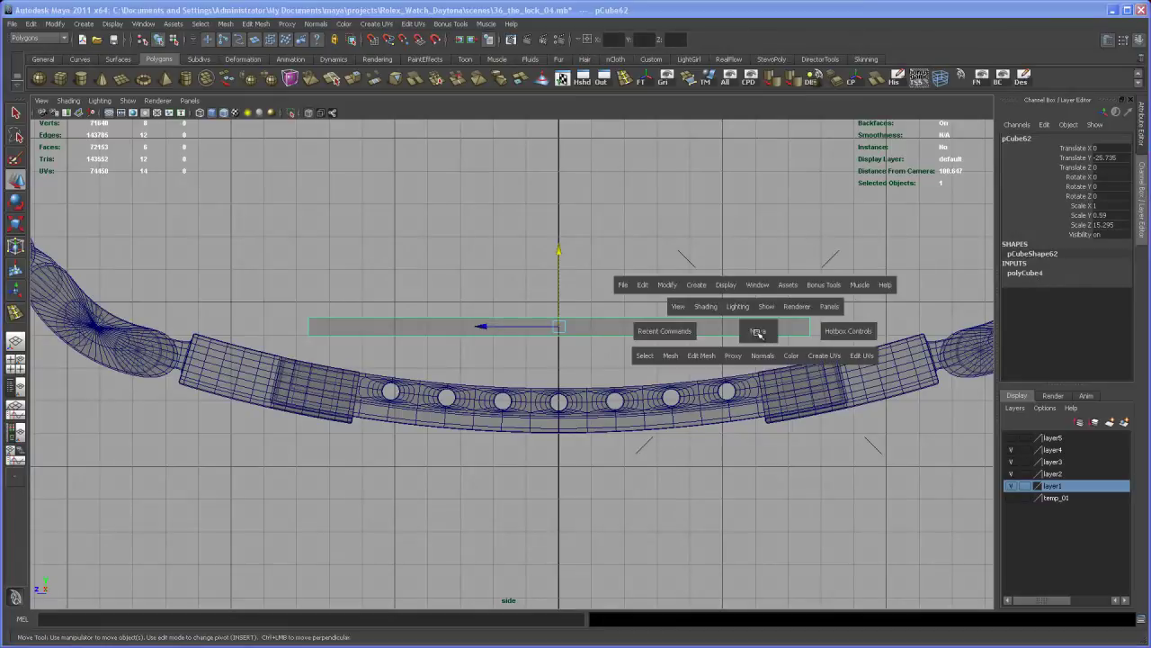
{"action": "key", "text": "space"}
{"action": "left_click_drag", "start_coordinate": [717, 306], "coordinate": [750, 383], "text": "alt"}
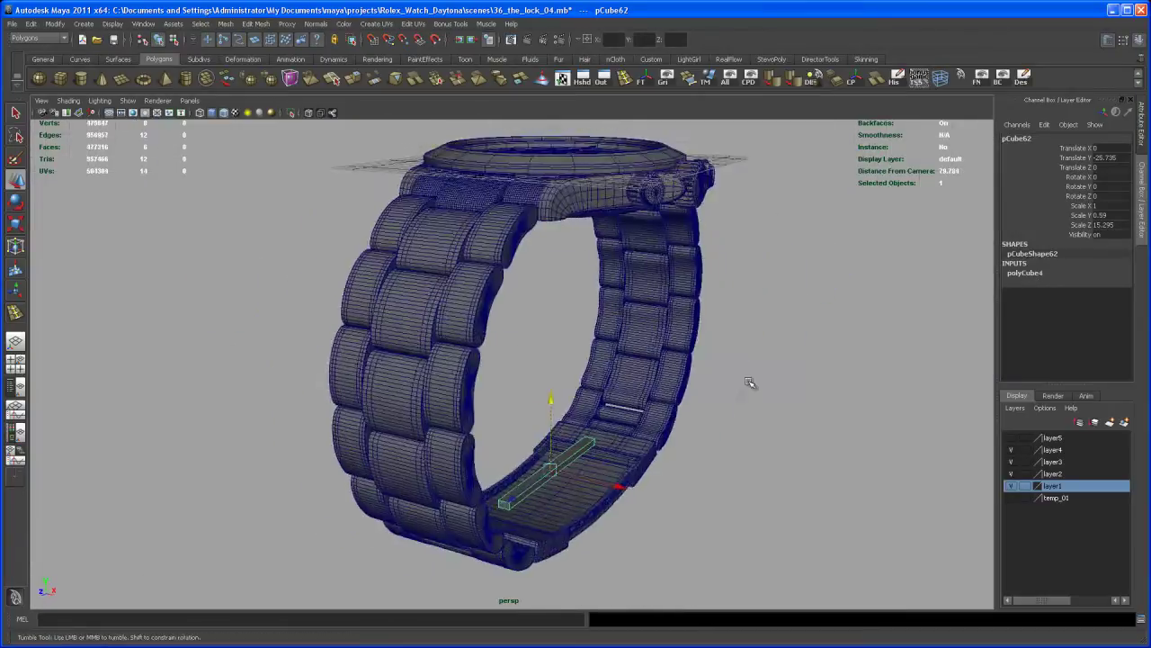
{"action": "middle_click_drag", "start_coordinate": [750, 383], "coordinate": [735, 301], "text": "alt"}
{"action": "right_click_drag", "start_coordinate": [736, 301], "coordinate": [730, 419], "text": "alt"}
{"action": "left_click_drag", "start_coordinate": [730, 419], "coordinate": [810, 449], "text": "alt"}
{"action": "key", "text": "r"}
{"action": "left_click_drag", "start_coordinate": [656, 419], "coordinate": [626, 471]}
Widen the plate further to an X scale of about 8.2.
{"action": "right_click_drag", "start_coordinate": [626, 471], "coordinate": [681, 530], "text": "alt"}
{"action": "middle_click_drag", "start_coordinate": [681, 531], "coordinate": [657, 475], "text": "alt"}
{"action": "left_click_drag", "start_coordinate": [658, 475], "coordinate": [666, 500], "text": "alt"}
{"action": "right_click_drag", "start_coordinate": [667, 501], "coordinate": [699, 547], "text": "alt"}
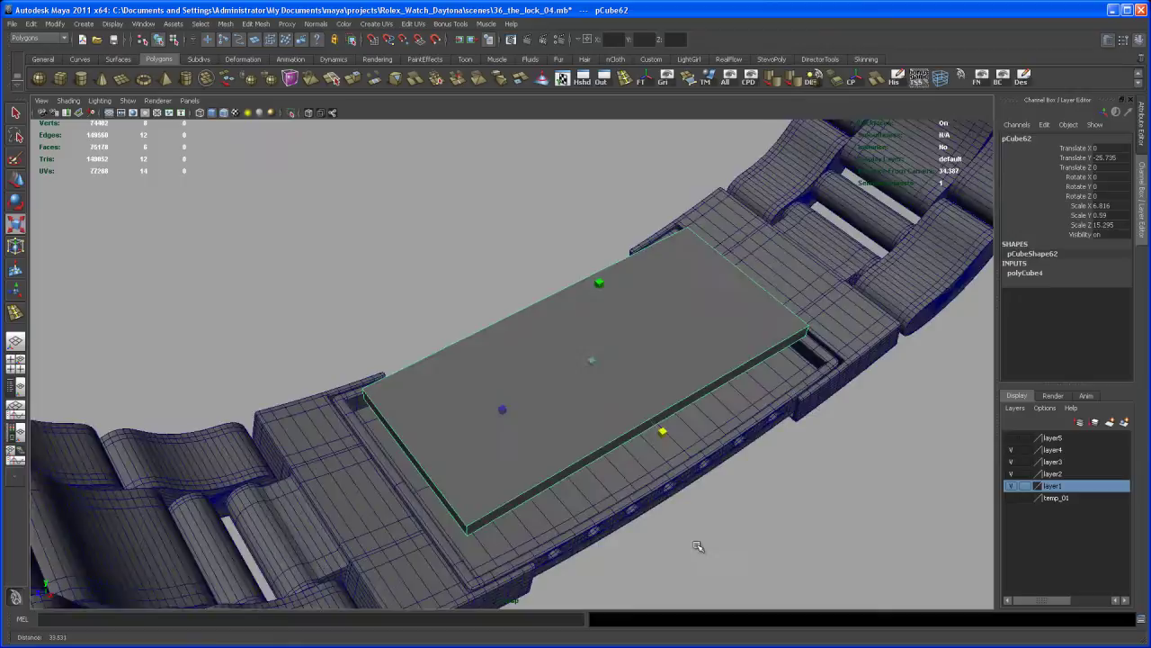
{"action": "middle_click_drag", "start_coordinate": [699, 547], "coordinate": [697, 484], "text": "alt"}
{"action": "left_click_drag", "start_coordinate": [662, 370], "coordinate": [678, 385]}
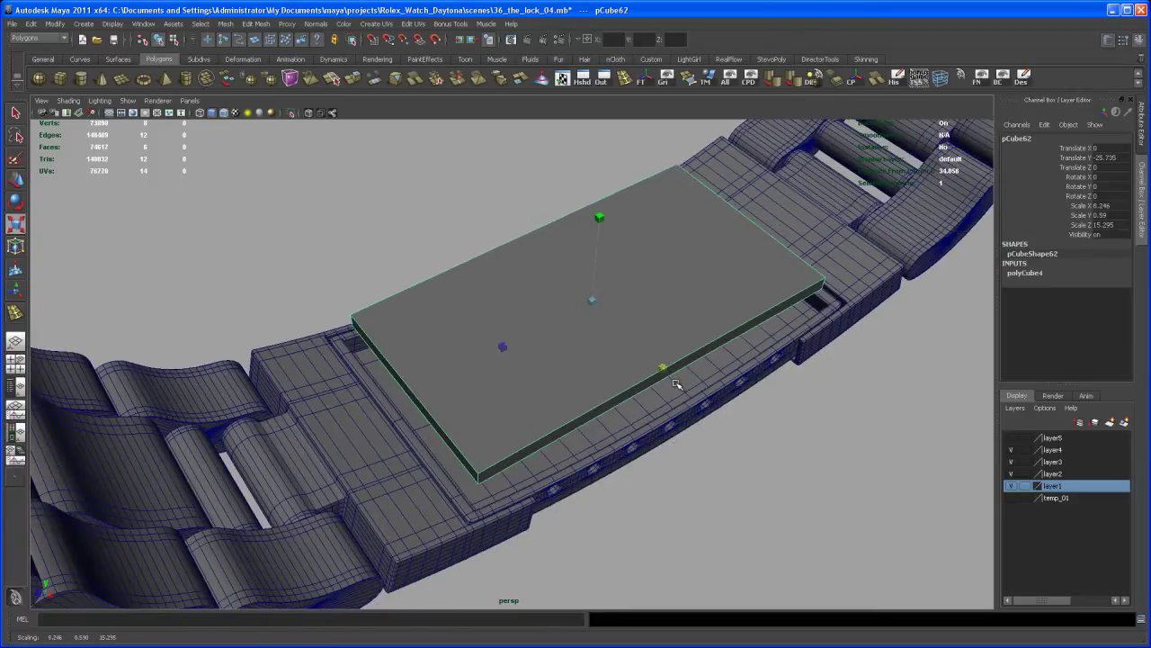
Lower the plate into the clasp recess to about Y -27.6 and fit its width with an X scale of about 8.5.
{"action": "key", "text": "w"}
{"action": "left_click_drag", "start_coordinate": [597, 246], "coordinate": [648, 355]}
{"action": "right_click_drag", "start_coordinate": [649, 355], "coordinate": [712, 393], "text": "alt"}
{"action": "left_click_drag", "start_coordinate": [713, 393], "coordinate": [666, 320], "text": "alt"}
{"action": "key", "text": "r"}
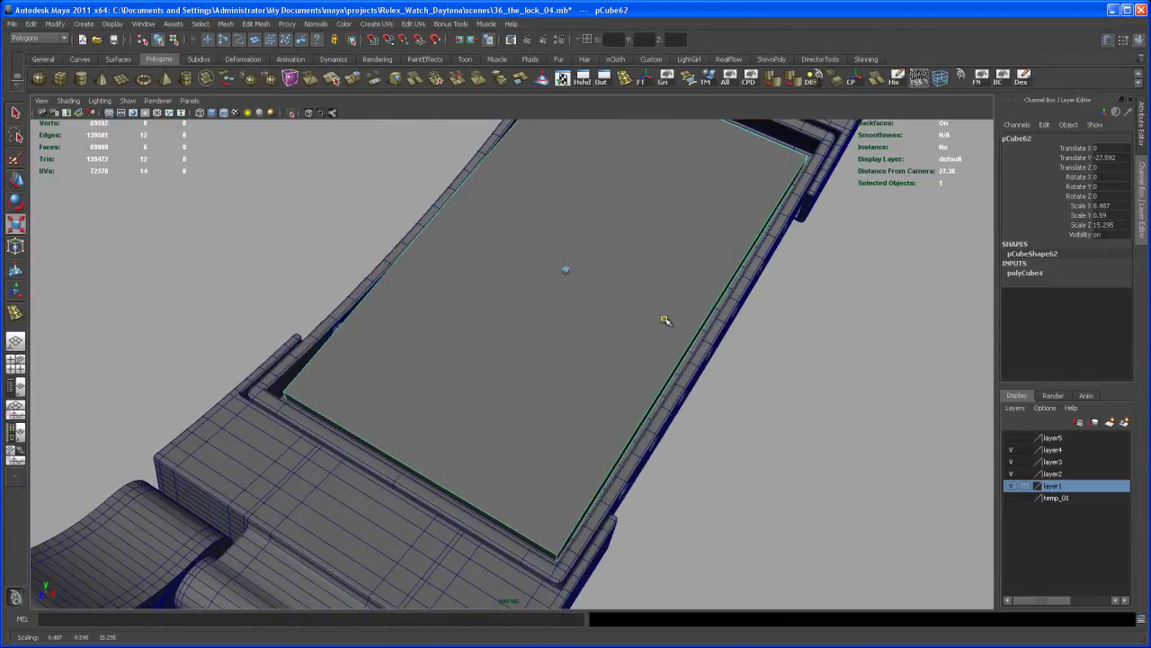
Raise the plate back out of the clasp recess to about Y -25.8.
{"action": "left_click_drag", "start_coordinate": [780, 354], "coordinate": [625, 367], "text": "alt"}
{"action": "key", "text": "w"}
{"action": "left_click_drag", "start_coordinate": [589, 326], "coordinate": [585, 278]}
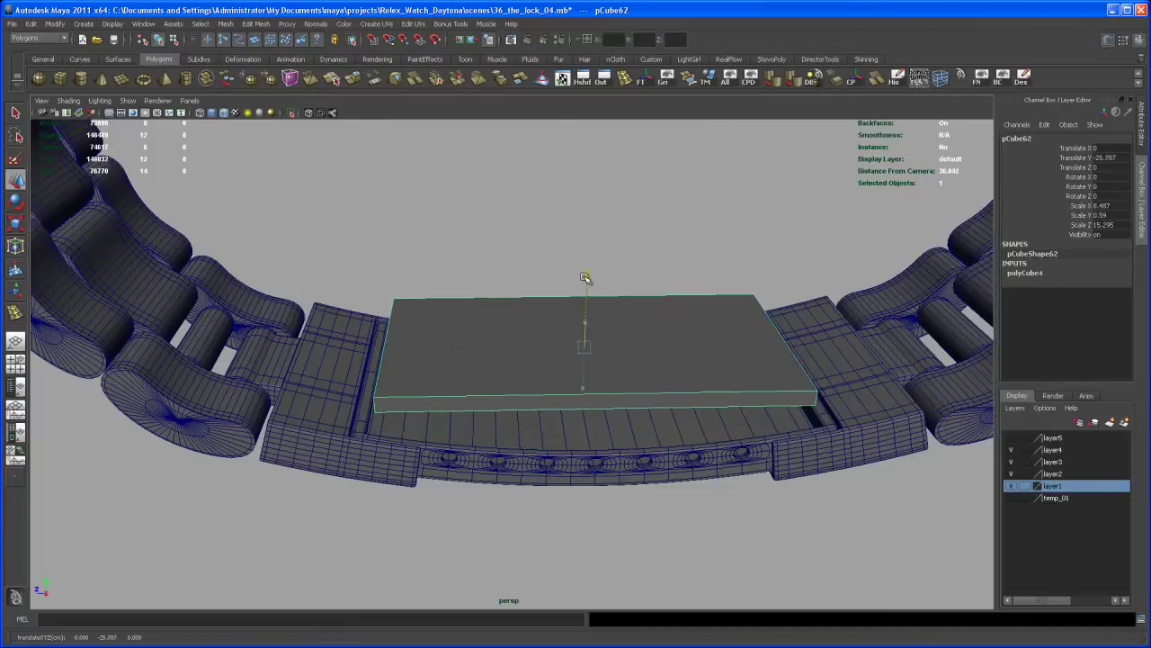
{"action": "mouse_move", "coordinate": [596, 345]}
{"action": "left_mouse_down", "text": "alt"}
{"action": "mouse_move", "coordinate": [607, 331]}
{"action": "mouse_move", "coordinate": [597, 345]}
{"action": "left_mouse_up", "text": "alt"}
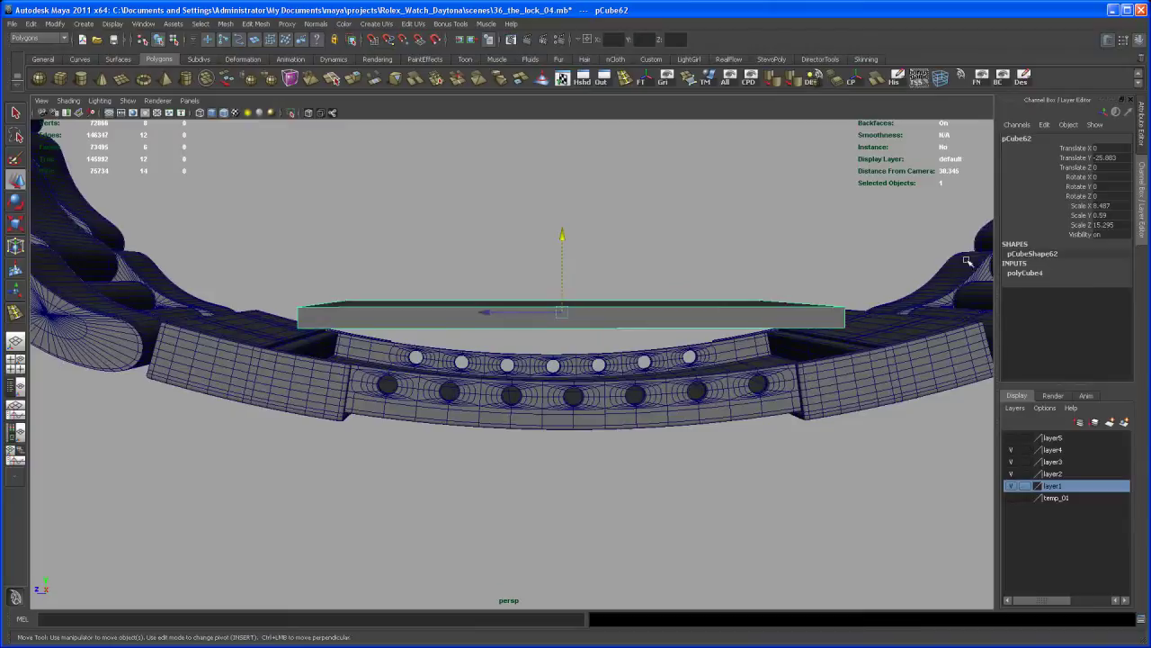
Set the plate's Subdivisions Width to 2.
{"action": "left_click", "coordinate": [1034, 273]}
{"action": "left_click", "coordinate": [1071, 311]}
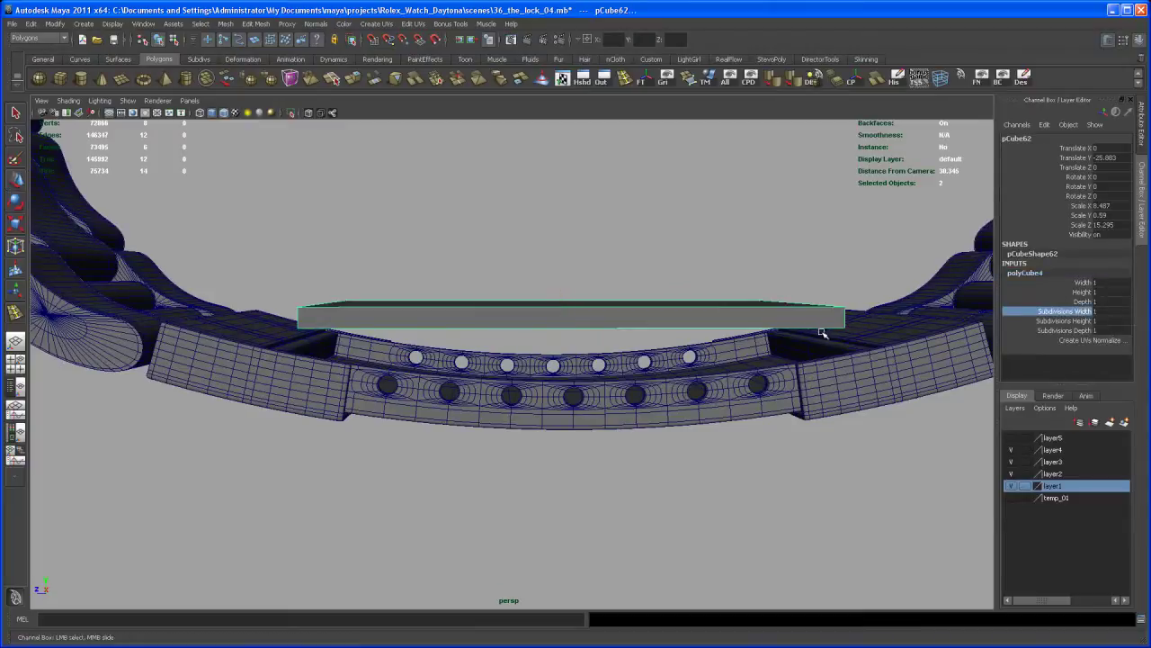
{"action": "left_click_drag", "start_coordinate": [826, 333], "coordinate": [686, 299], "text": "alt"}
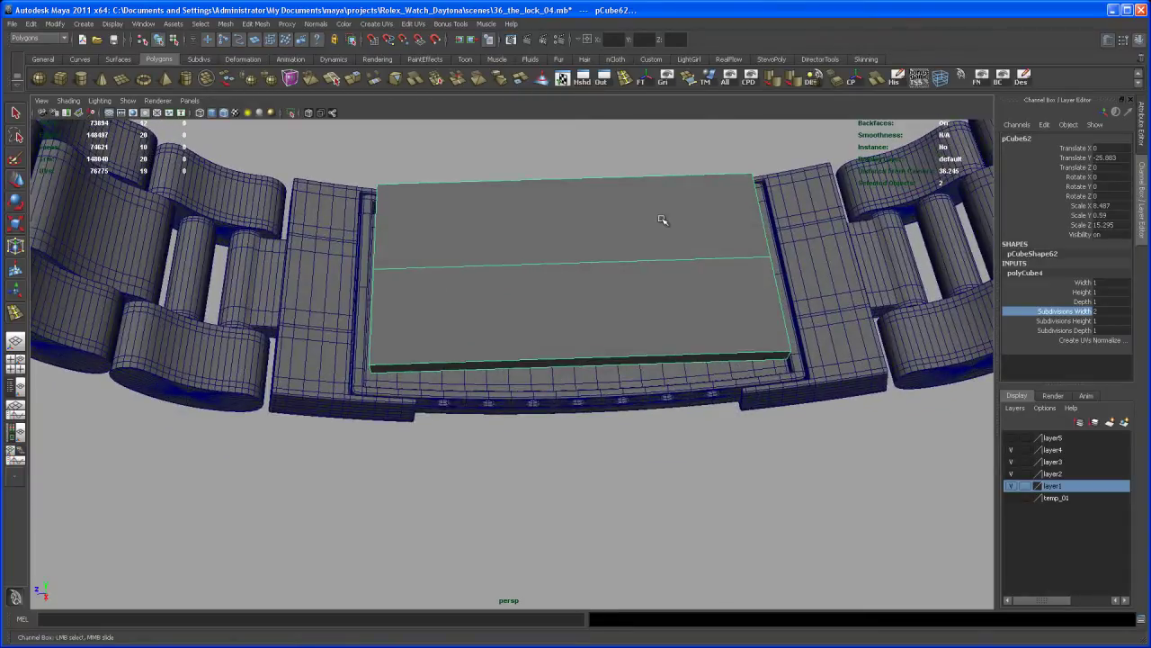
{"action": "right_click_drag", "start_coordinate": [662, 220], "coordinate": [673, 233]}
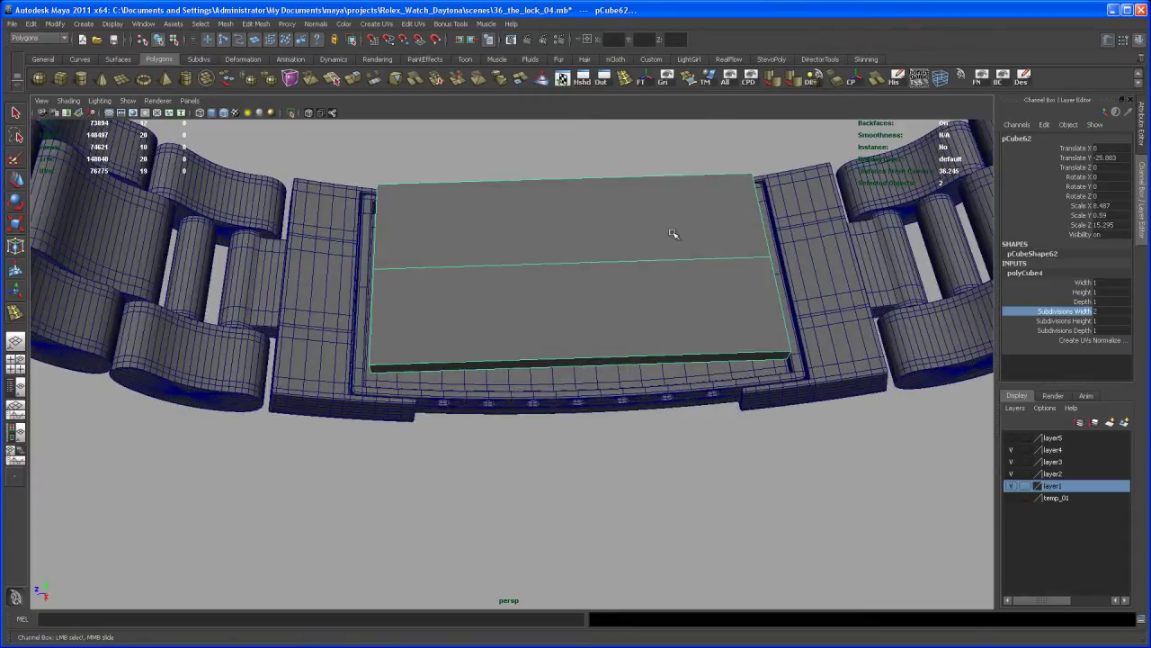
Set the plate's Subdivisions Depth to 20.
{"action": "left_click", "coordinate": [1076, 330]}
{"action": "middle_click_drag", "start_coordinate": [654, 407], "coordinate": [745, 438]}
{"action": "left_click_drag", "start_coordinate": [746, 437], "coordinate": [649, 376], "text": "alt"}
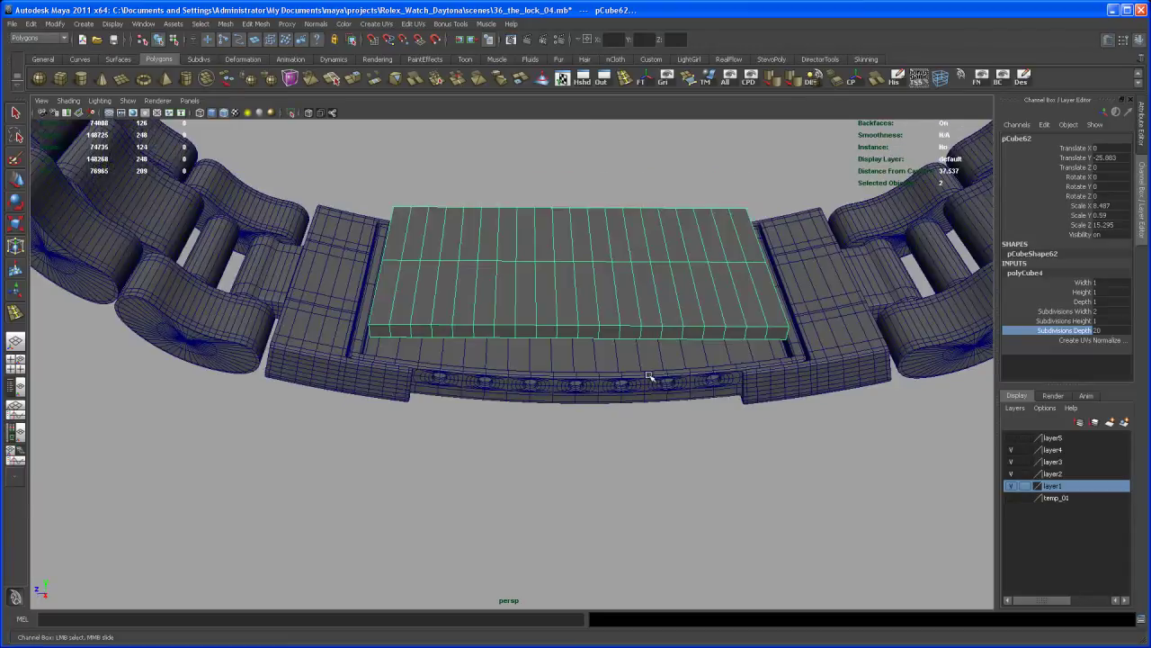
Delete all the plate's faces on the far side of its lengthwise centre line, then return to object mode.
{"action": "left_click_drag", "start_coordinate": [659, 455], "coordinate": [682, 511], "text": "alt"}
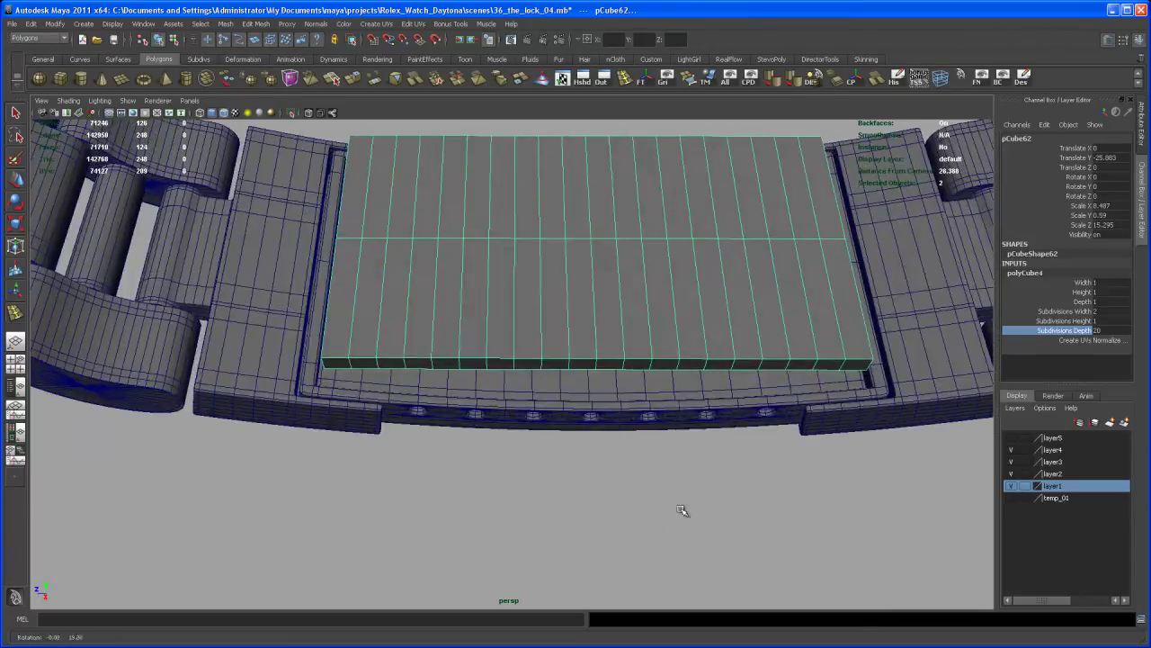
{"action": "right_click", "coordinate": [630, 203]}
{"action": "right_click_drag", "start_coordinate": [636, 220], "coordinate": [637, 227]}
{"action": "left_click_drag", "start_coordinate": [640, 232], "coordinate": [660, 262], "text": "alt"}
{"action": "right_click_drag", "start_coordinate": [660, 262], "coordinate": [540, 221], "text": "alt"}
{"action": "left_click_drag", "start_coordinate": [752, 231], "coordinate": [732, 329]}
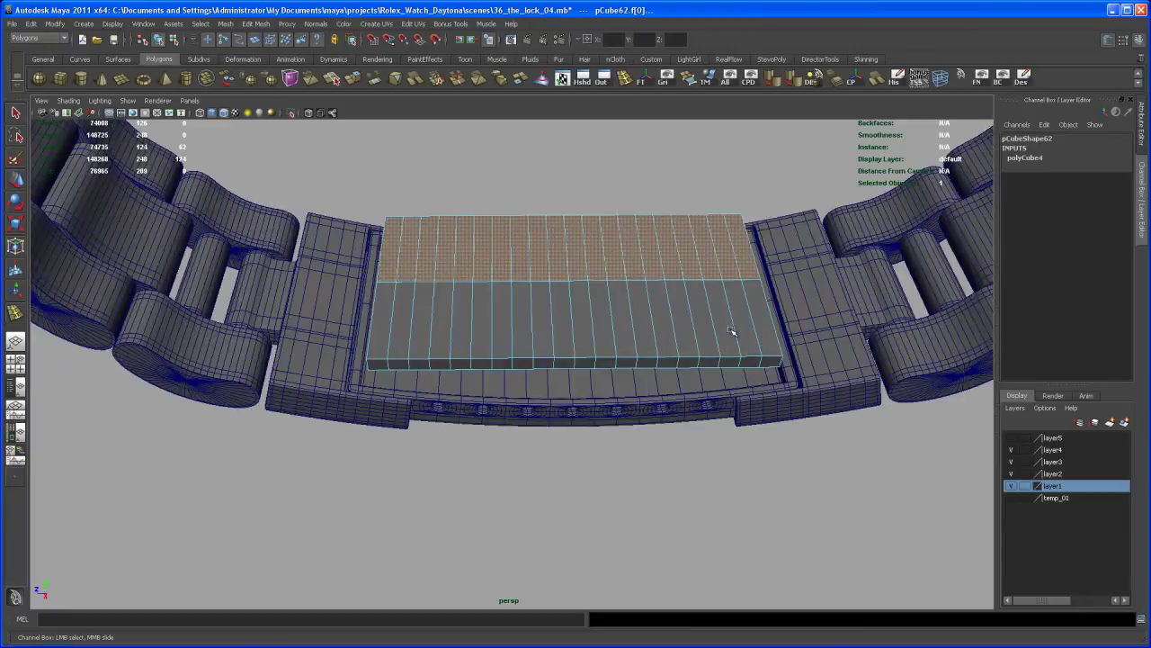
{"action": "mouse_move", "coordinate": [563, 454]}
{"action": "left_mouse_down", "text": "alt"}
{"action": "mouse_move", "coordinate": [593, 453]}
{"action": "mouse_move", "coordinate": [582, 448]}
{"action": "left_mouse_up", "text": "alt"}
{"action": "right_click_drag", "start_coordinate": [610, 286], "coordinate": [608, 255]}
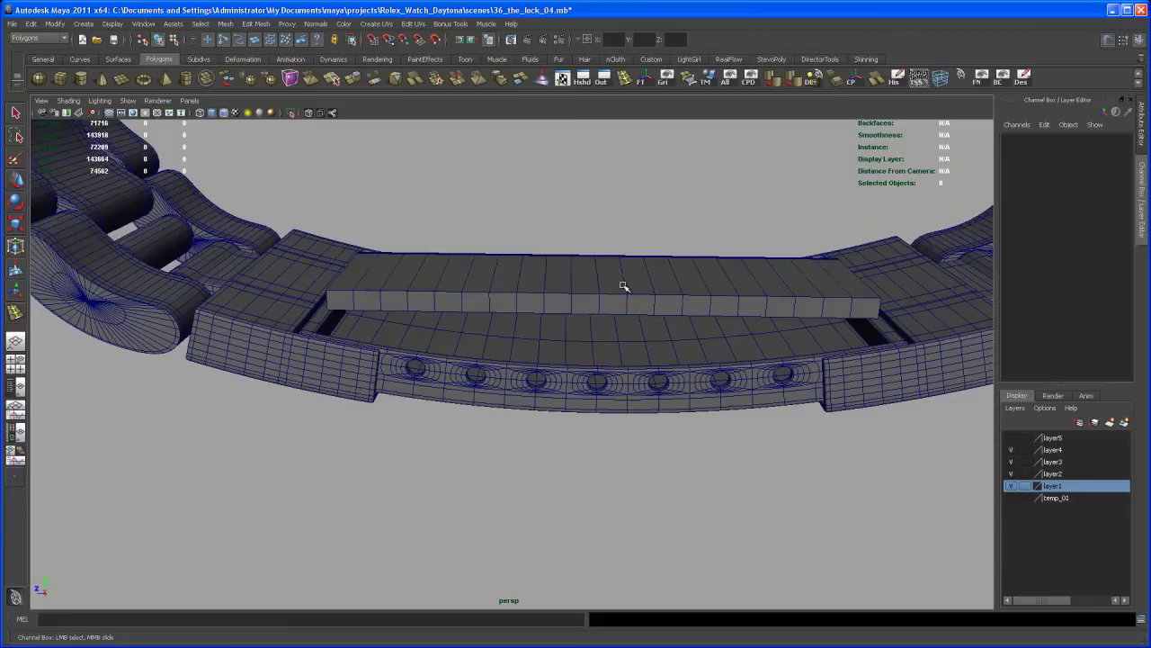
Apply a nonlinear Bend deformer to the remaining half of the plate.
{"action": "left_click", "coordinate": [621, 290]}
{"action": "left_click_drag", "start_coordinate": [599, 318], "coordinate": [550, 312], "text": "alt"}
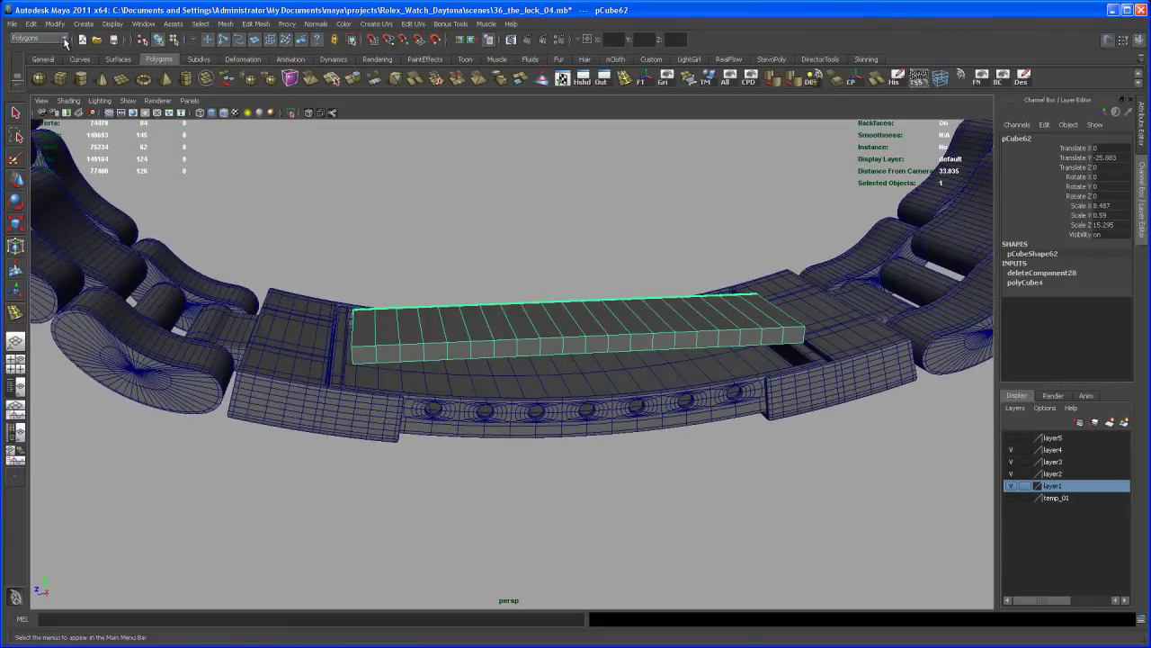
{"action": "left_click", "coordinate": [65, 43]}
{"action": "left_click", "coordinate": [36, 48]}
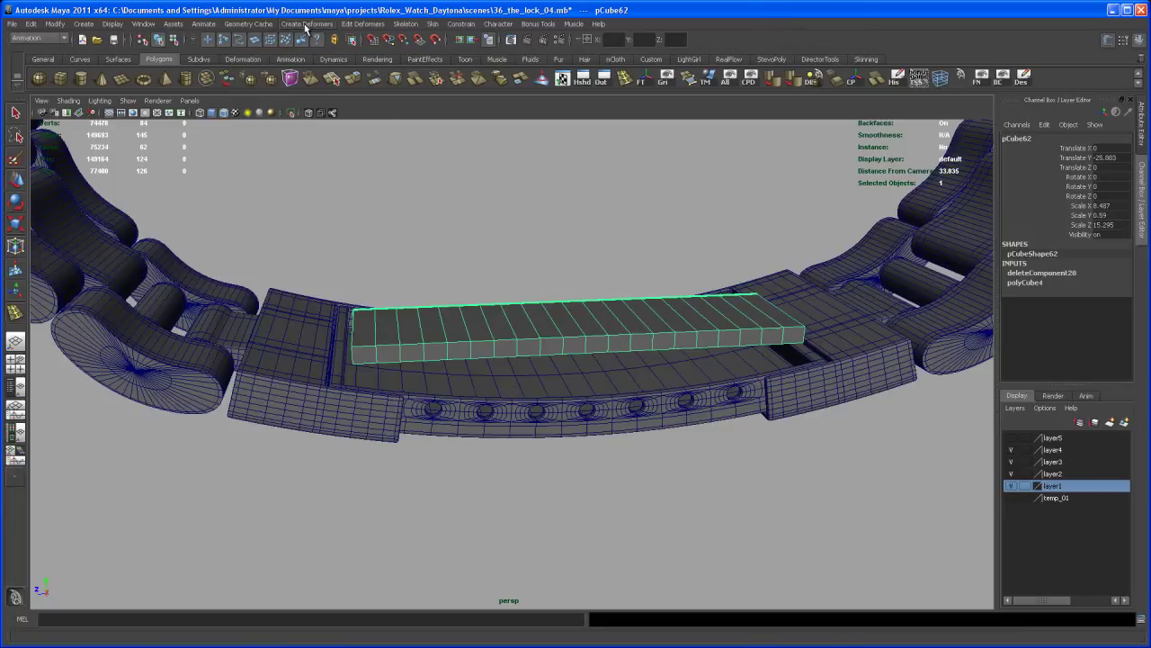
{"action": "left_click", "coordinate": [306, 24]}
{"action": "mouse_move", "coordinate": [338, 104]}
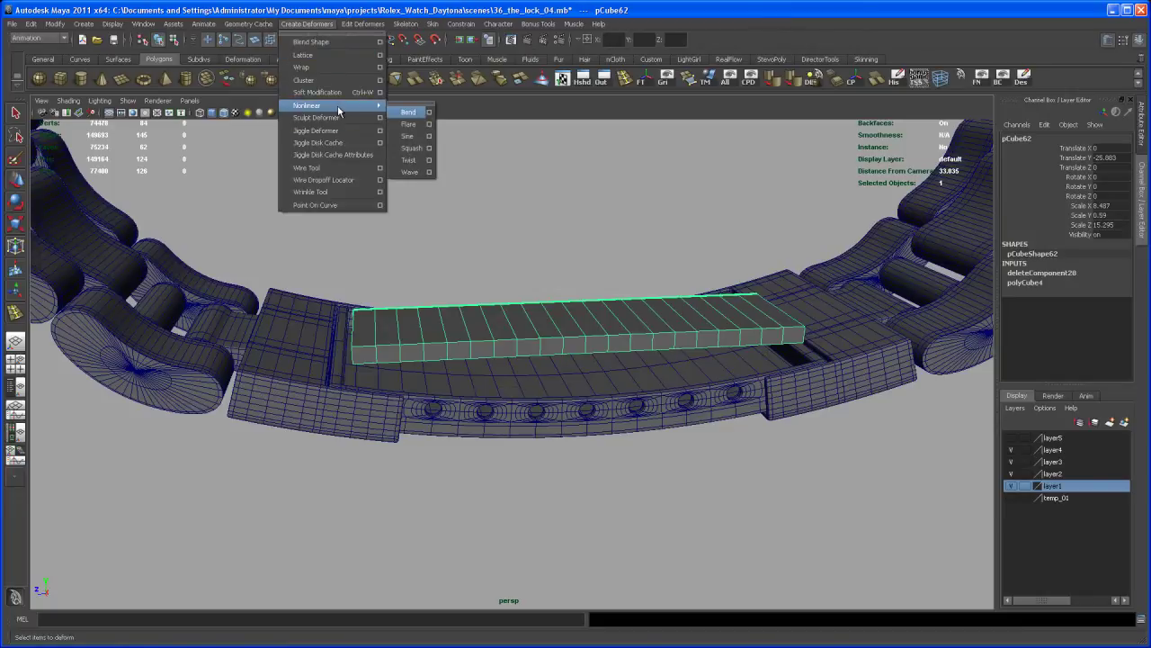
{"action": "left_click", "coordinate": [412, 113]}
{"action": "left_click_drag", "start_coordinate": [651, 311], "coordinate": [791, 311], "text": "alt"}
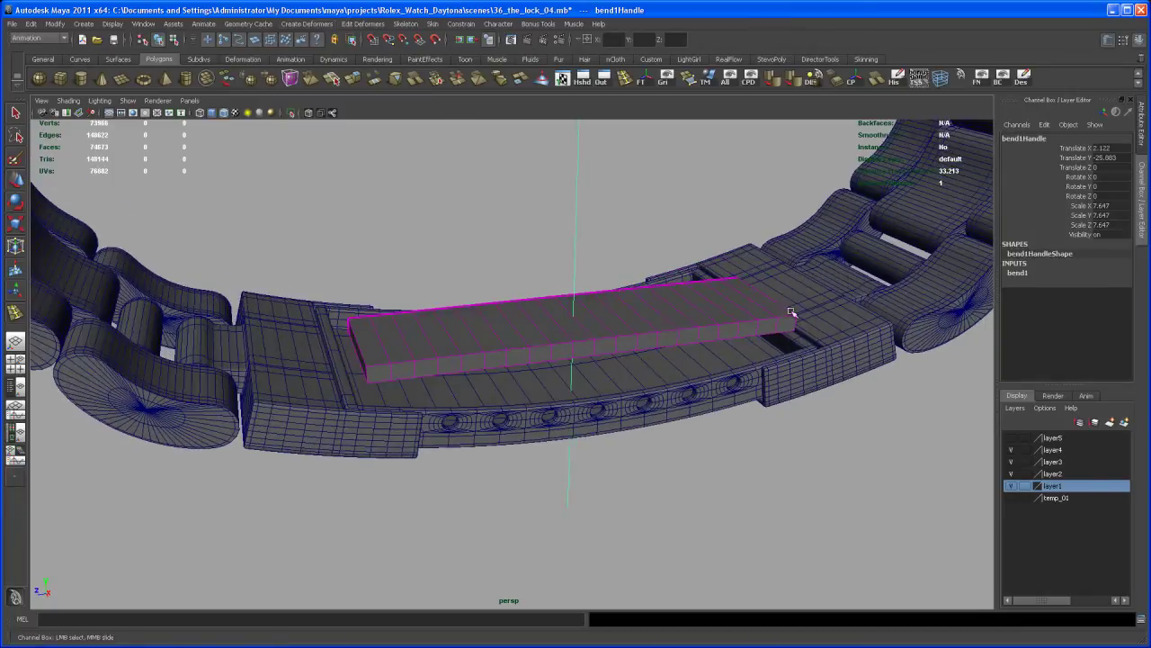
Set the bend deformer's Curvature to 0.2.
{"action": "left_click", "coordinate": [1021, 275]}
{"action": "left_click", "coordinate": [1053, 292]}
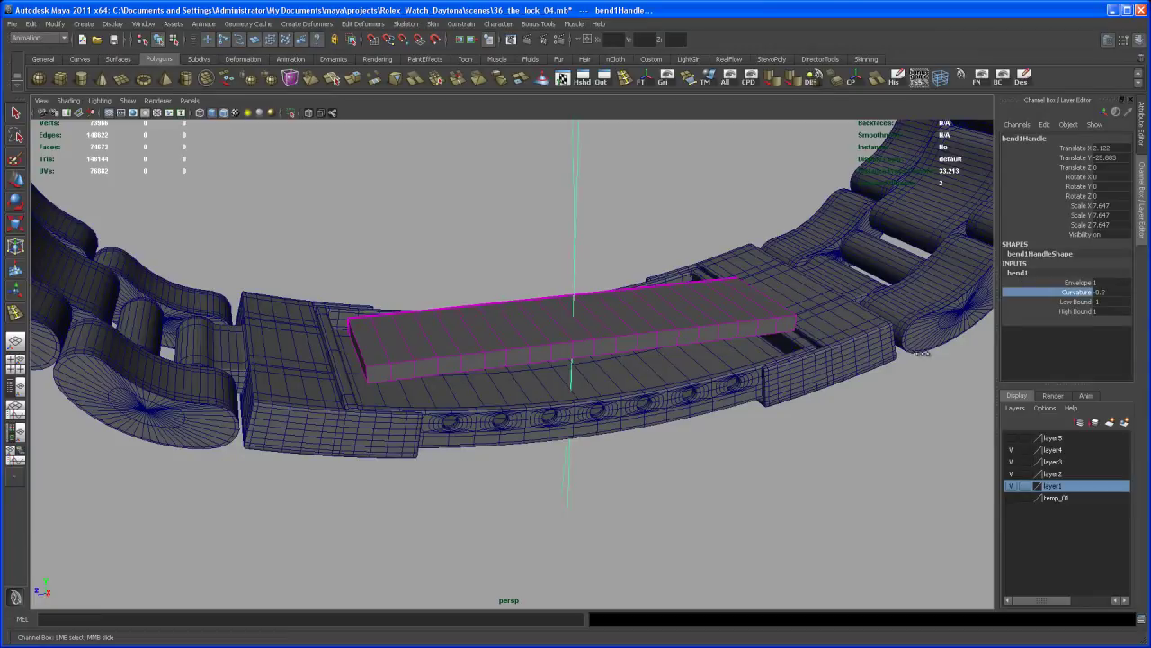
{"action": "left_click_drag", "start_coordinate": [916, 373], "coordinate": [1040, 269], "text": "alt"}
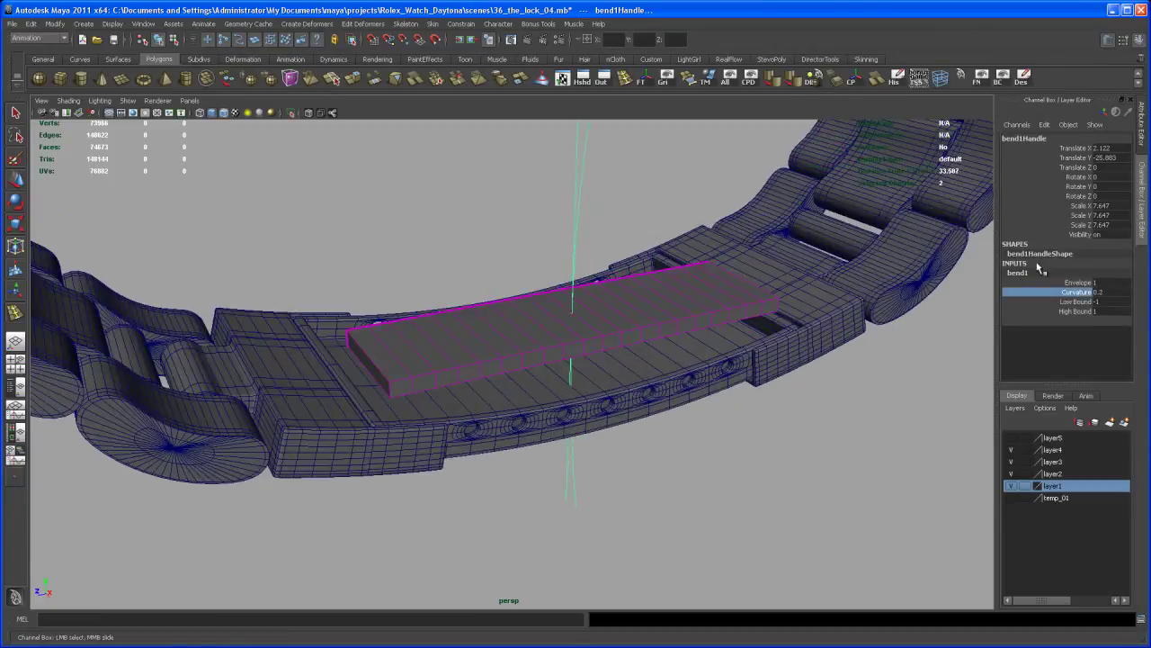
Set the bend handle's rotation to X 90, Y 0 and Z 90 so the plate bends along its length.
{"action": "left_click", "coordinate": [1113, 185]}
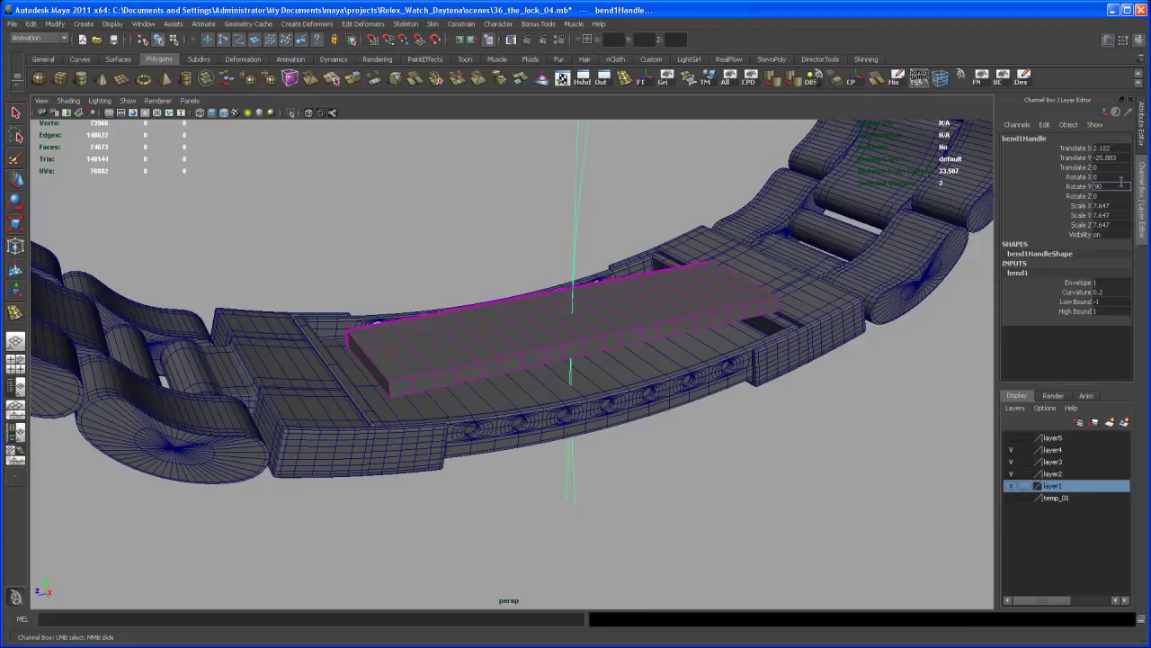
{"action": "left_click_drag", "start_coordinate": [608, 377], "coordinate": [534, 252], "text": "alt"}
{"action": "key", "text": "e"}
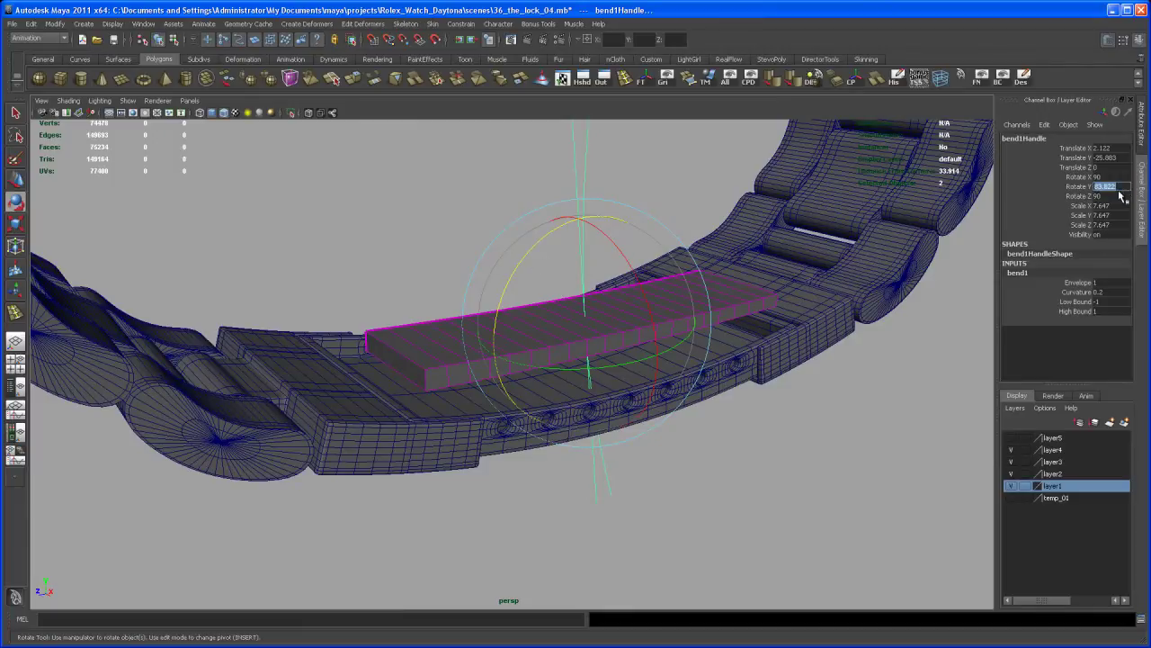
{"action": "key", "text": "Return"}
{"action": "left_click_drag", "start_coordinate": [691, 342], "coordinate": [678, 437], "text": "alt"}
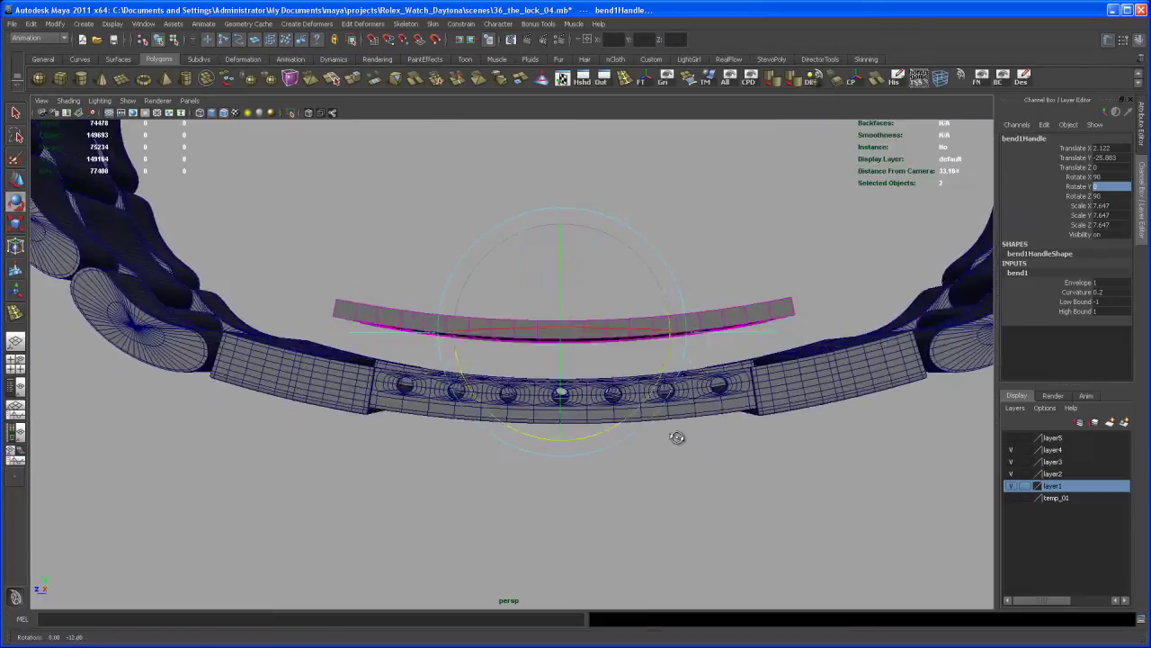
Compare the plate's curvature with the clasp in the side view, then delete the bent plate's construction history.
{"action": "key", "text": "space"}
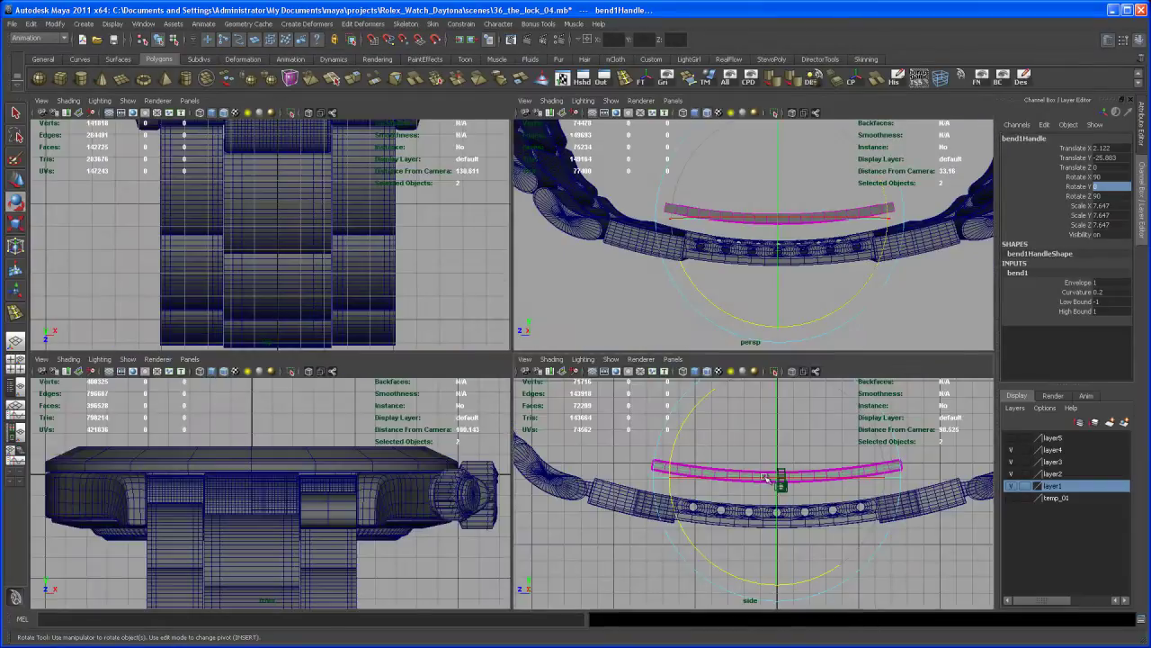
{"action": "key", "text": "space"}
{"action": "middle_click_drag", "start_coordinate": [711, 473], "coordinate": [699, 470], "text": "alt"}
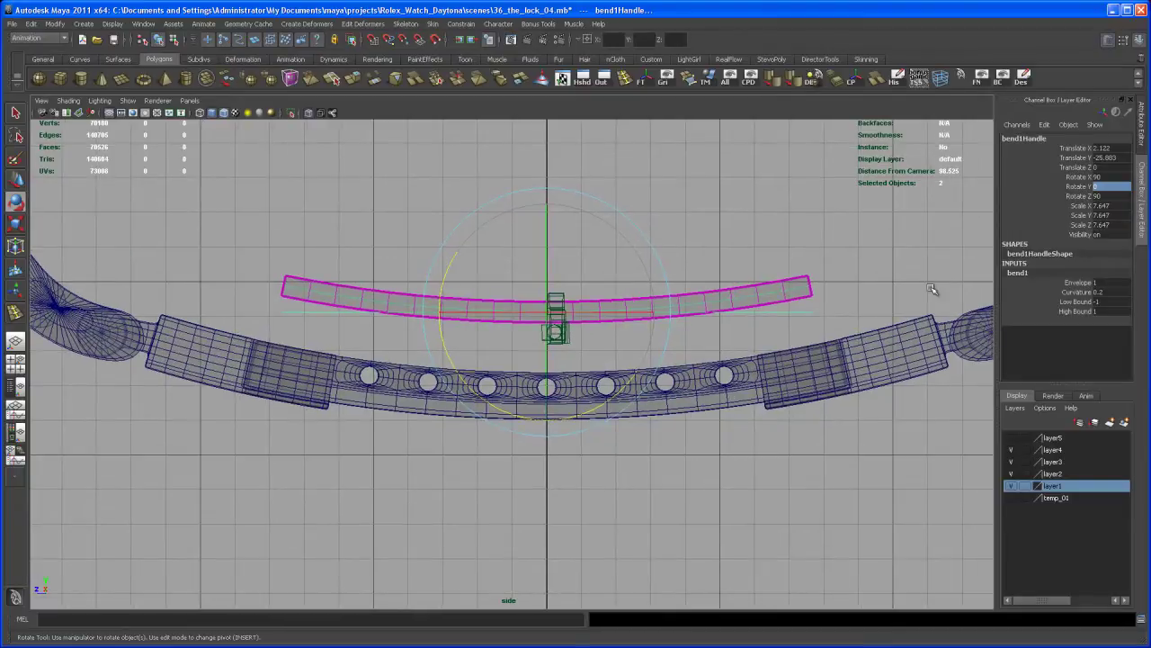
{"action": "left_click", "coordinate": [1086, 293]}
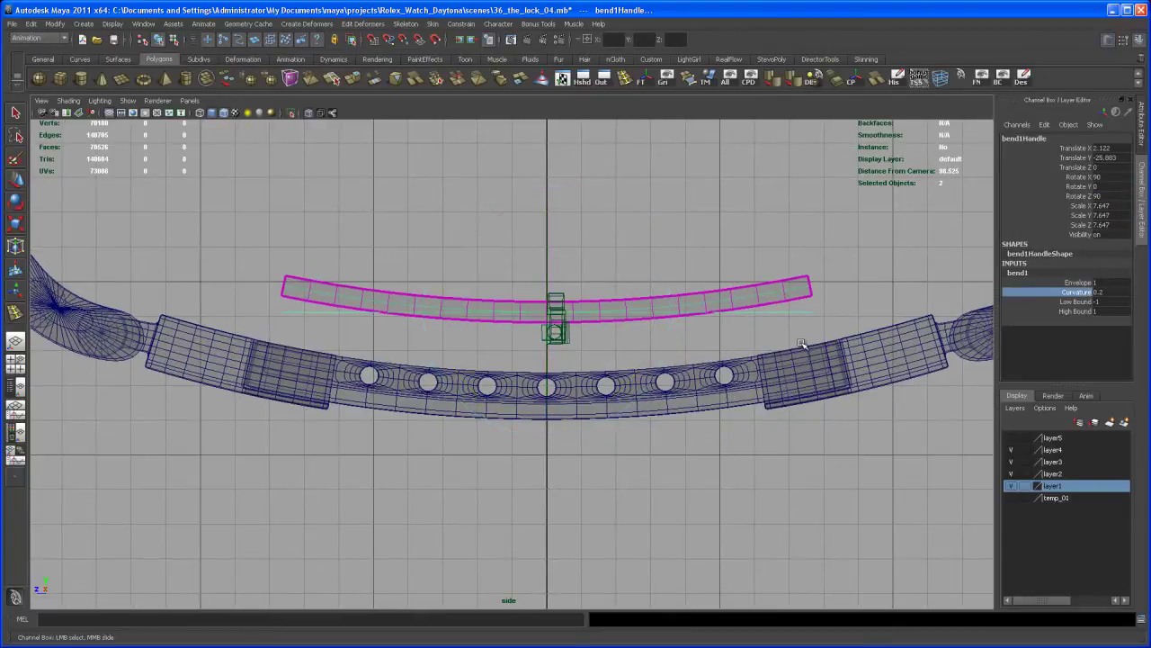
{"action": "middle_click_drag", "start_coordinate": [802, 345], "coordinate": [802, 347]}
{"action": "right_click_drag", "start_coordinate": [658, 303], "coordinate": [685, 284]}
{"action": "left_click", "coordinate": [624, 304]}
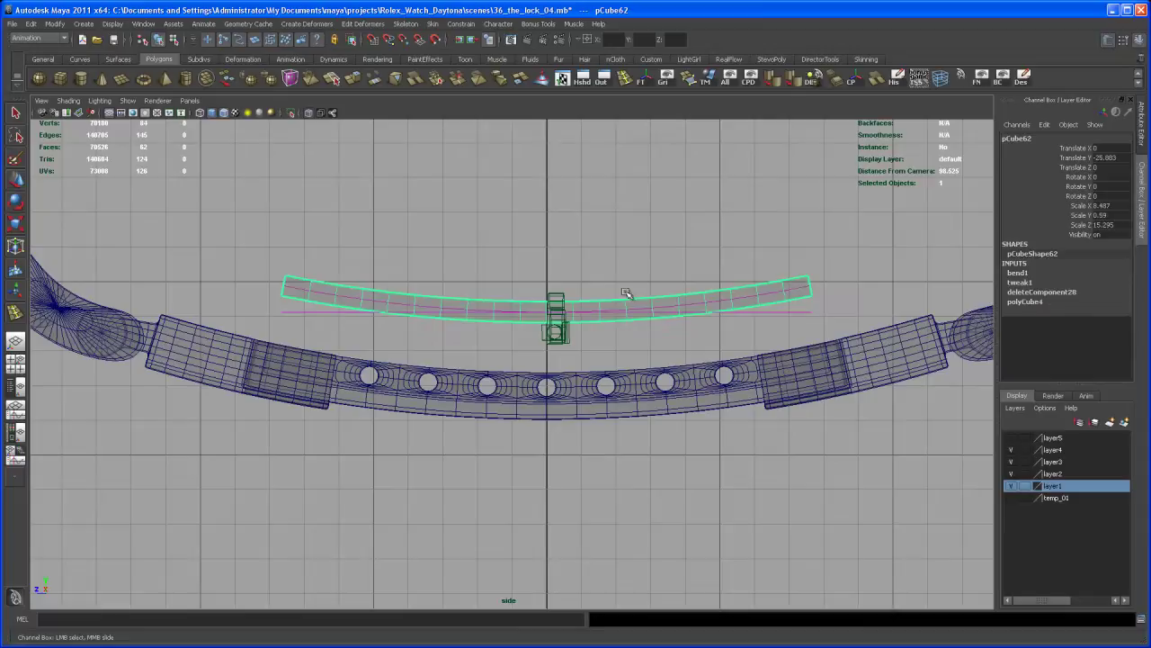
{"action": "middle_click_drag", "start_coordinate": [628, 283], "coordinate": [655, 280], "text": "alt"}
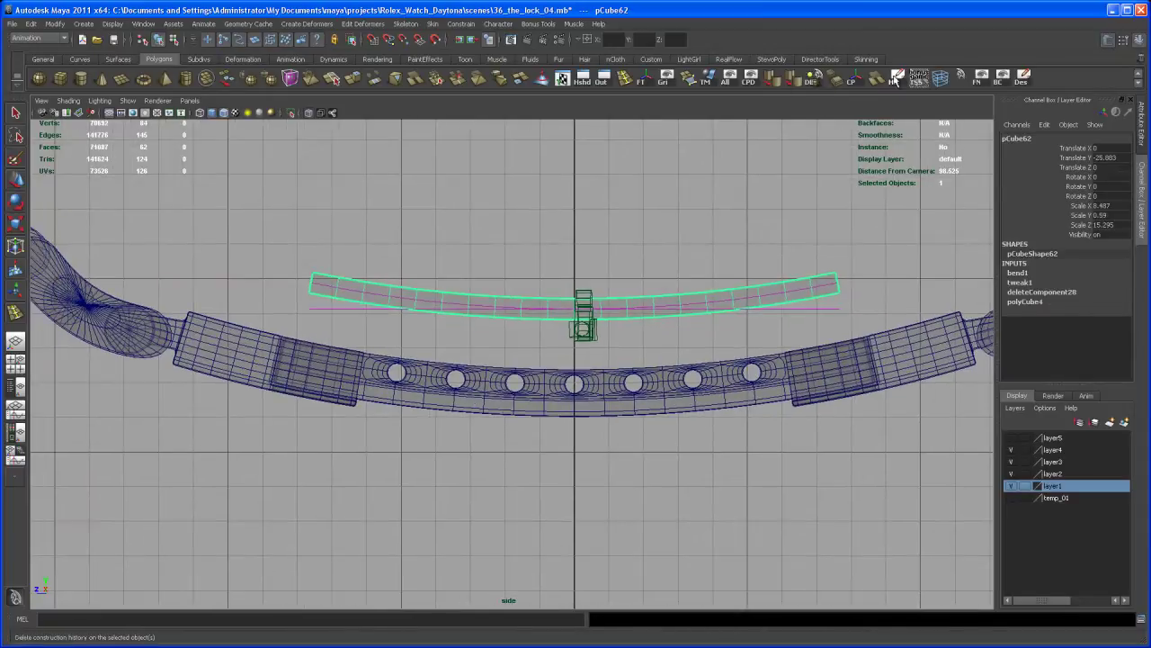
{"action": "left_click", "coordinate": [895, 81]}
Lower the bent plate into the clasp at Translate Y -28.012 and return to the perspective view.
{"action": "key", "text": "w"}
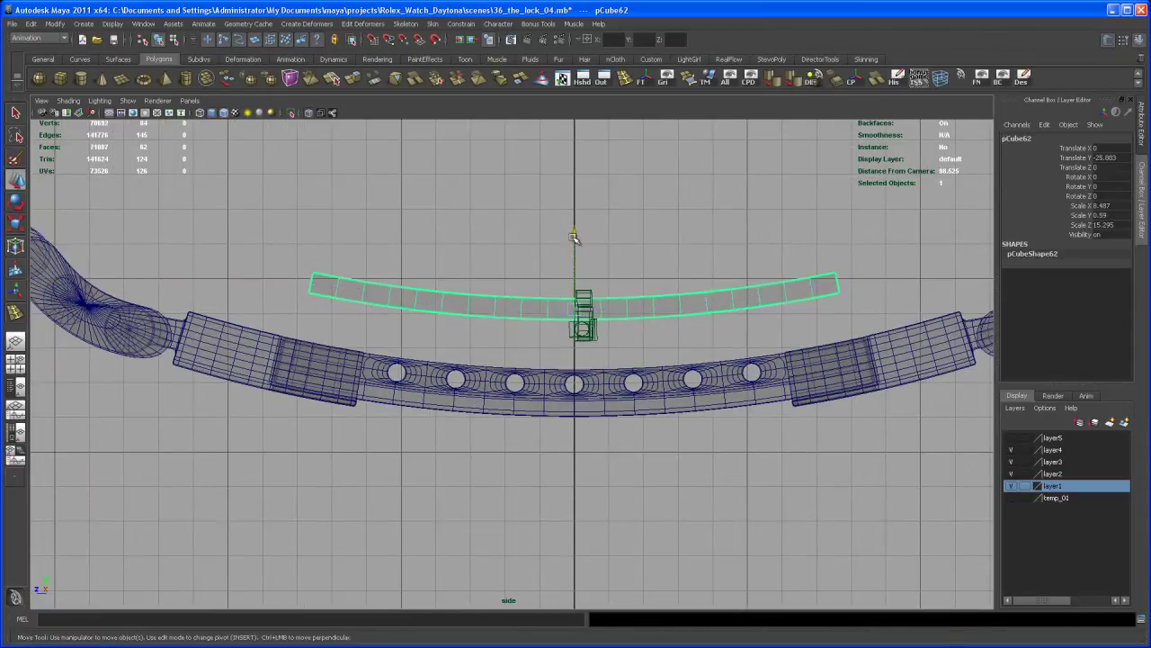
{"action": "left_click_drag", "start_coordinate": [573, 237], "coordinate": [568, 309]}
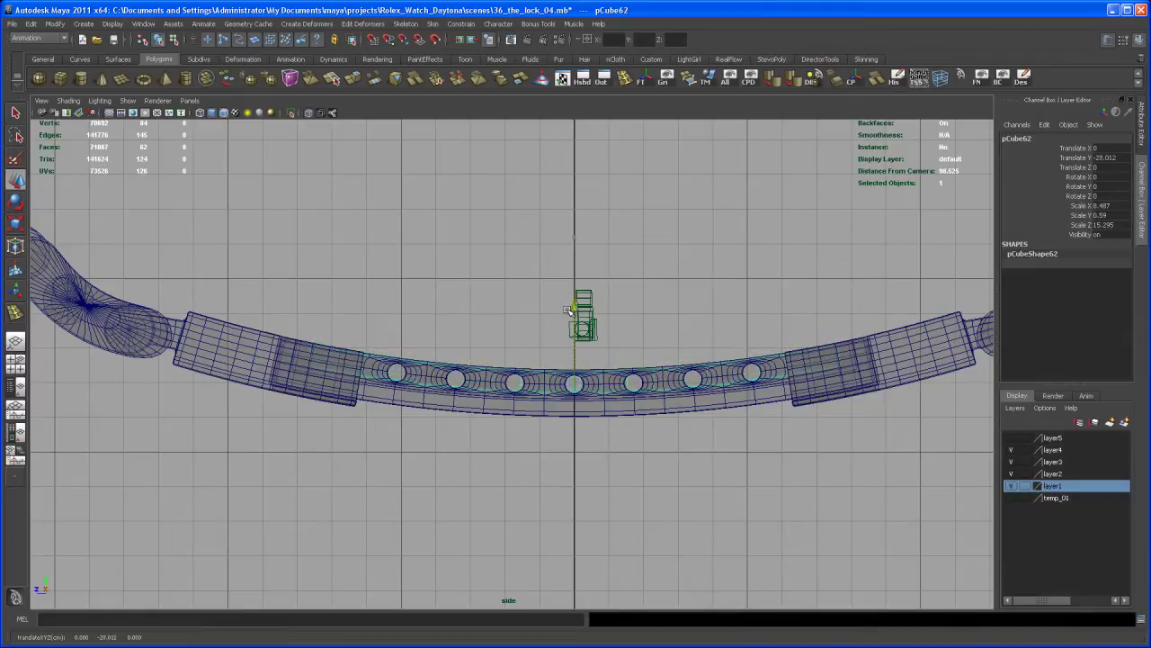
{"action": "key", "text": "space"}
{"action": "key", "text": "space"}
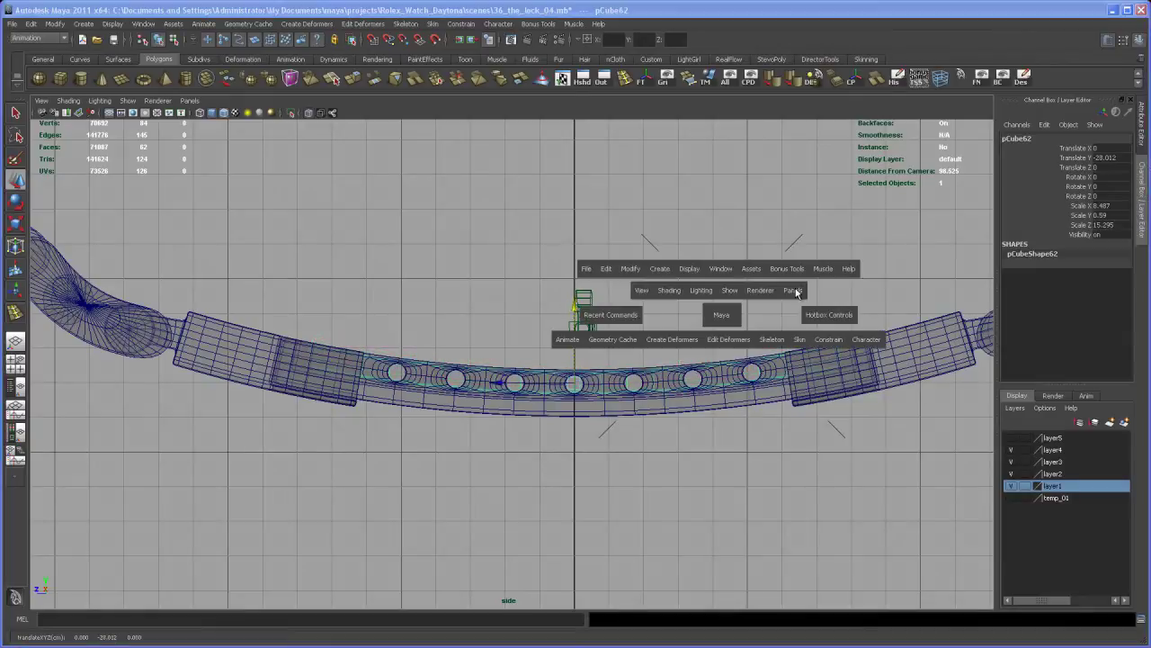
{"action": "key", "text": "space"}
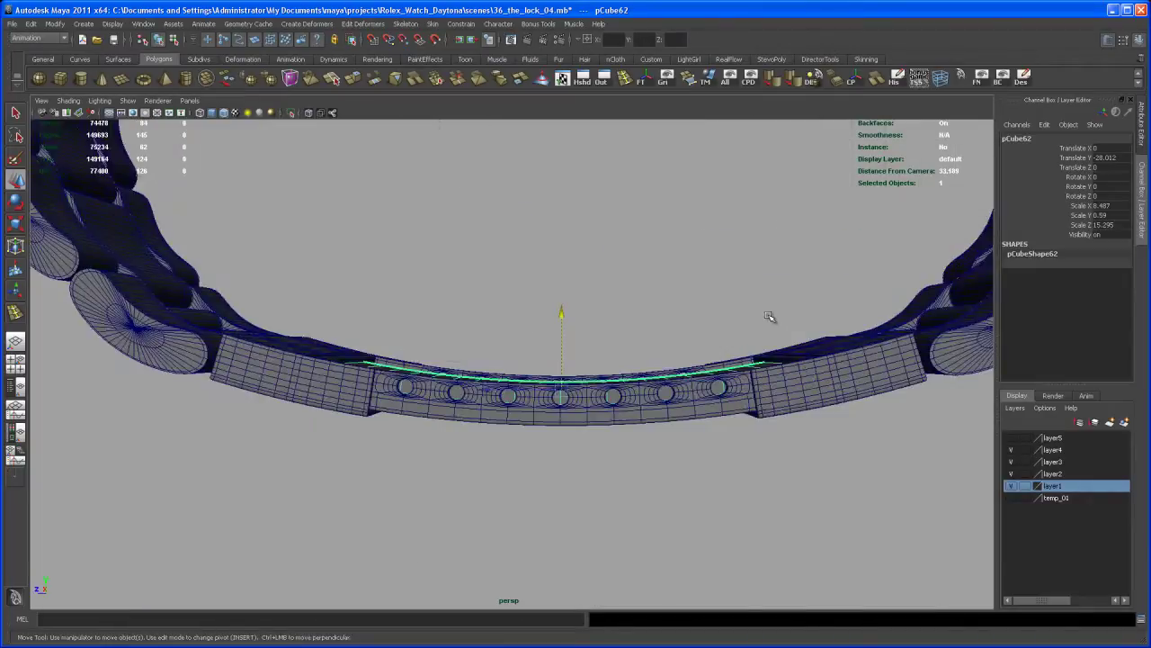
Stretch the plate lengthwise to Scale Z 15.91 and adjust its height to Translate Y -27.966.
{"action": "scroll", "coordinate": [769, 319], "scroll_direction": "up", "scroll_amount": 4}
{"action": "left_click_drag", "start_coordinate": [764, 324], "coordinate": [632, 416], "text": "alt"}
{"action": "scroll", "coordinate": [627, 383], "scroll_direction": "up", "scroll_amount": 1}
{"action": "middle_click_drag", "start_coordinate": [582, 399], "coordinate": [606, 424], "text": "alt"}
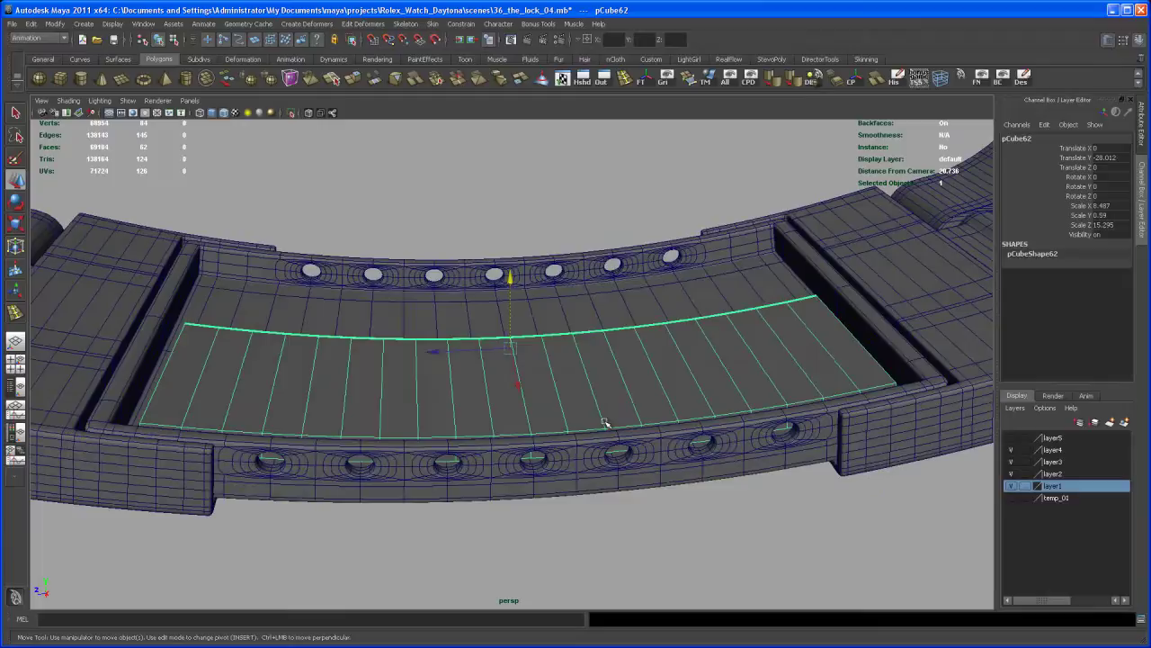
{"action": "key", "text": "r"}
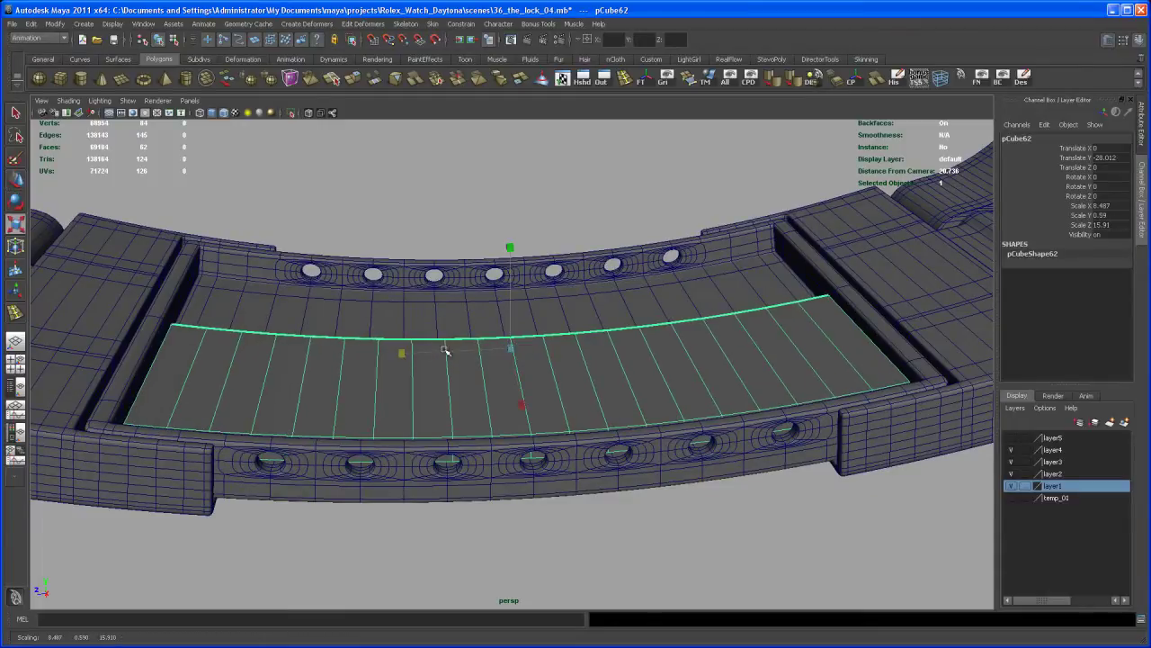
{"action": "key", "text": "w"}
{"action": "left_click_drag", "start_coordinate": [510, 288], "coordinate": [538, 370]}
Insert an edge loop across the plate close to each of its two short ends.
{"action": "middle_click_drag", "start_coordinate": [524, 367], "coordinate": [523, 317], "text": "alt"}
{"action": "left_click_drag", "start_coordinate": [522, 317], "coordinate": [537, 339], "text": "alt"}
{"action": "right_click_drag", "start_coordinate": [536, 339], "coordinate": [543, 373], "text": "alt"}
{"action": "left_click_drag", "start_coordinate": [542, 373], "coordinate": [622, 359], "text": "alt"}
{"action": "middle_click_drag", "start_coordinate": [623, 359], "coordinate": [612, 296], "text": "alt"}
{"action": "left_click_drag", "start_coordinate": [612, 295], "coordinate": [643, 185], "text": "alt"}
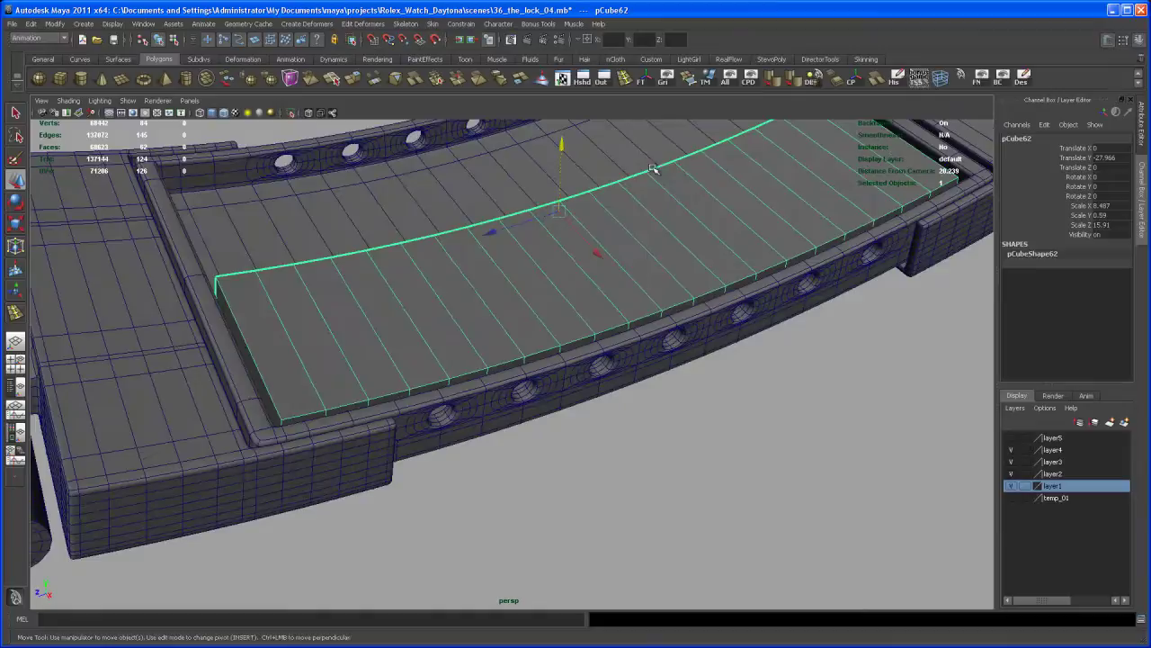
{"action": "left_click", "coordinate": [625, 80]}
{"action": "left_click_drag", "start_coordinate": [522, 295], "coordinate": [339, 342], "text": "alt"}
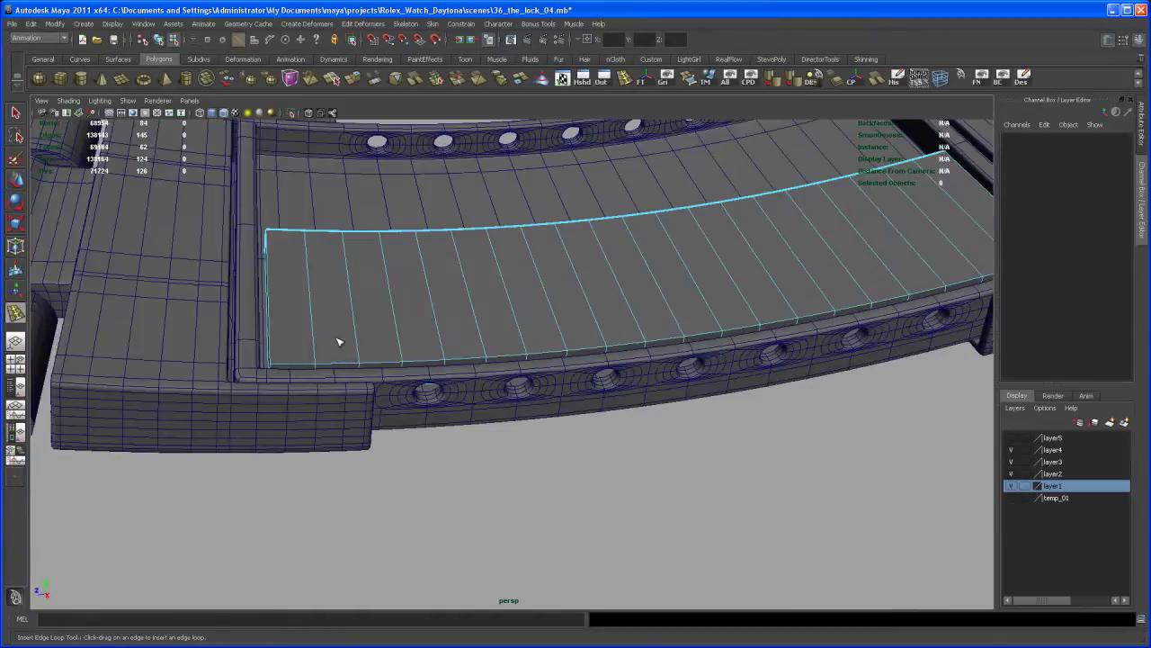
{"action": "left_click_drag", "start_coordinate": [282, 367], "coordinate": [278, 367]}
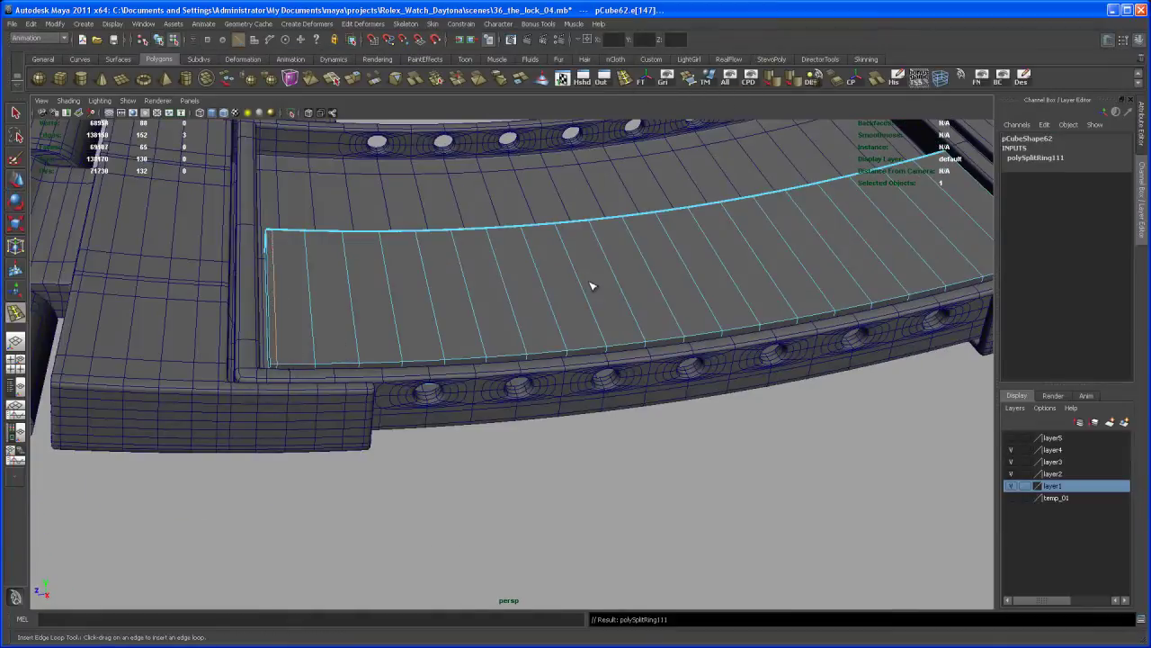
{"action": "left_click_drag", "start_coordinate": [590, 283], "coordinate": [459, 345], "text": "alt"}
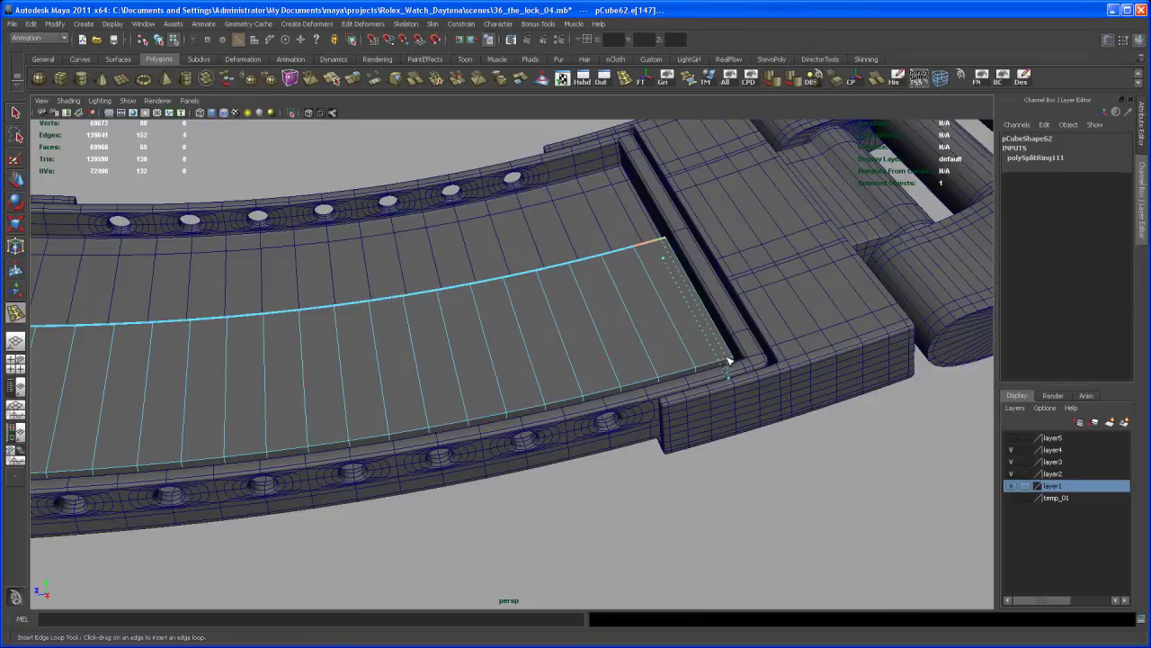
{"action": "left_click_drag", "start_coordinate": [728, 360], "coordinate": [729, 360]}
Insert three lengthwise edge loops on the plate: one close to its outer long edge and two through its inner half.
{"action": "left_click_drag", "start_coordinate": [730, 360], "coordinate": [635, 369], "text": "alt"}
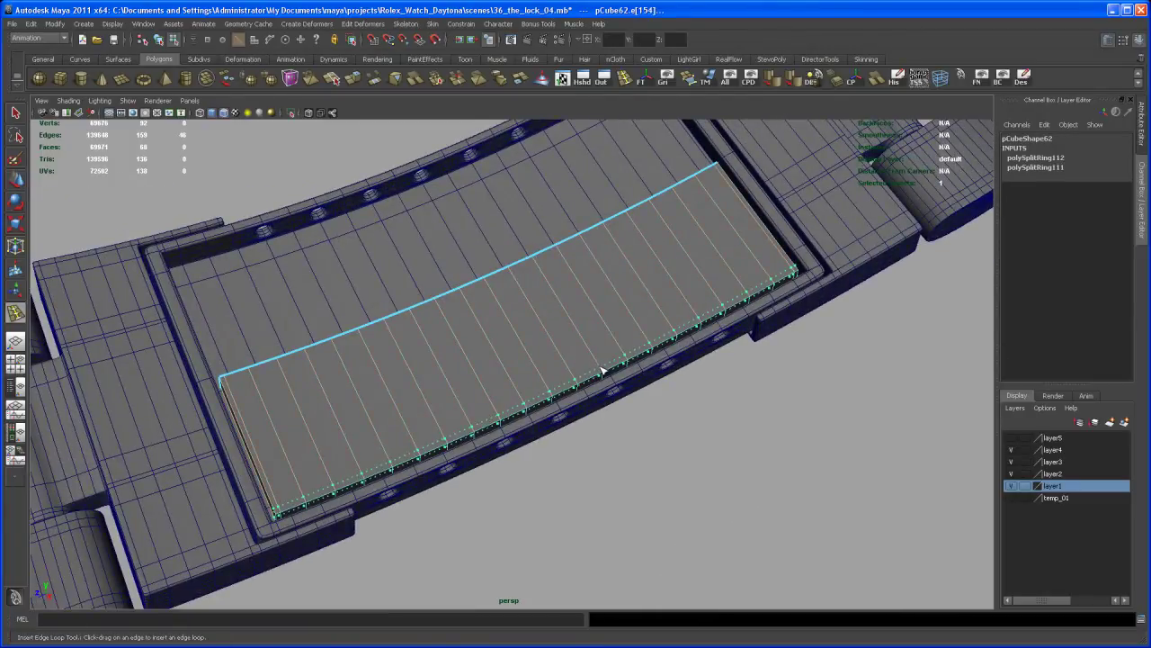
{"action": "left_click", "coordinate": [603, 371]}
{"action": "left_click_drag", "start_coordinate": [609, 386], "coordinate": [573, 385], "text": "alt"}
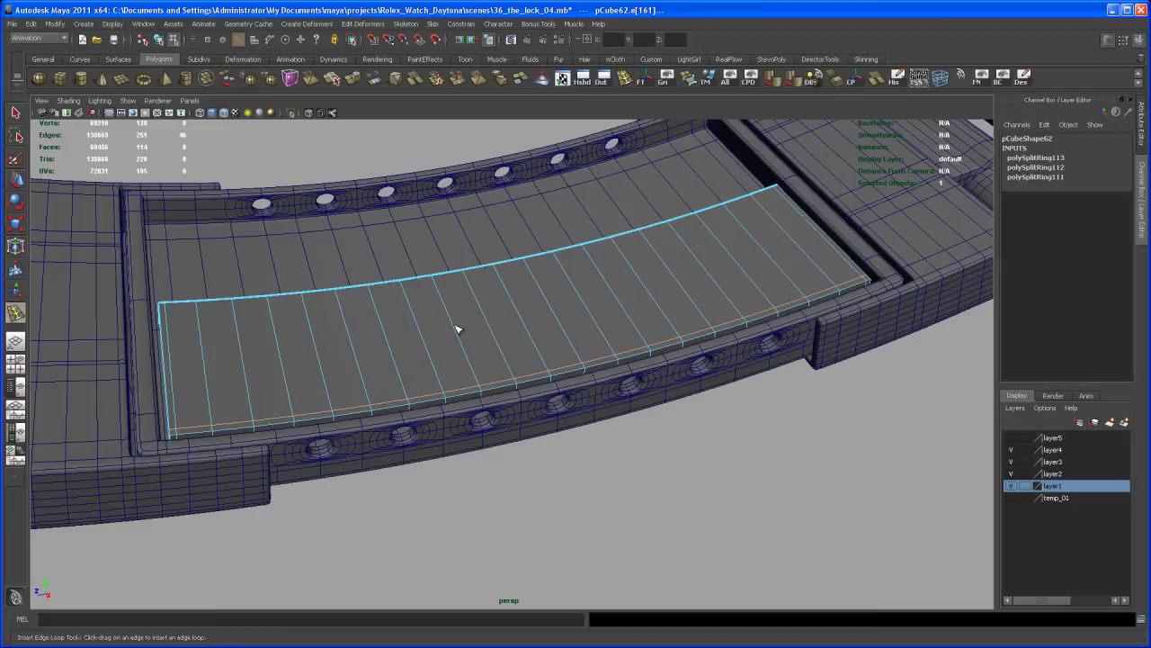
{"action": "left_click_drag", "start_coordinate": [469, 341], "coordinate": [458, 335], "text": "alt"}
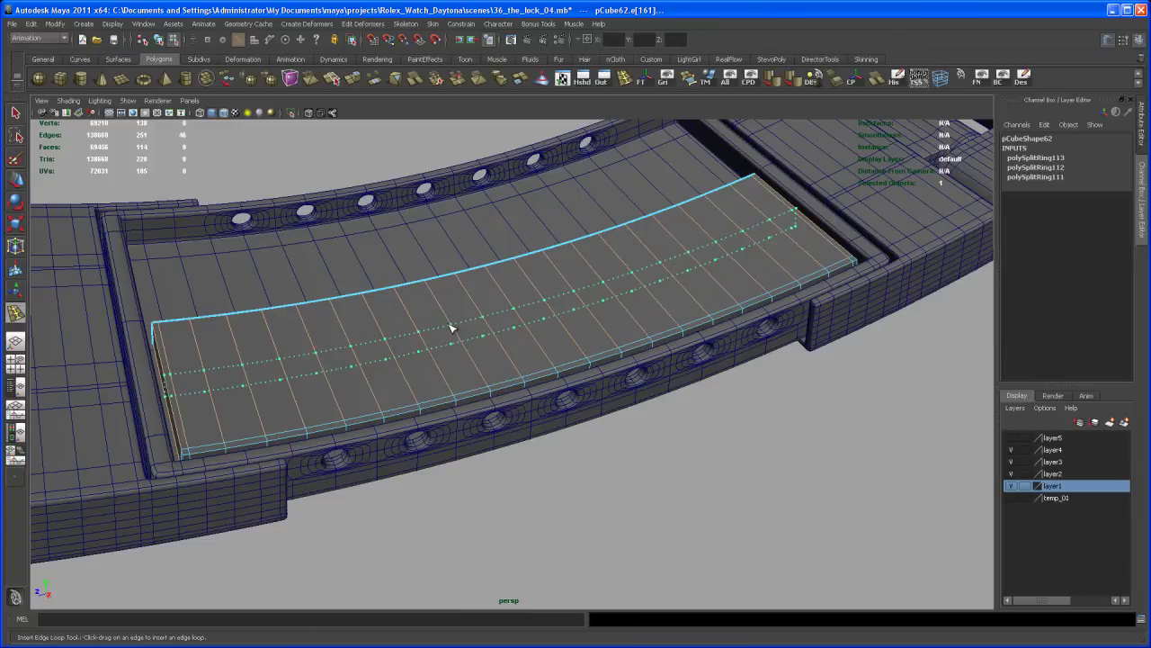
{"action": "left_click", "coordinate": [453, 327]}
{"action": "left_click_drag", "start_coordinate": [452, 327], "coordinate": [444, 372], "text": "alt"}
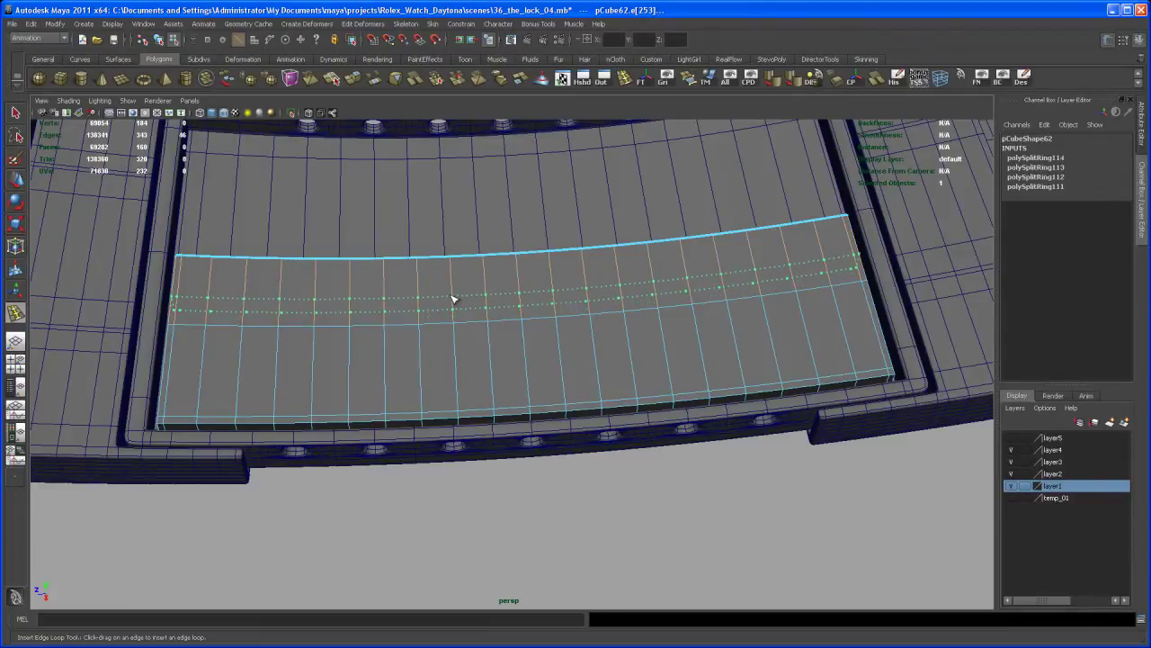
{"action": "left_click_drag", "start_coordinate": [453, 298], "coordinate": [481, 312]}
Paint-select the strip of 16 faces between the two inner lengthwise loops, short of both ends, and extrude it upward with Local Translate Z 0.267.
{"action": "key", "text": "w"}
{"action": "right_click_drag", "start_coordinate": [489, 308], "coordinate": [486, 333]}
{"action": "mouse_move", "coordinate": [486, 333]}
{"action": "left_mouse_down", "text": "alt"}
{"action": "mouse_move", "coordinate": [481, 319]}
{"action": "mouse_move", "coordinate": [487, 333]}
{"action": "left_mouse_up", "text": "alt"}
{"action": "middle_click_drag", "start_coordinate": [503, 382], "coordinate": [490, 366], "text": "alt"}
{"action": "left_click", "coordinate": [543, 523]}
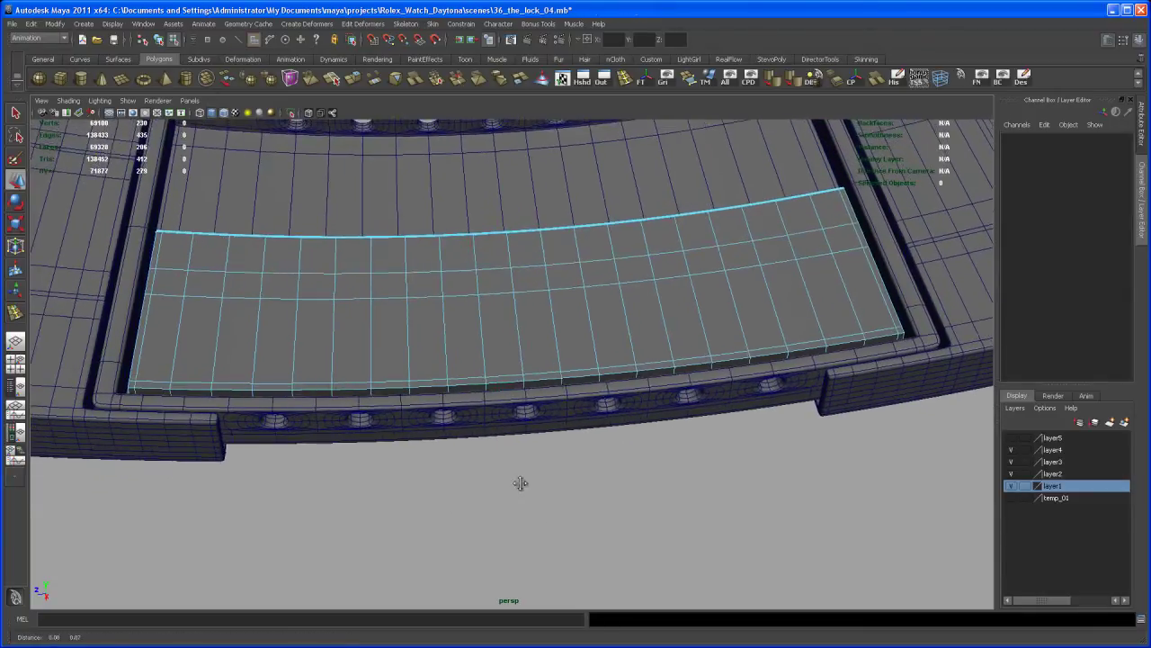
{"action": "middle_click_drag", "start_coordinate": [522, 483], "coordinate": [512, 496], "text": "alt"}
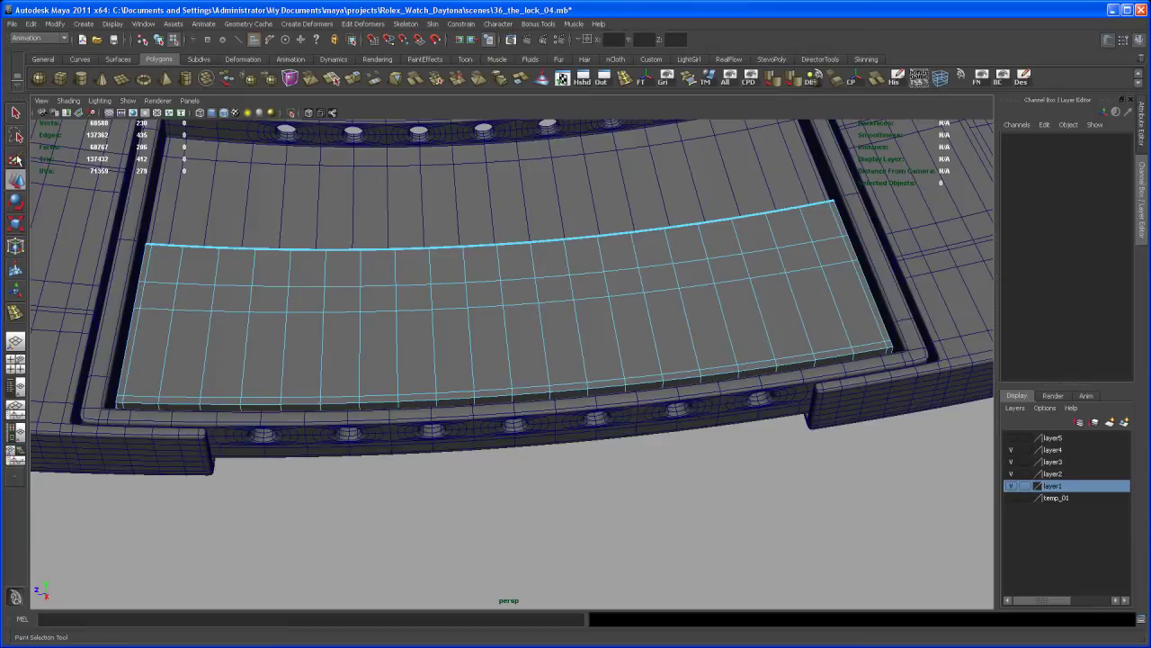
{"action": "left_click", "coordinate": [14, 160]}
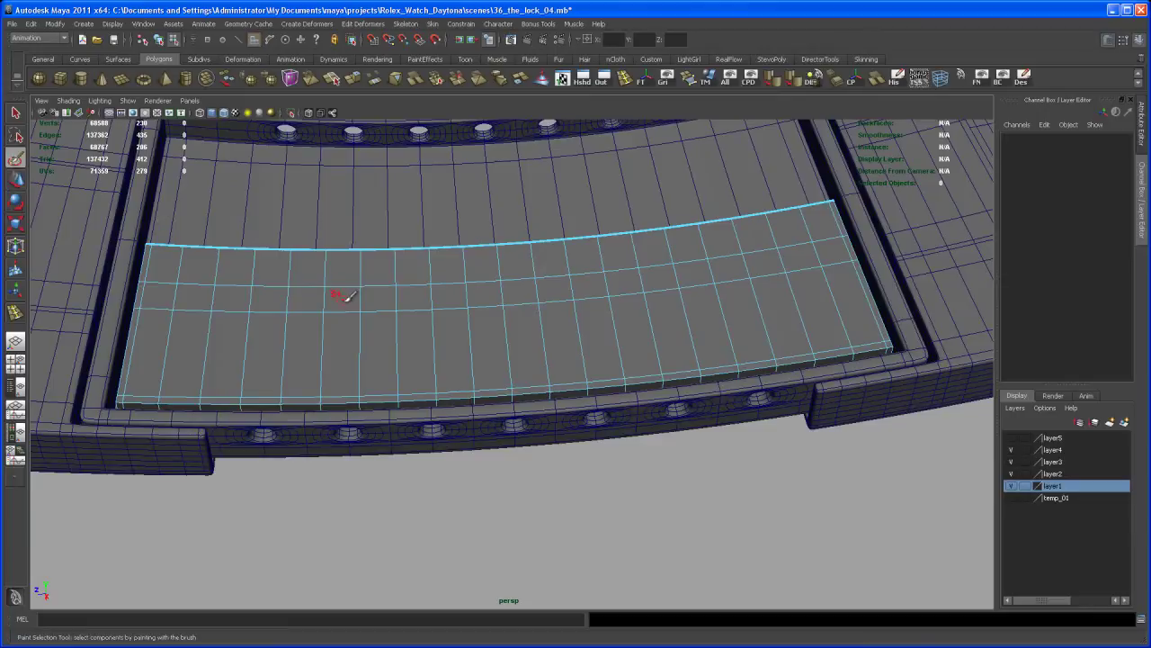
{"action": "right_click_drag", "start_coordinate": [345, 291], "coordinate": [344, 306]}
{"action": "left_click_drag", "start_coordinate": [342, 297], "coordinate": [342, 292], "text": "alt"}
{"action": "mouse_move", "coordinate": [426, 286]}
{"action": "left_mouse_down", "text": "alt"}
{"action": "mouse_move", "coordinate": [475, 301]}
{"action": "mouse_move", "coordinate": [475, 313]}
{"action": "mouse_move", "coordinate": [483, 282]}
{"action": "mouse_move", "coordinate": [724, 268]}
{"action": "left_mouse_up", "text": "alt"}
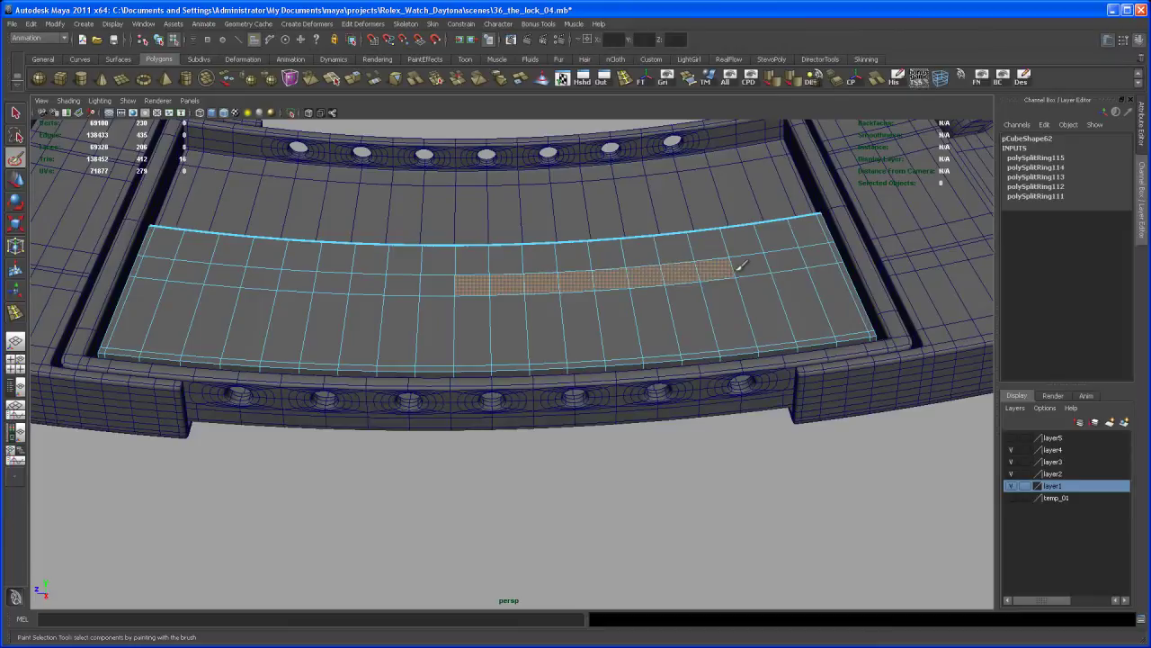
{"action": "left_click_drag", "start_coordinate": [447, 279], "coordinate": [241, 269]}
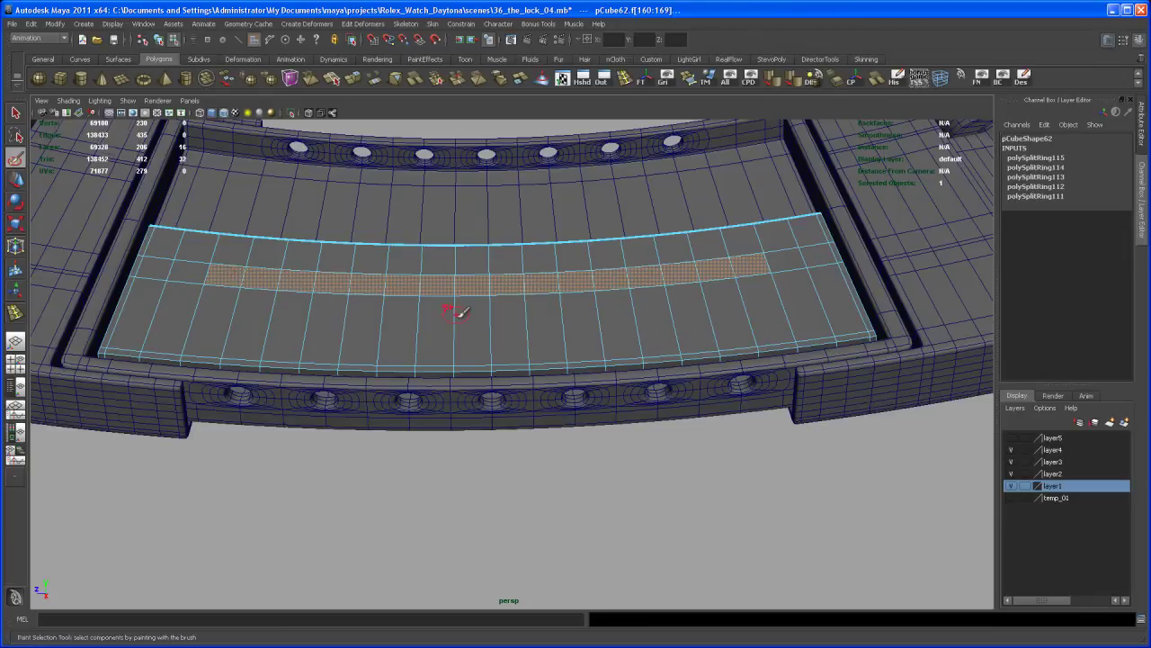
{"action": "left_click_drag", "start_coordinate": [455, 312], "coordinate": [510, 317], "text": "alt"}
{"action": "left_click", "coordinate": [356, 80]}
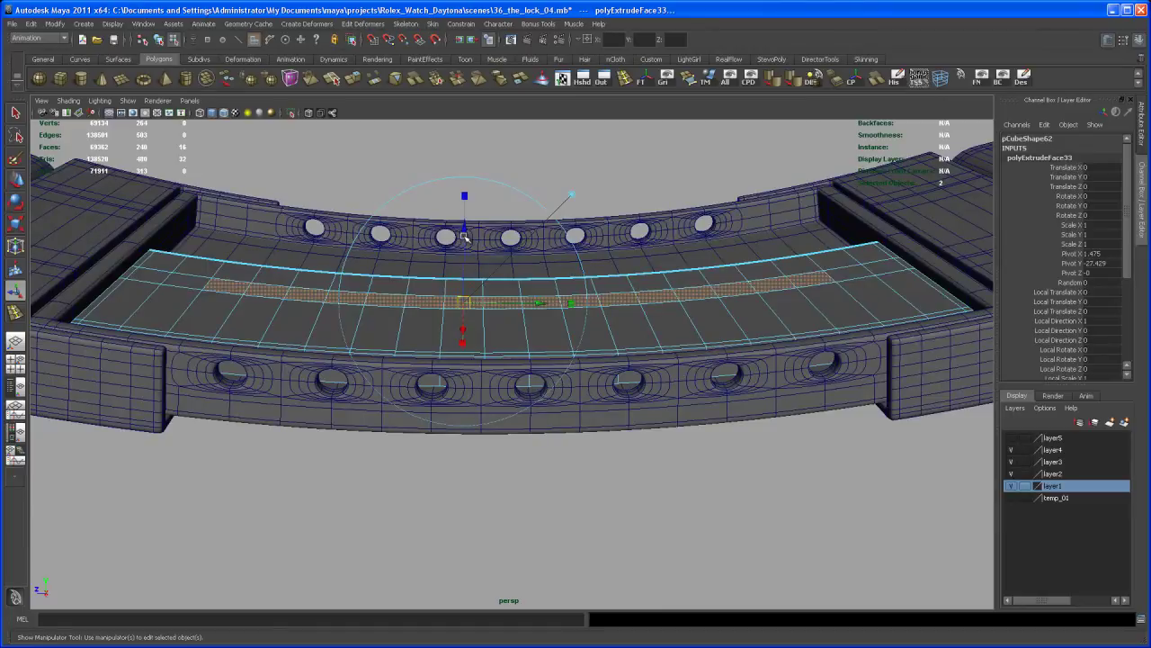
{"action": "left_click_drag", "start_coordinate": [465, 236], "coordinate": [466, 225]}
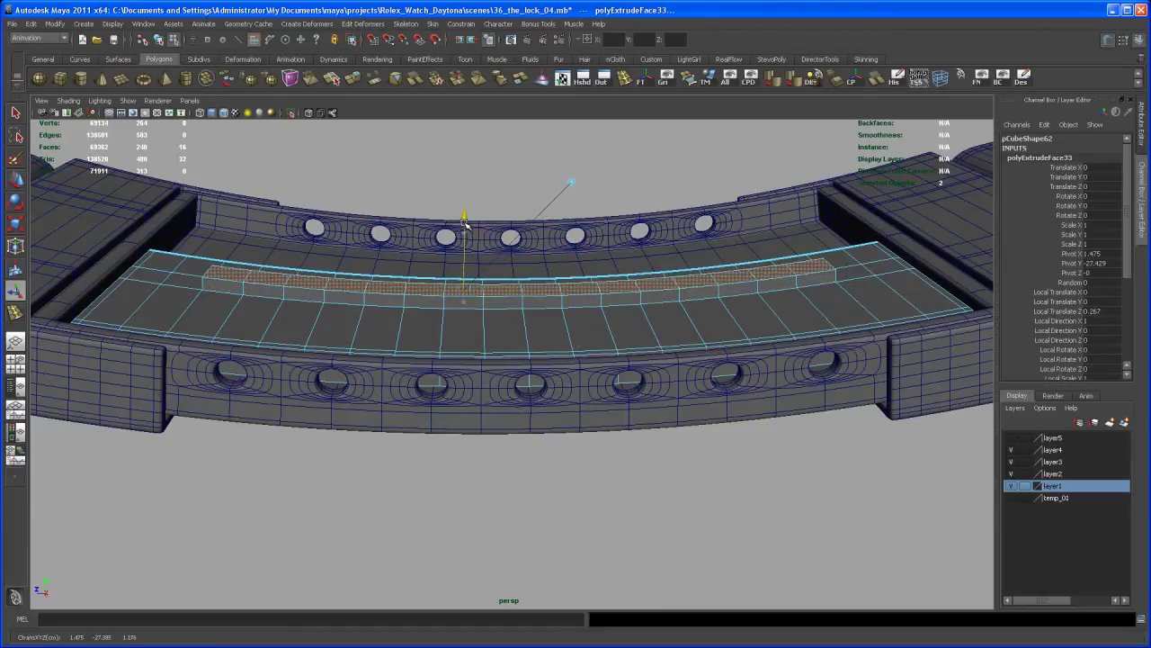
Display the plate with its raised rib in smooth mesh preview and leave the Extrude manipulator.
{"action": "left_click_drag", "start_coordinate": [510, 336], "coordinate": [516, 355], "text": "alt"}
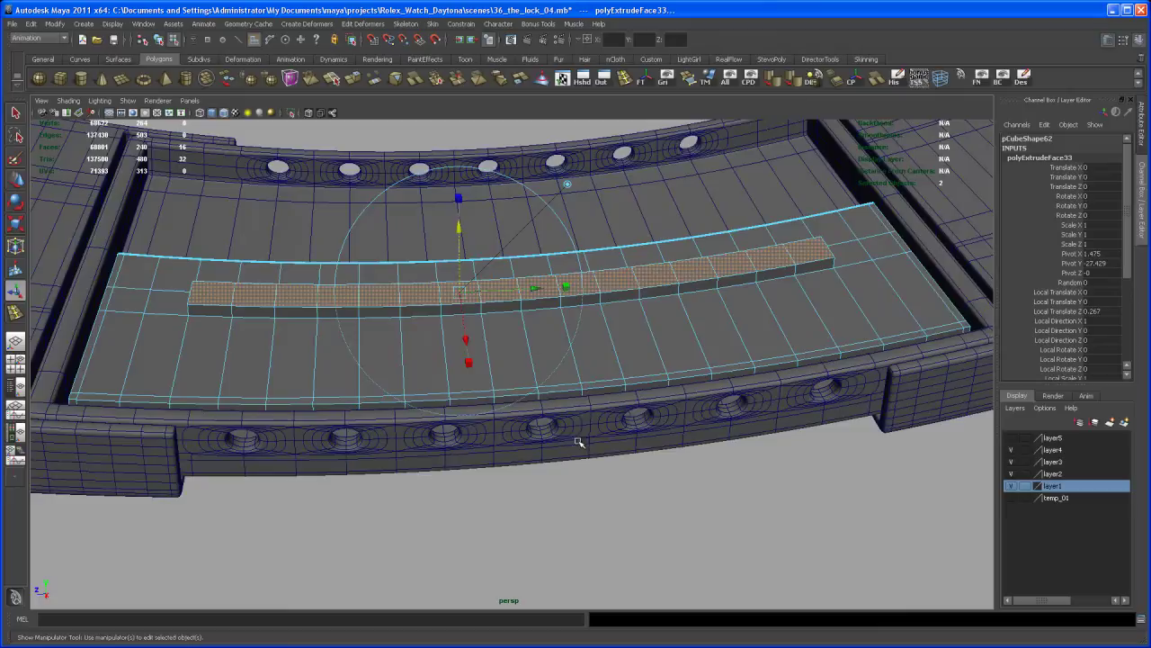
{"action": "key", "text": "3"}
{"action": "key", "text": "q"}
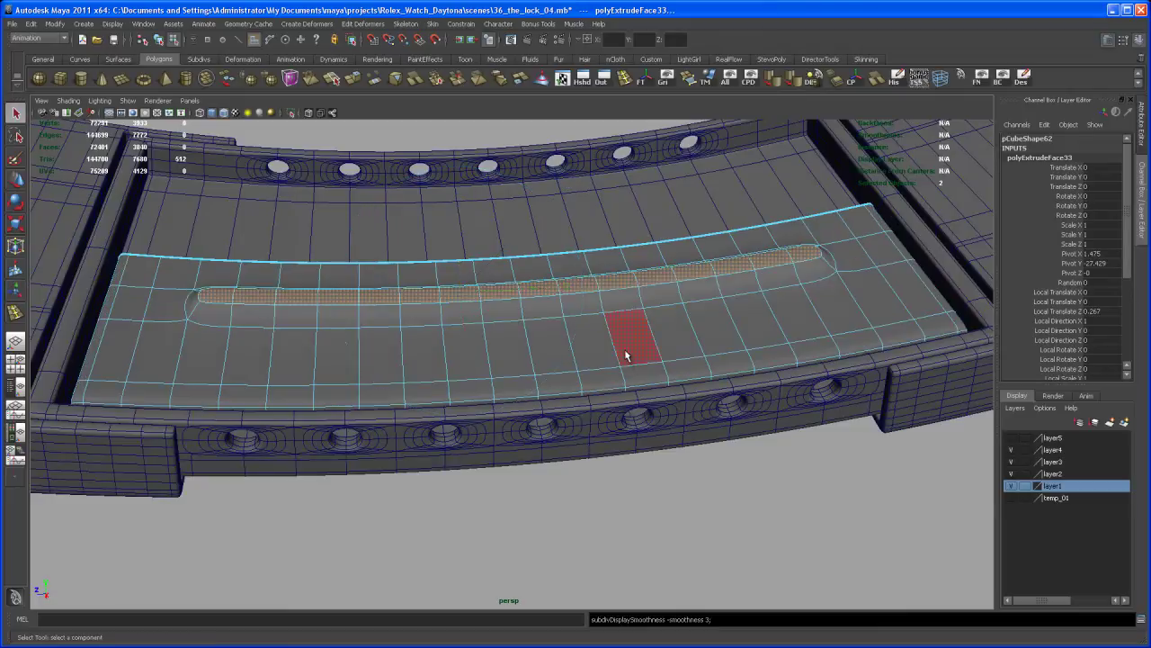
Return the plate to object mode, clear the selection and turn off the wireframe overlay on the shaded model.
{"action": "right_click_drag", "start_coordinate": [649, 340], "coordinate": [663, 338]}
{"action": "mouse_move", "coordinate": [650, 349]}
{"action": "left_mouse_down", "text": "alt"}
{"action": "mouse_move", "coordinate": [683, 507]}
{"action": "mouse_move", "coordinate": [670, 502]}
{"action": "left_mouse_up", "text": "alt"}
{"action": "right_click_drag", "start_coordinate": [669, 502], "coordinate": [582, 386], "text": "alt"}
{"action": "left_click_drag", "start_coordinate": [582, 388], "coordinate": [607, 453], "text": "alt"}
{"action": "left_click", "coordinate": [630, 466]}
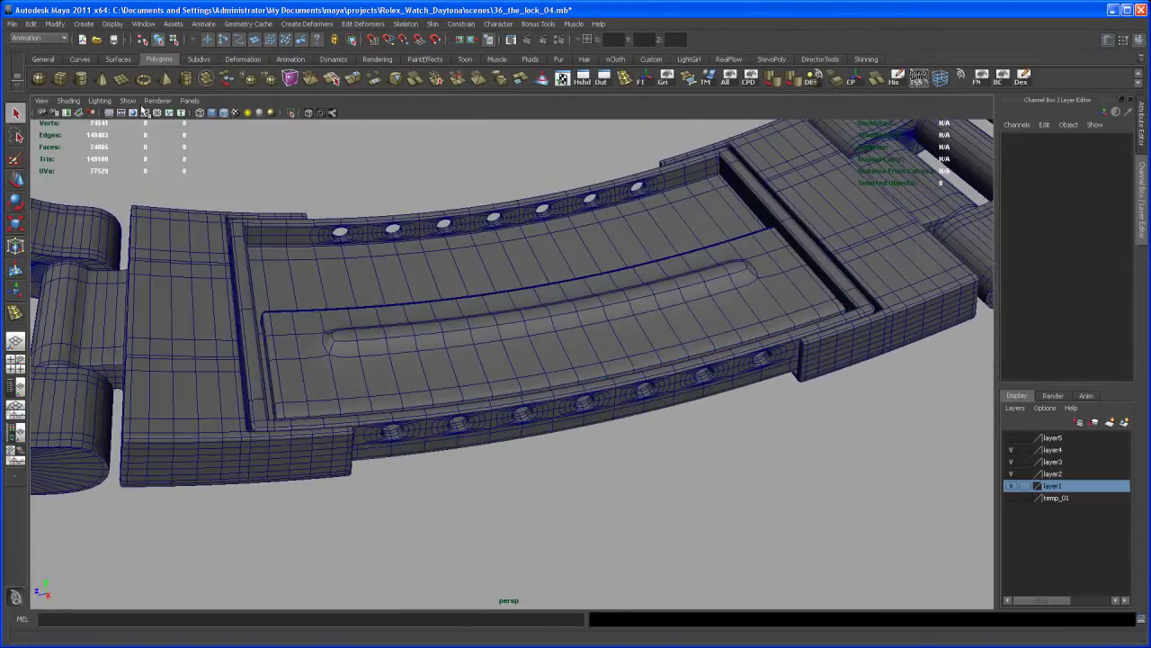
{"action": "left_click", "coordinate": [229, 113]}
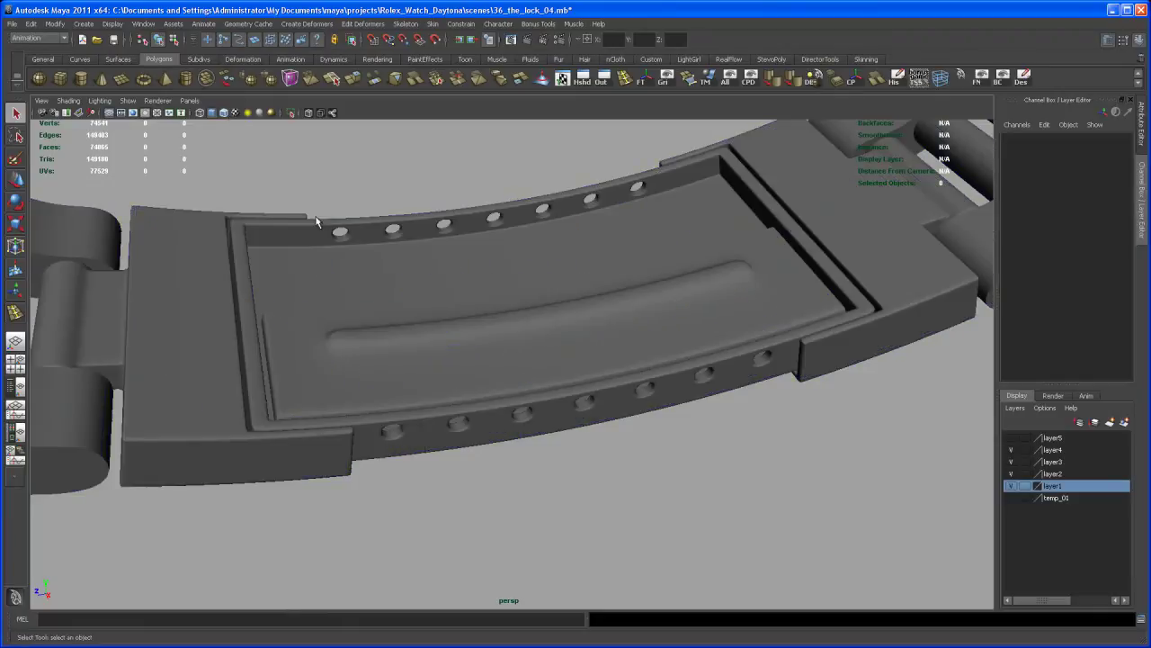
Select the ribbed half plate in the clasp and freeze its transformations.
{"action": "mouse_move", "coordinate": [588, 491]}
{"action": "left_mouse_down", "text": "alt"}
{"action": "mouse_move", "coordinate": [586, 476]}
{"action": "mouse_move", "coordinate": [591, 504]}
{"action": "mouse_move", "coordinate": [579, 473]}
{"action": "left_mouse_up", "text": "alt"}
{"action": "left_click", "coordinate": [564, 332]}
{"action": "left_click_drag", "start_coordinate": [547, 377], "coordinate": [609, 376], "text": "alt"}
{"action": "key", "text": "w"}
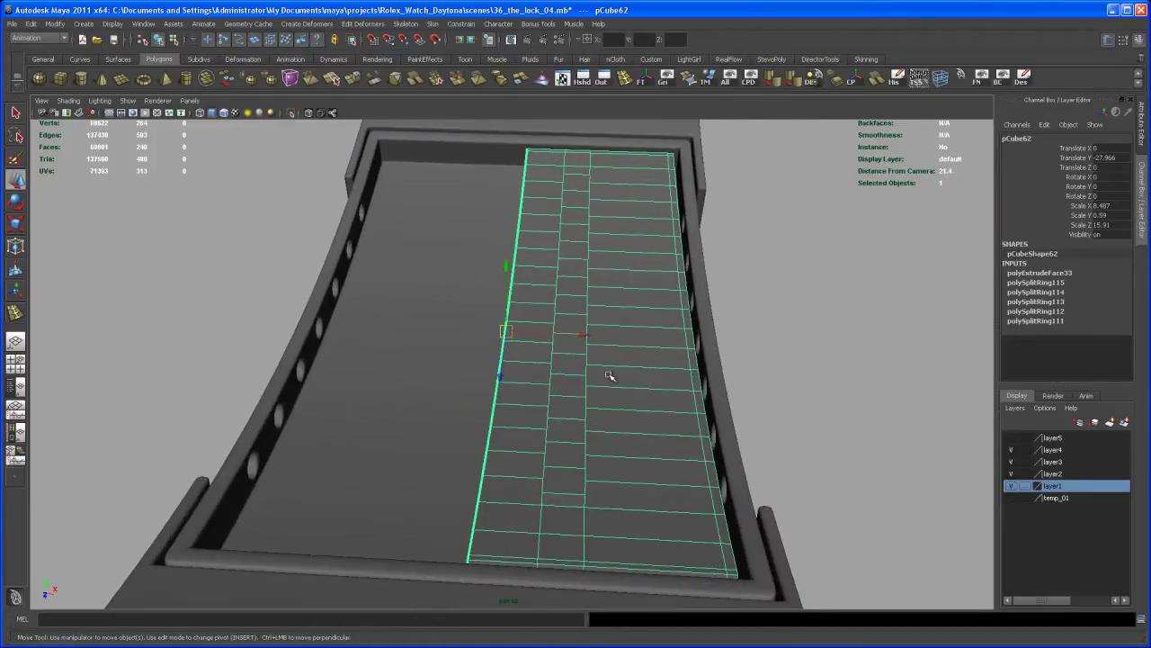
{"action": "left_click", "coordinate": [642, 81]}
{"action": "left_click_drag", "start_coordinate": [652, 301], "coordinate": [467, 310], "text": "alt"}
Duplicate the half plate and mirror the copy to the other half of the clasp with Scale X -1.
{"action": "key", "text": "ctrl+shift+h"}
{"action": "key", "text": "ctrl+d"}
{"action": "key", "text": "r"}
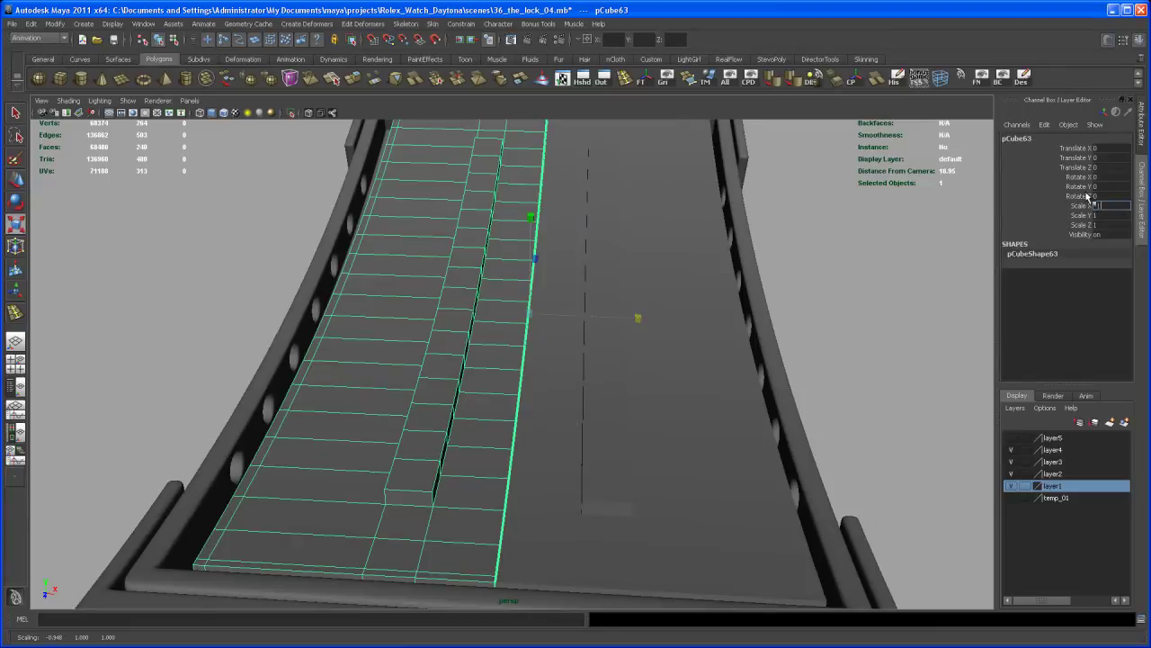
Select both mirrored plate halves and combine them into a single mesh.
{"action": "key", "text": "q"}
{"action": "left_click", "coordinate": [580, 369], "text": "shift"}
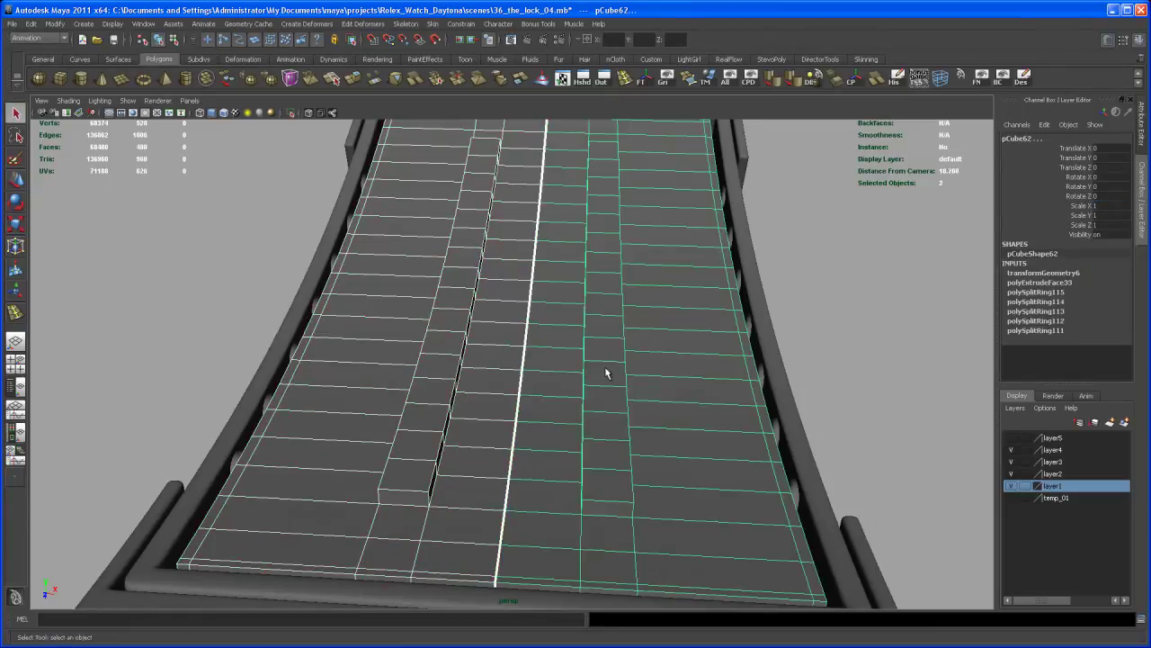
{"action": "left_click_drag", "start_coordinate": [607, 372], "coordinate": [491, 337], "text": "alt"}
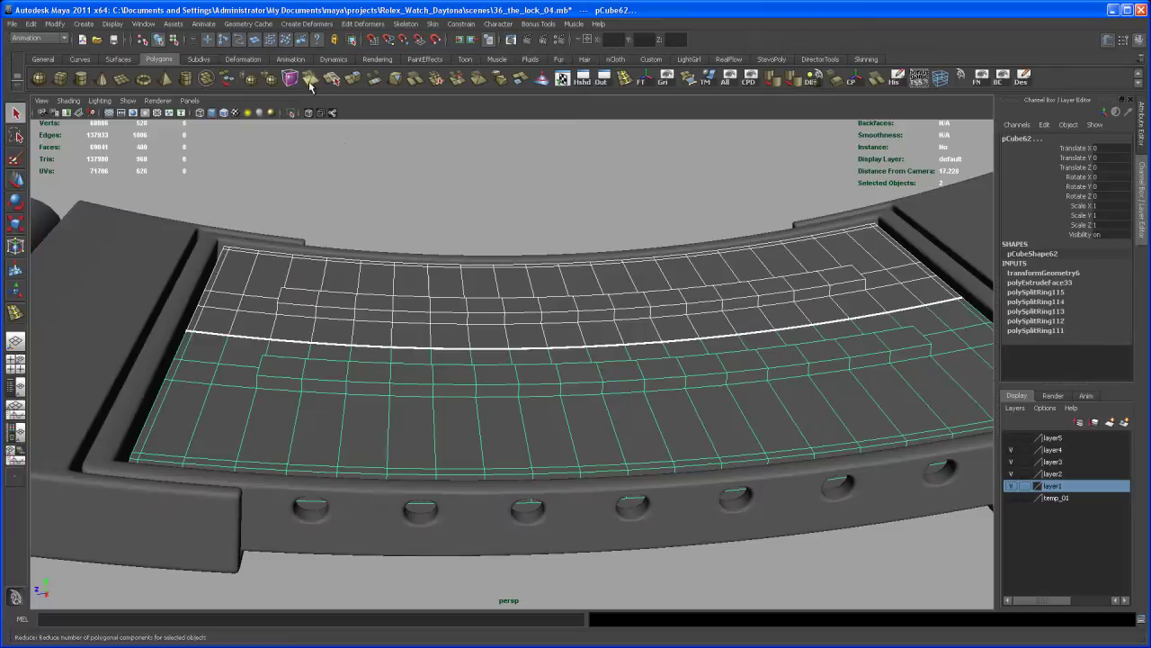
{"action": "left_click", "coordinate": [205, 79]}
Select the vertices along the combined plate's central seam and merge them.
{"action": "left_click", "coordinate": [15, 157]}
{"action": "left_click_drag", "start_coordinate": [486, 281], "coordinate": [520, 347], "text": "alt"}
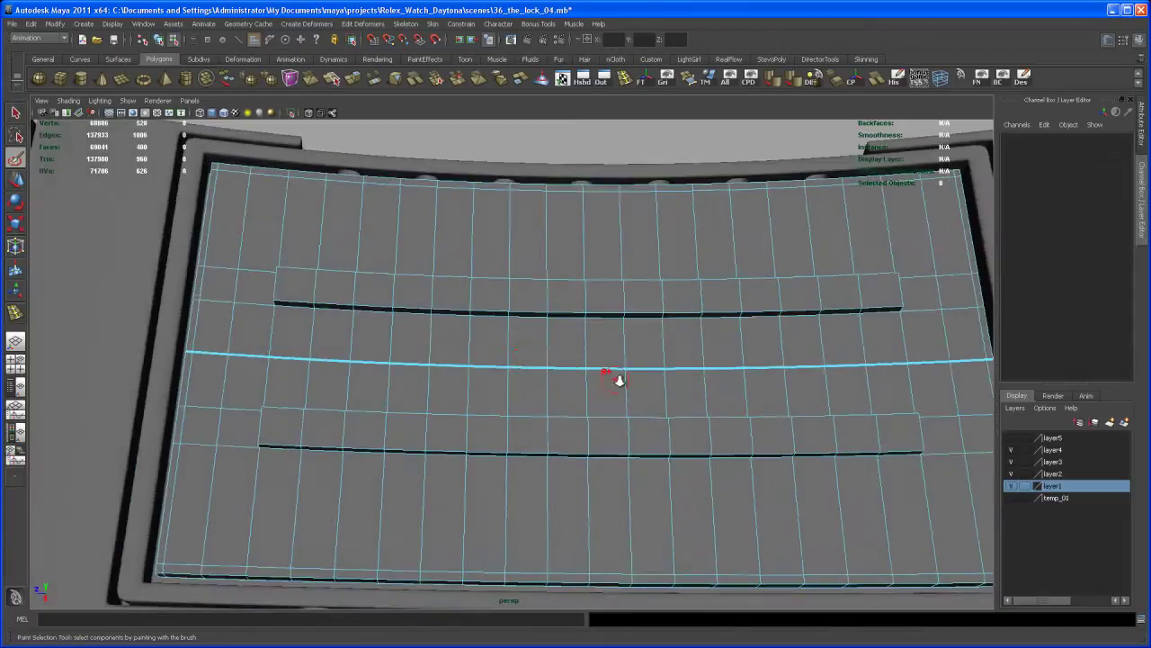
{"action": "left_click_drag", "start_coordinate": [619, 380], "coordinate": [585, 376], "text": "alt"}
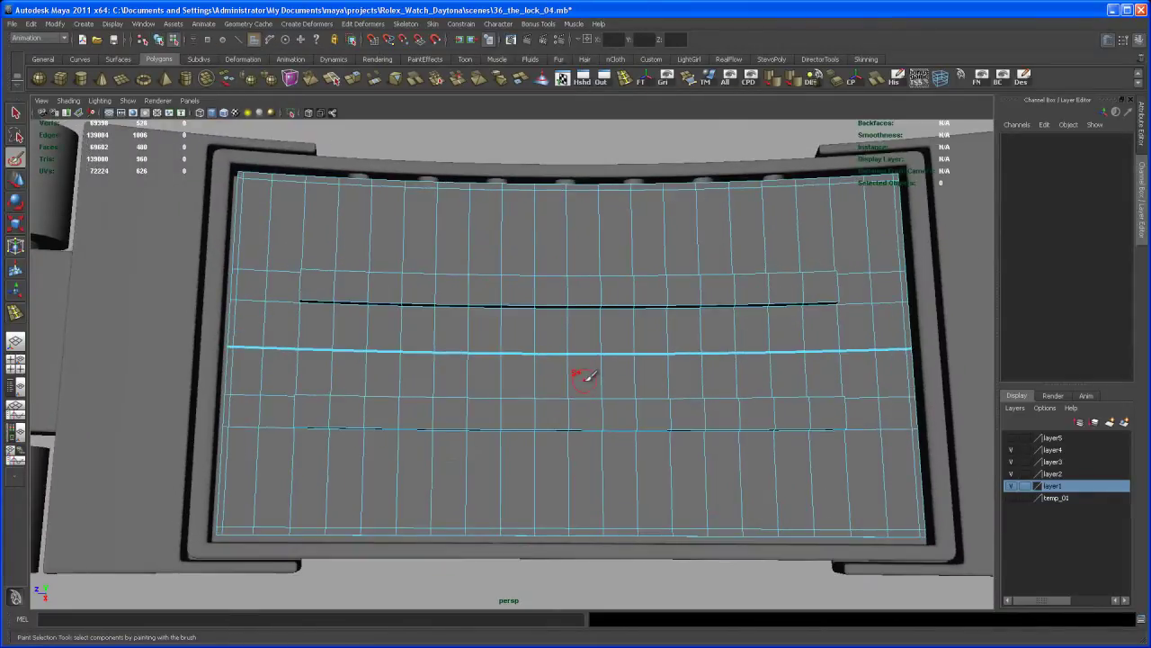
{"action": "key", "text": "q"}
{"action": "right_click_drag", "start_coordinate": [319, 331], "coordinate": [280, 330]}
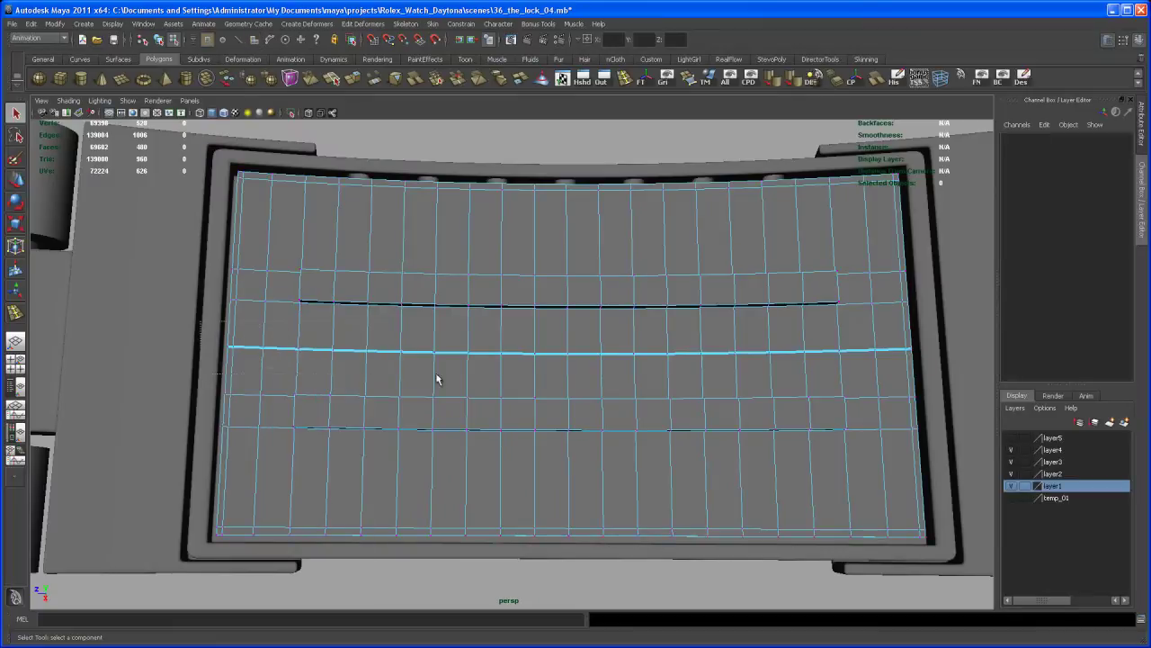
{"action": "left_click", "coordinate": [752, 350]}
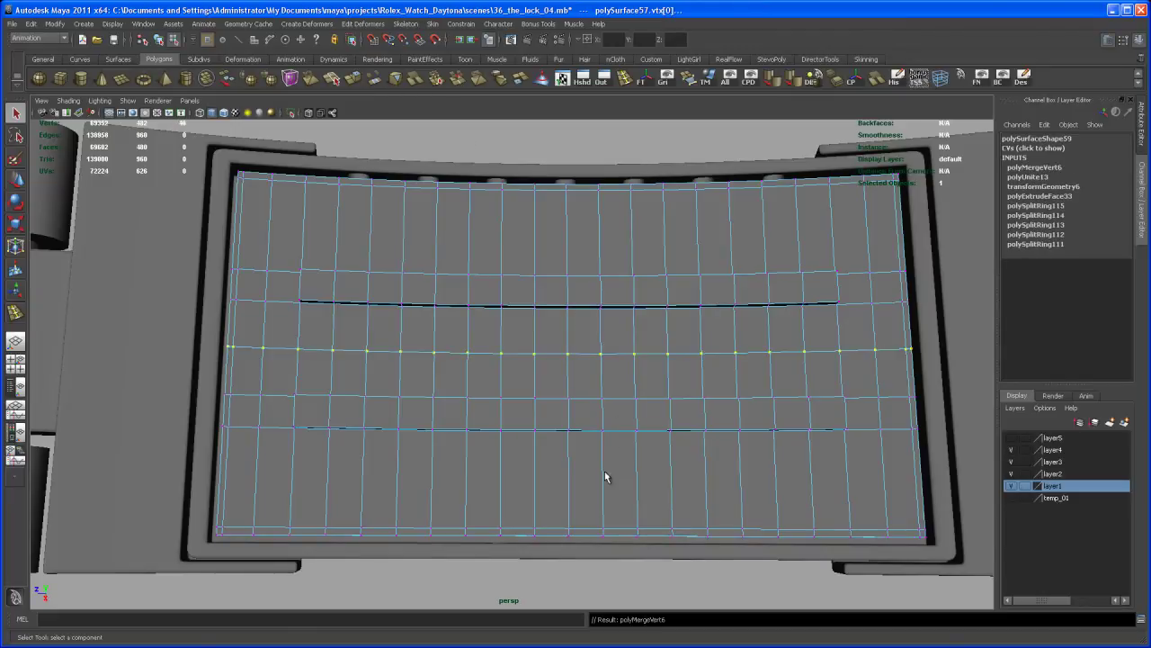
Return the merged plate to object mode, show it in smooth mesh preview and clear the selection.
{"action": "left_click_drag", "start_coordinate": [607, 473], "coordinate": [601, 391], "text": "alt"}
{"action": "right_click_drag", "start_coordinate": [601, 389], "coordinate": [624, 384]}
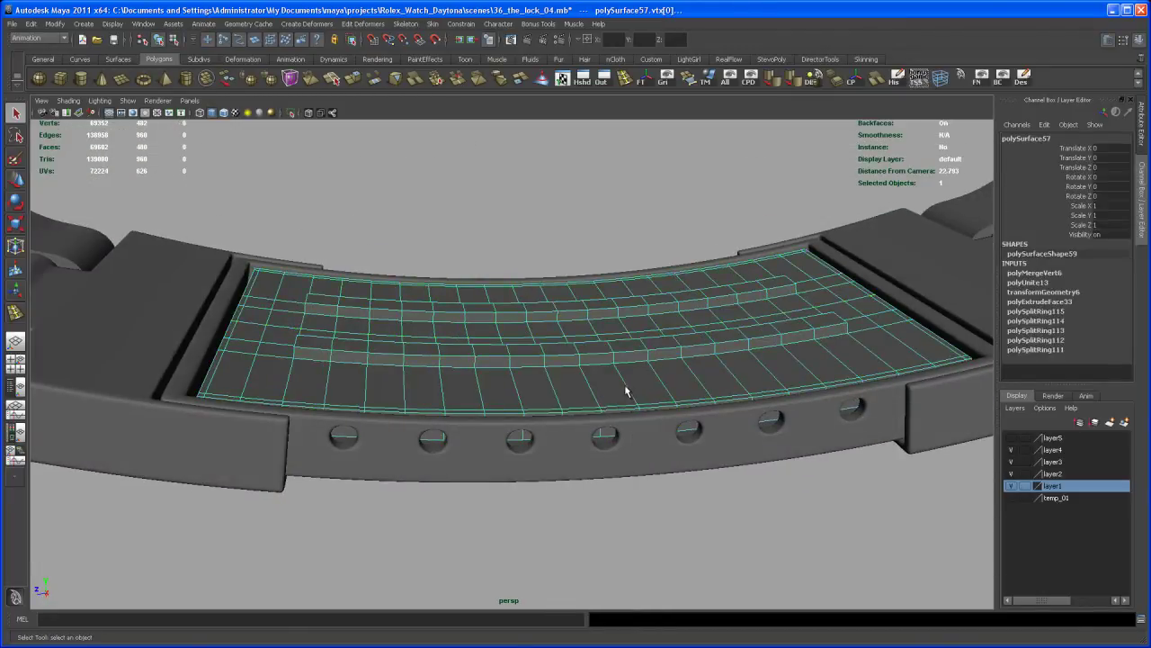
{"action": "key", "text": "3"}
{"action": "left_click", "coordinate": [791, 502]}
Examine the smoothed plate with its two ribs in the clasp from several angles and distances.
{"action": "right_click_drag", "start_coordinate": [791, 501], "coordinate": [466, 363], "text": "alt"}
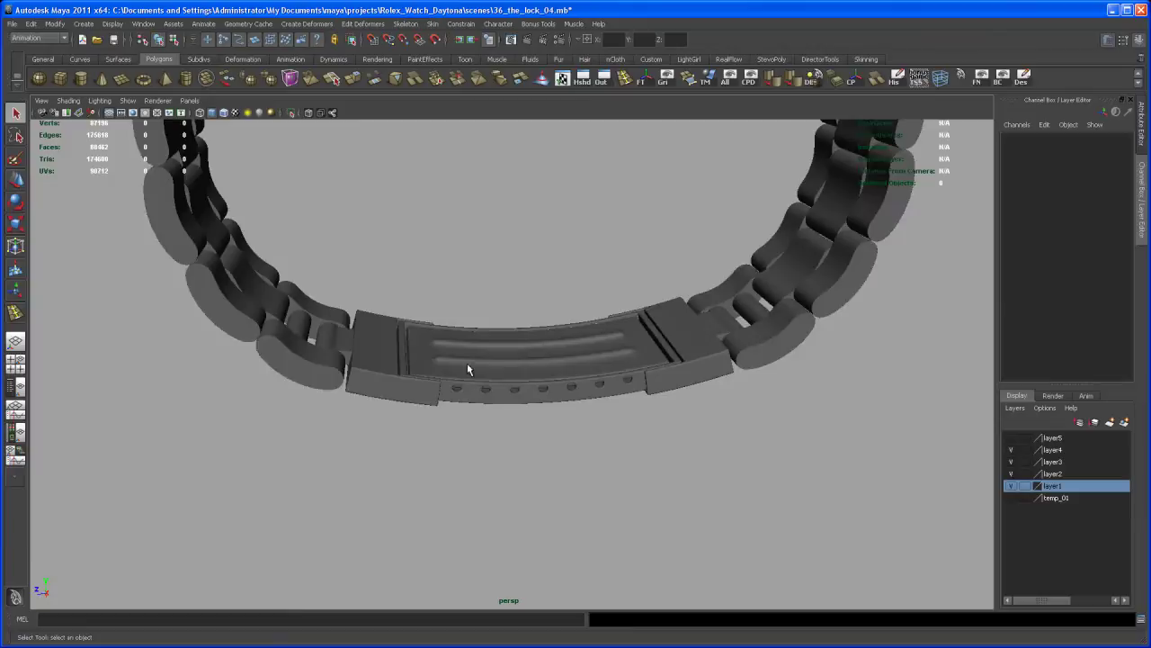
{"action": "left_click_drag", "start_coordinate": [467, 362], "coordinate": [645, 404], "text": "alt"}
{"action": "right_click_drag", "start_coordinate": [645, 404], "coordinate": [539, 410], "text": "alt"}
{"action": "left_click_drag", "start_coordinate": [539, 410], "coordinate": [576, 406], "text": "alt"}
{"action": "middle_click_drag", "start_coordinate": [576, 407], "coordinate": [570, 397], "text": "alt"}
{"action": "left_click_drag", "start_coordinate": [570, 397], "coordinate": [550, 448], "text": "alt"}
{"action": "scroll", "coordinate": [540, 462], "scroll_direction": "up", "scroll_amount": 3}
{"action": "middle_click_drag", "start_coordinate": [550, 448], "coordinate": [527, 397], "text": "alt"}
{"action": "right_click_drag", "start_coordinate": [527, 397], "coordinate": [573, 452], "text": "alt"}
{"action": "left_click_drag", "start_coordinate": [573, 459], "coordinate": [601, 444], "text": "alt"}
Center the pivot of the two-ribbed plate and deselect the plate.
{"action": "left_click", "coordinate": [559, 412]}
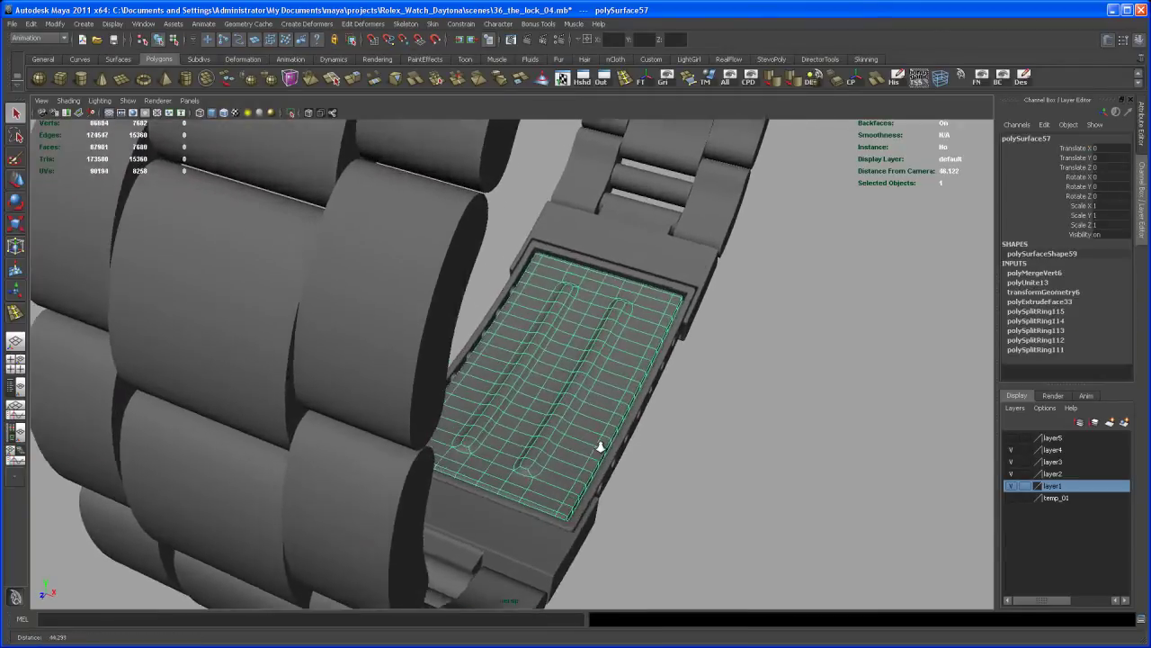
{"action": "middle_click_drag", "start_coordinate": [601, 444], "coordinate": [539, 453], "text": "alt"}
{"action": "right_click_drag", "start_coordinate": [539, 453], "coordinate": [621, 495], "text": "alt"}
{"action": "left_click_drag", "start_coordinate": [621, 495], "coordinate": [617, 499], "text": "alt"}
{"action": "key", "text": "r"}
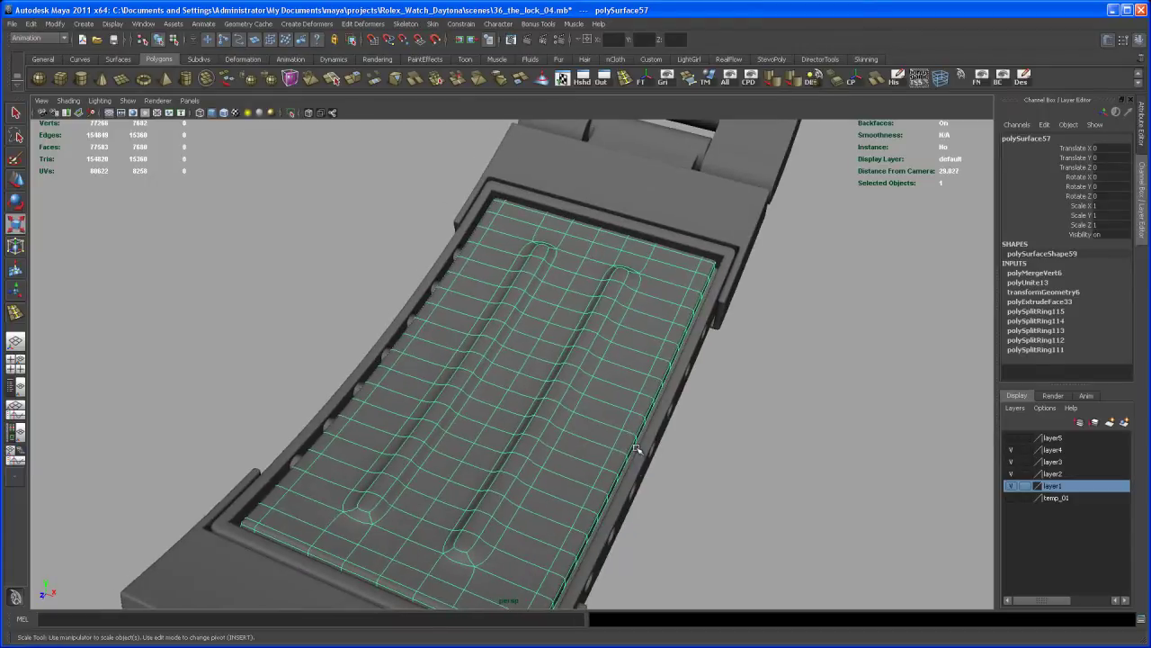
{"action": "left_click_drag", "start_coordinate": [621, 423], "coordinate": [671, 213], "text": "alt"}
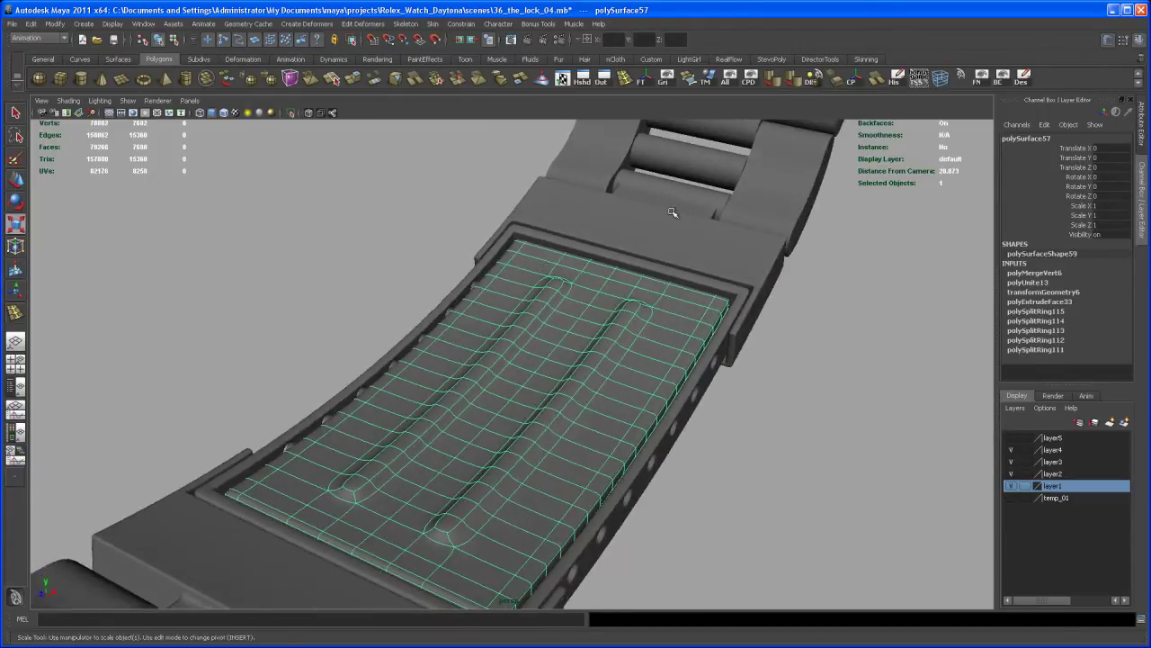
{"action": "left_click", "coordinate": [861, 84]}
{"action": "left_click_drag", "start_coordinate": [669, 393], "coordinate": [583, 395], "text": "alt"}
{"action": "scroll", "coordinate": [661, 387], "scroll_direction": "up", "scroll_amount": 3}
{"action": "scroll", "coordinate": [606, 375], "scroll_direction": "down", "scroll_amount": 5}
{"action": "left_click", "coordinate": [669, 485]}
Examine the whole watch, its bracelet and the outer side of the clasp from several angles.
{"action": "scroll", "coordinate": [584, 369], "scroll_direction": "down", "scroll_amount": 3}
{"action": "middle_click_drag", "start_coordinate": [573, 354], "coordinate": [569, 365], "text": "alt"}
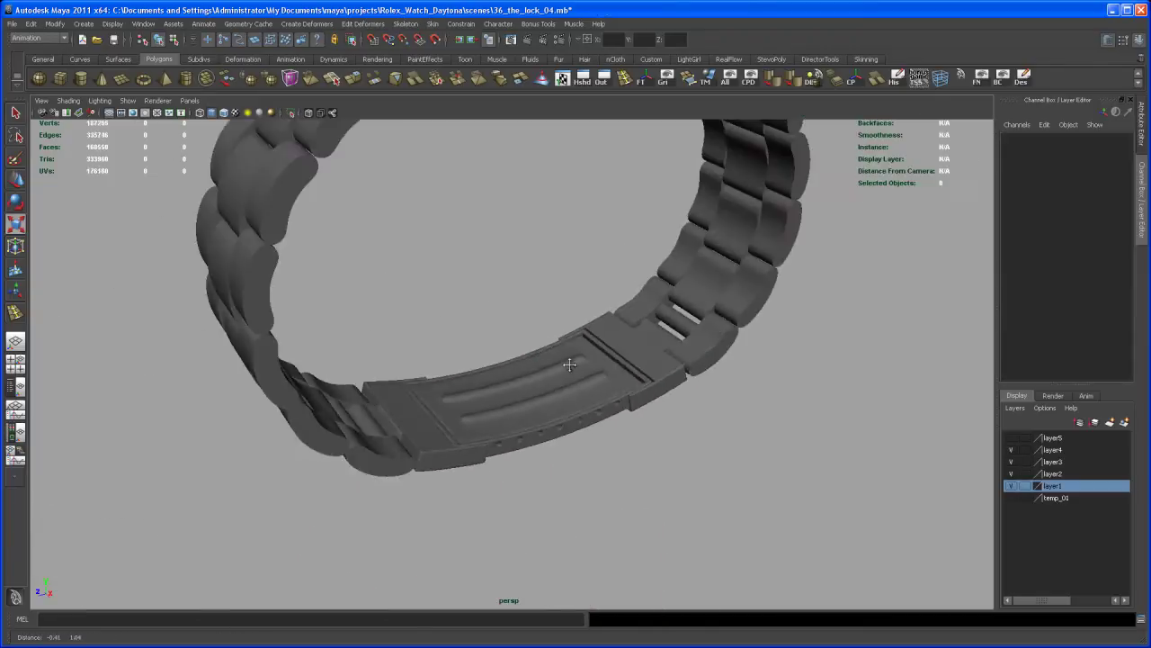
{"action": "left_click_drag", "start_coordinate": [569, 364], "coordinate": [581, 487], "text": "alt"}
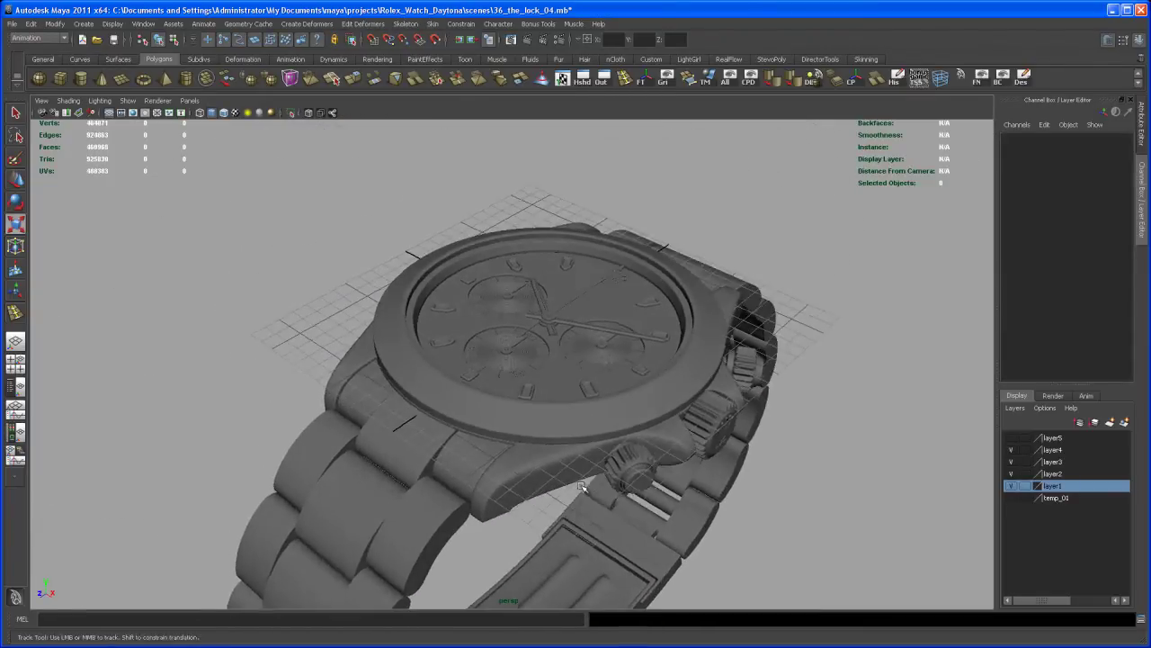
{"action": "middle_click_drag", "start_coordinate": [581, 486], "coordinate": [566, 465], "text": "alt"}
{"action": "scroll", "coordinate": [570, 476], "scroll_direction": "up", "scroll_amount": 3}
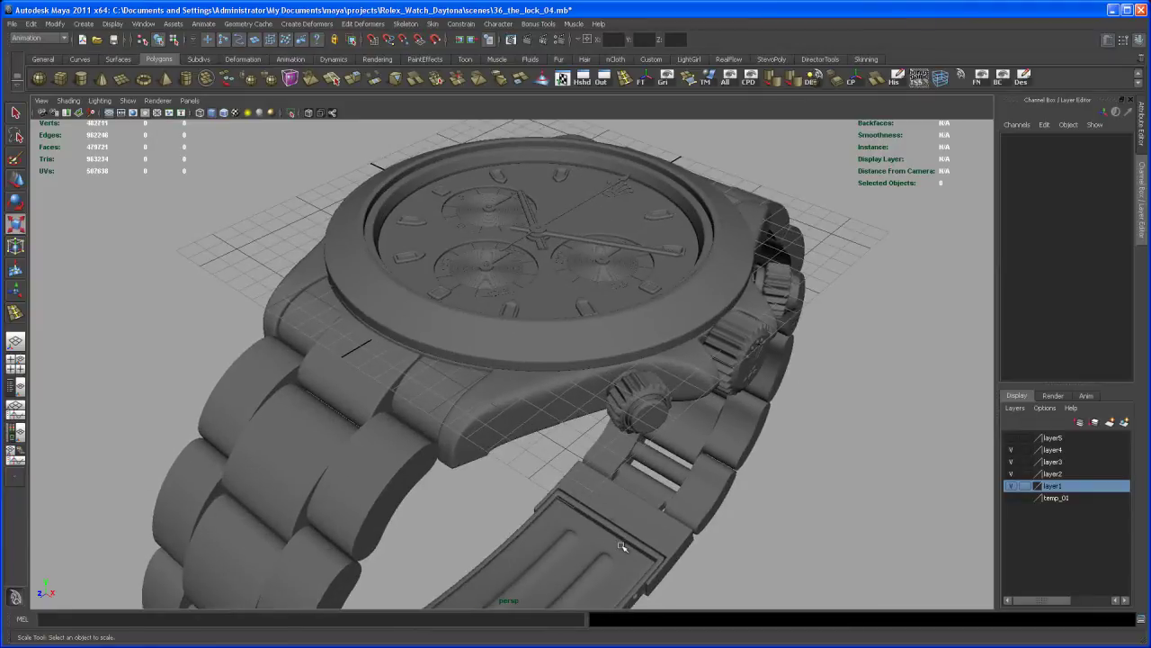
{"action": "scroll", "coordinate": [604, 486], "scroll_direction": "down", "scroll_amount": 3}
{"action": "left_click_drag", "start_coordinate": [604, 486], "coordinate": [584, 465], "text": "alt"}
{"action": "scroll", "coordinate": [585, 468], "scroll_direction": "down", "scroll_amount": 3}
{"action": "middle_click_drag", "start_coordinate": [590, 476], "coordinate": [609, 459], "text": "alt"}
{"action": "left_click_drag", "start_coordinate": [609, 460], "coordinate": [597, 360], "text": "alt"}
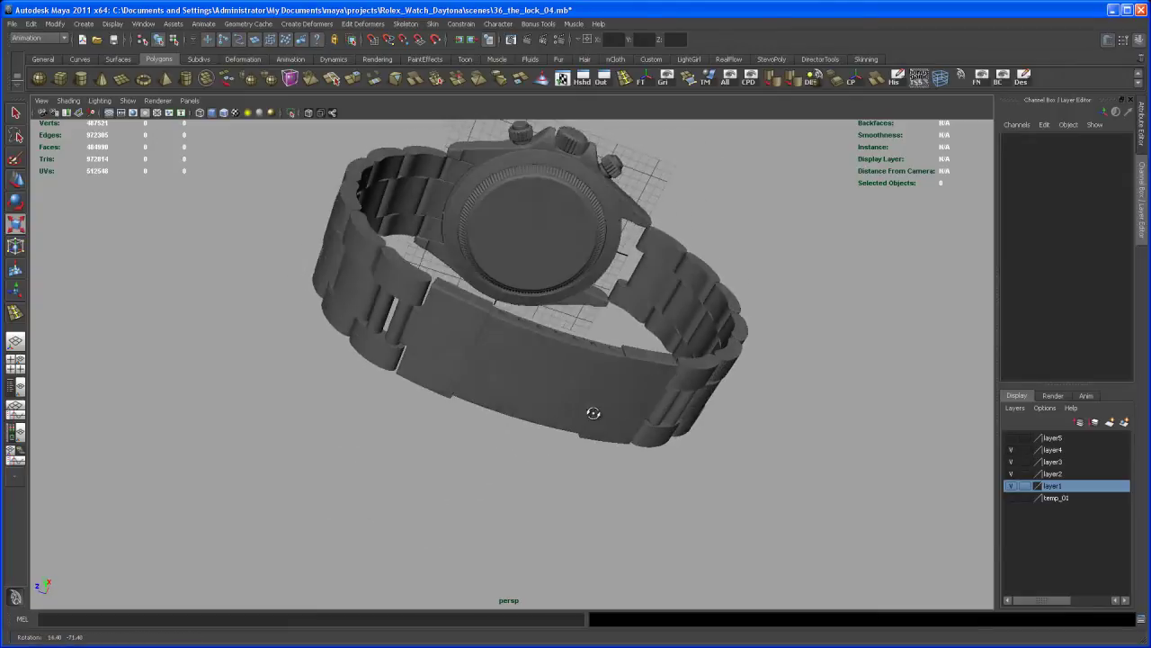
{"action": "left_click_drag", "start_coordinate": [580, 410], "coordinate": [579, 437], "text": "alt"}
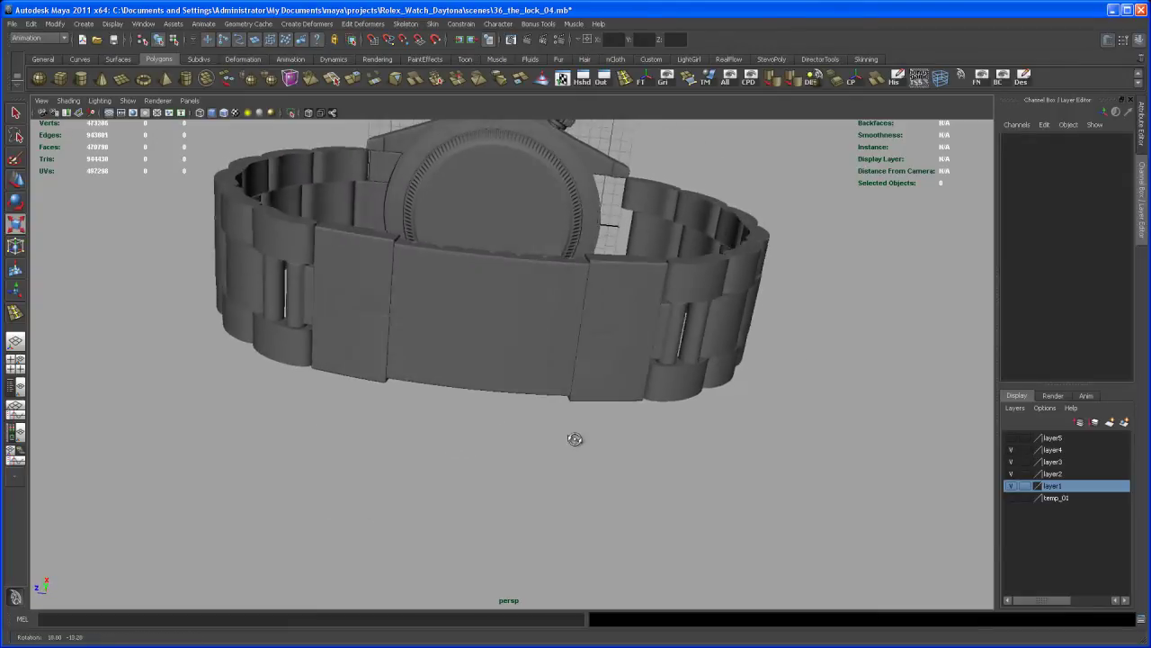
Select the clasp's end block with the hinge cylinder, isolate it in the view and switch it to vertex editing.
{"action": "left_click", "coordinate": [602, 367]}
{"action": "right_click_drag", "start_coordinate": [602, 367], "coordinate": [606, 440], "text": "alt"}
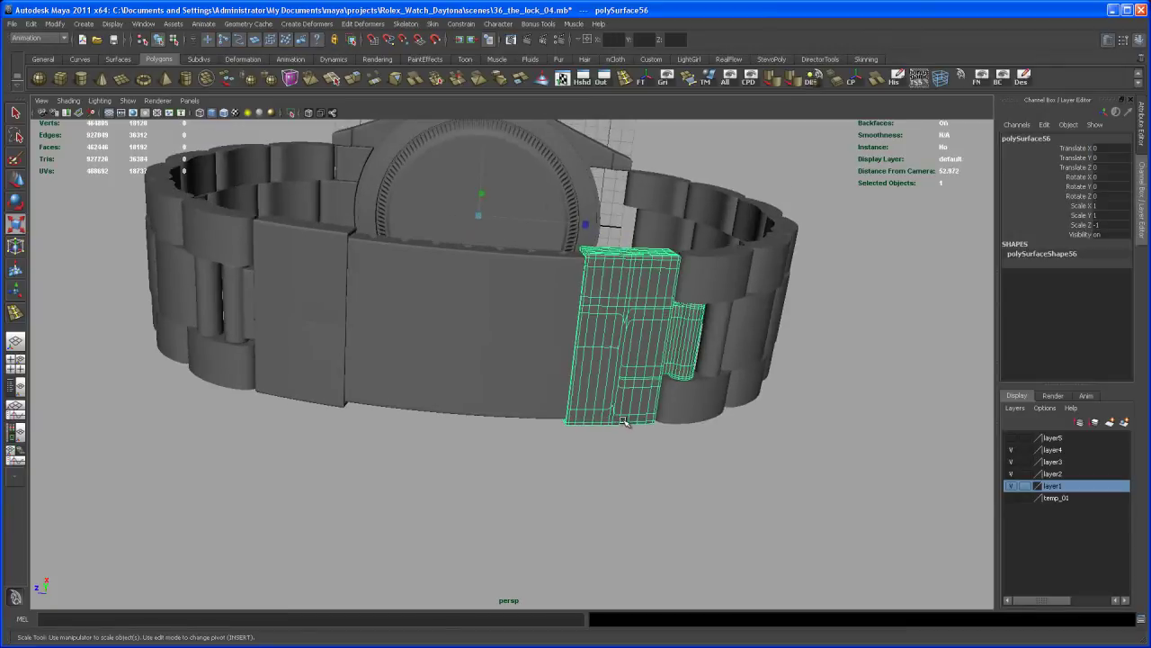
{"action": "mouse_move", "coordinate": [625, 422]}
{"action": "left_mouse_down", "text": "alt"}
{"action": "mouse_move", "coordinate": [644, 436]}
{"action": "mouse_move", "coordinate": [640, 409]}
{"action": "left_mouse_up", "text": "alt"}
{"action": "right_click_drag", "start_coordinate": [585, 377], "coordinate": [590, 465], "text": "alt"}
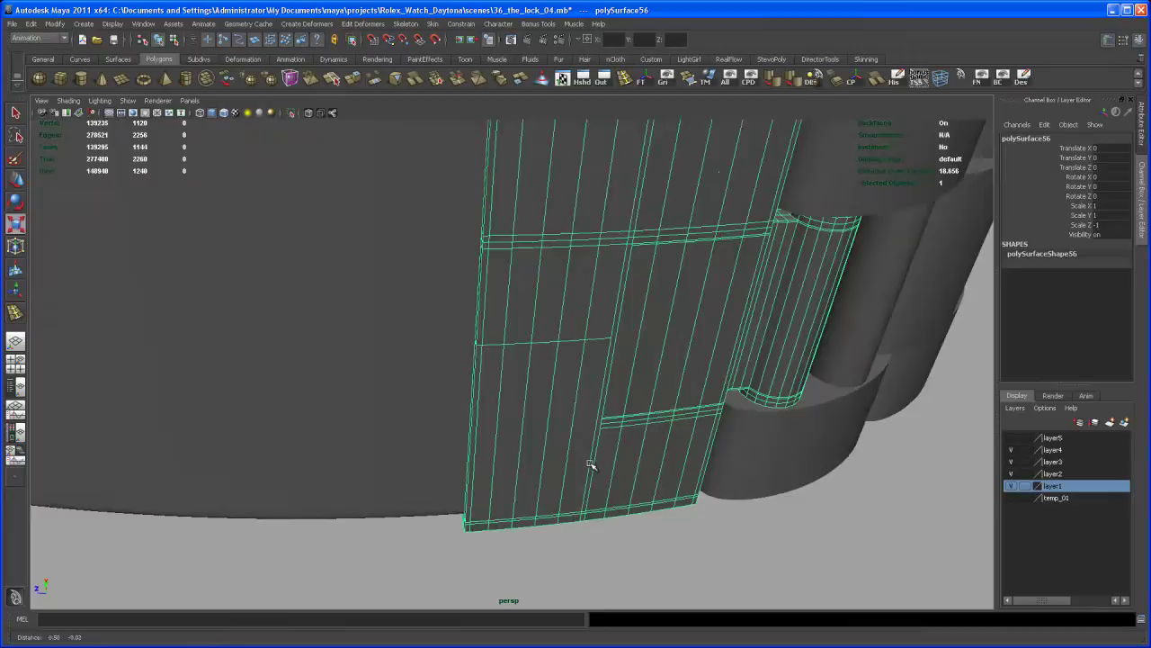
{"action": "left_click_drag", "start_coordinate": [590, 465], "coordinate": [573, 468], "text": "alt"}
{"action": "right_click_drag", "start_coordinate": [573, 468], "coordinate": [599, 491], "text": "alt"}
{"action": "left_click_drag", "start_coordinate": [599, 491], "coordinate": [611, 461], "text": "alt"}
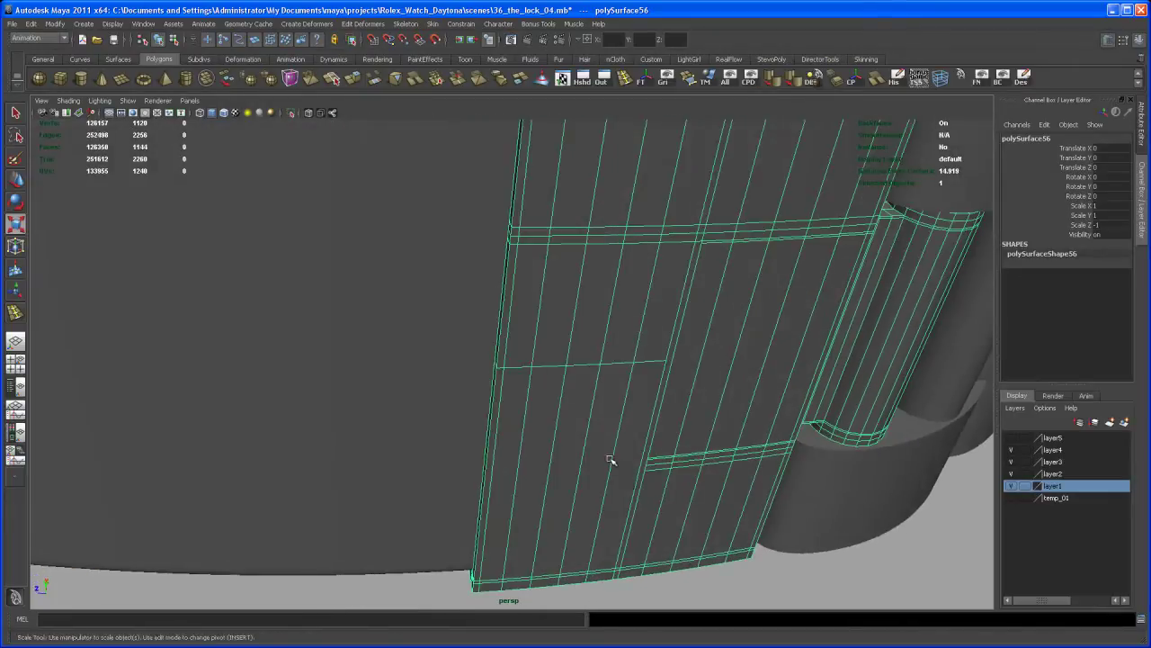
{"action": "middle_click_drag", "start_coordinate": [610, 460], "coordinate": [597, 481], "text": "alt"}
{"action": "right_click_drag", "start_coordinate": [596, 481], "coordinate": [590, 441], "text": "alt"}
{"action": "left_click_drag", "start_coordinate": [590, 441], "coordinate": [571, 460], "text": "alt"}
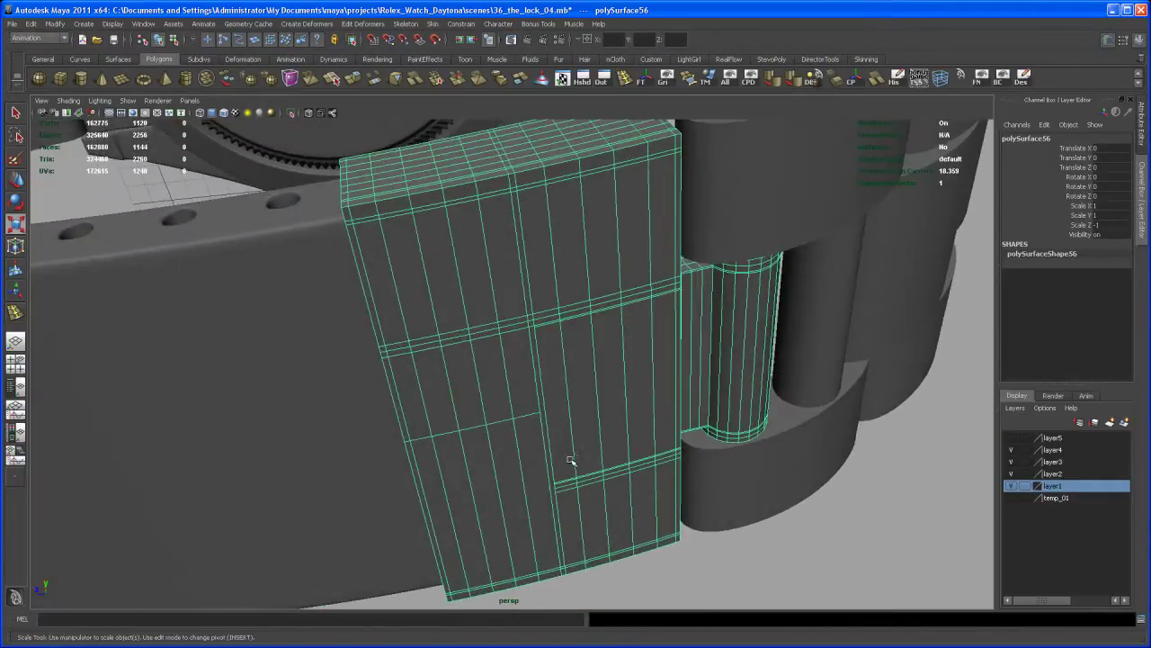
{"action": "right_click_drag", "start_coordinate": [569, 460], "coordinate": [603, 468], "text": "alt"}
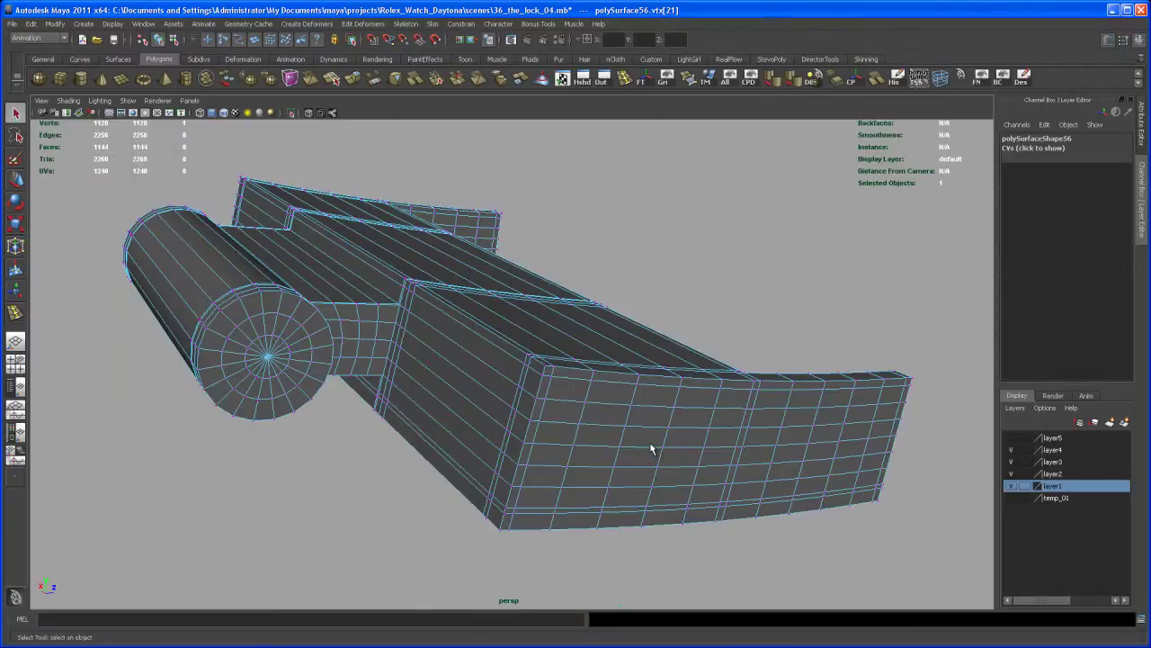
Select the row of six internal faces crossing the inside of the clasp block's thin ledge and delete them.
{"action": "mouse_move", "coordinate": [652, 448]}
{"action": "right_mouse_down", "text": "alt"}
{"action": "mouse_move", "coordinate": [707, 501]}
{"action": "mouse_move", "coordinate": [697, 424]}
{"action": "mouse_move", "coordinate": [662, 451]}
{"action": "right_mouse_up", "text": "alt"}
{"action": "left_click_drag", "start_coordinate": [662, 451], "coordinate": [671, 426], "text": "alt"}
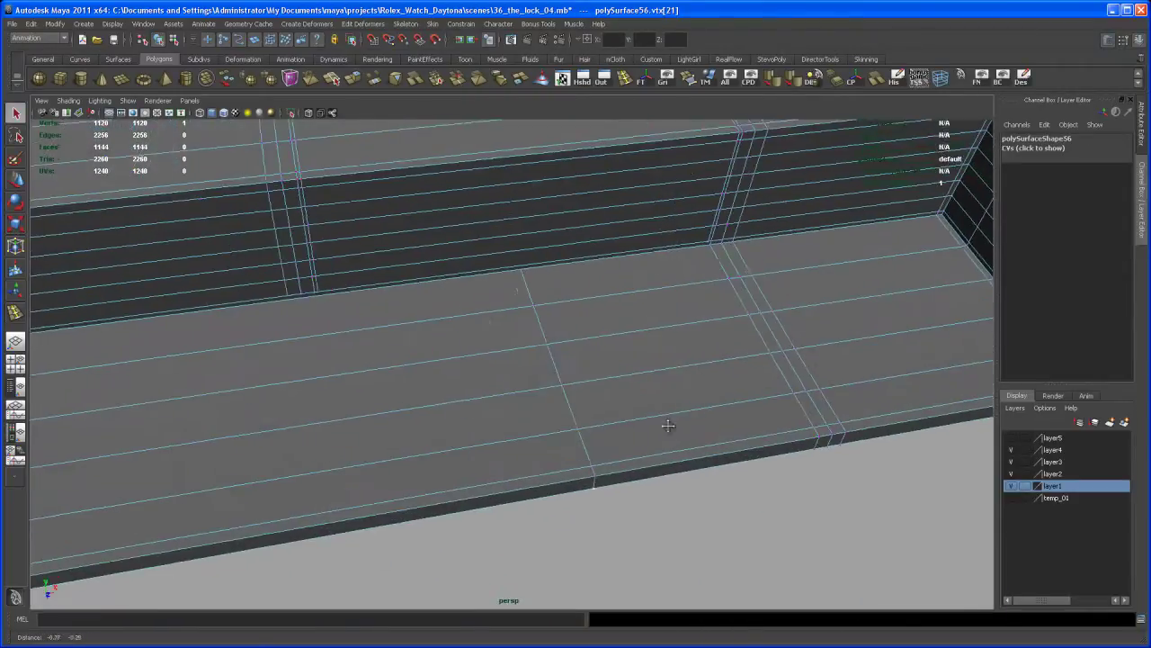
{"action": "right_click_drag", "start_coordinate": [671, 427], "coordinate": [479, 282], "text": "alt"}
{"action": "right_click_drag", "start_coordinate": [526, 342], "coordinate": [663, 495], "text": "alt"}
{"action": "left_click_drag", "start_coordinate": [663, 496], "coordinate": [771, 461], "text": "alt"}
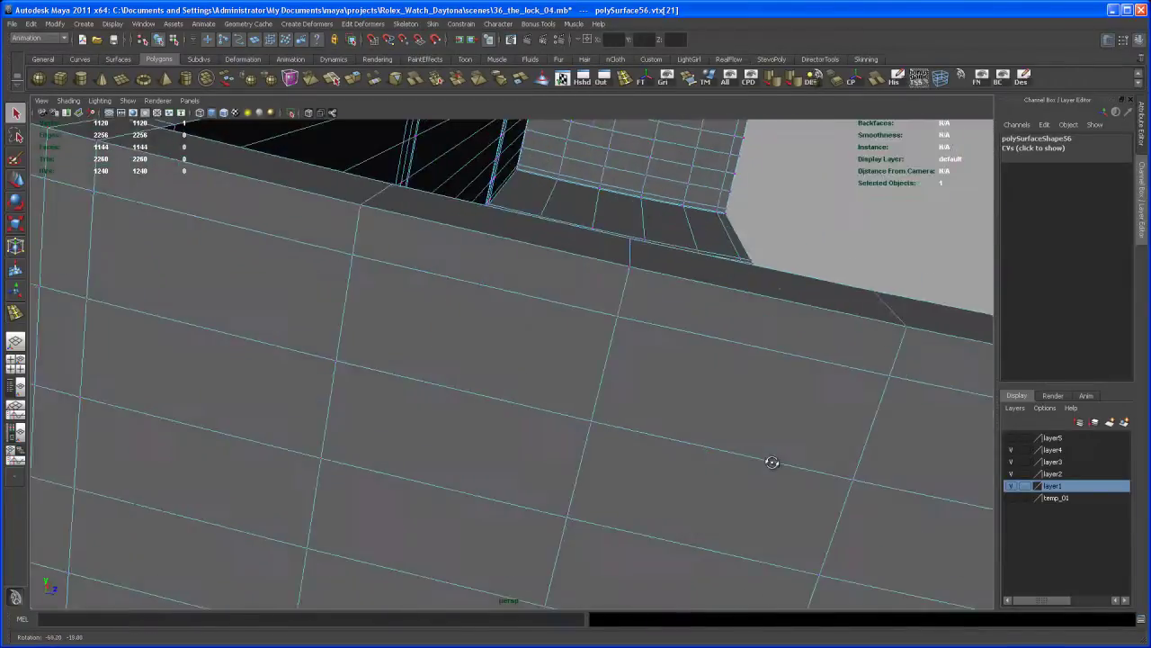
{"action": "right_click_drag", "start_coordinate": [771, 460], "coordinate": [825, 523], "text": "alt"}
{"action": "middle_click_drag", "start_coordinate": [756, 479], "coordinate": [775, 532], "text": "alt"}
{"action": "left_click_drag", "start_coordinate": [775, 532], "coordinate": [594, 479], "text": "alt"}
{"action": "right_click_drag", "start_coordinate": [455, 399], "coordinate": [455, 416]}
{"action": "left_click", "coordinate": [458, 398]}
{"action": "left_click", "coordinate": [545, 430], "text": "shift"}
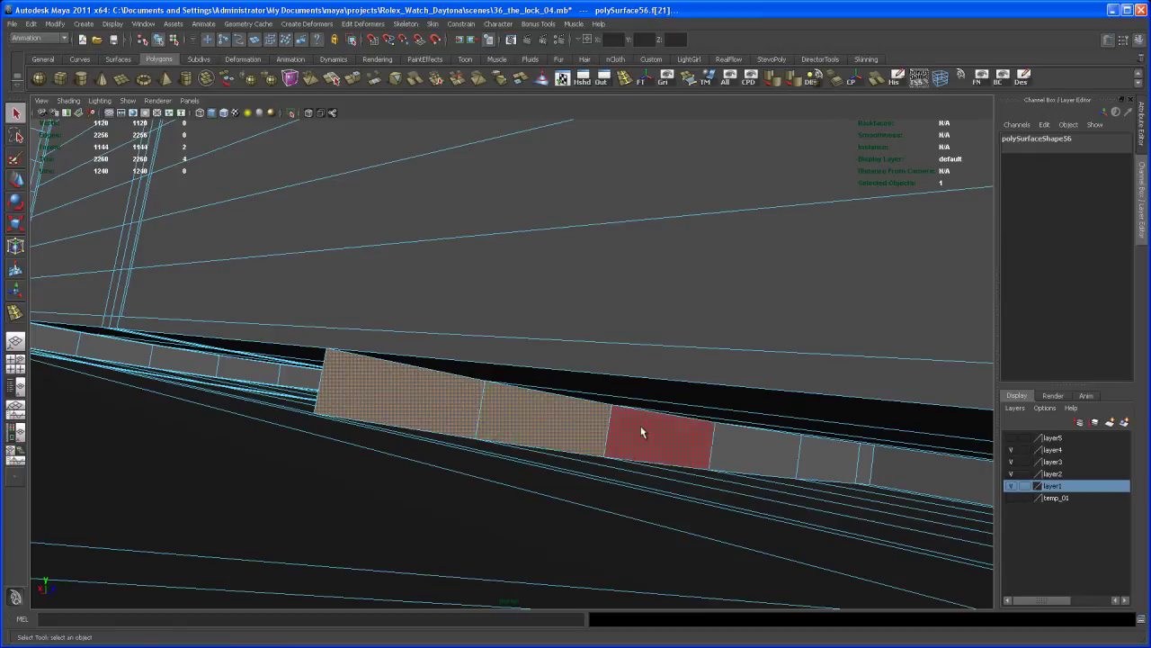
{"action": "left_click", "coordinate": [652, 438], "text": "shift"}
{"action": "left_click", "coordinate": [751, 448], "text": "shift"}
{"action": "left_click", "coordinate": [832, 458], "text": "shift"}
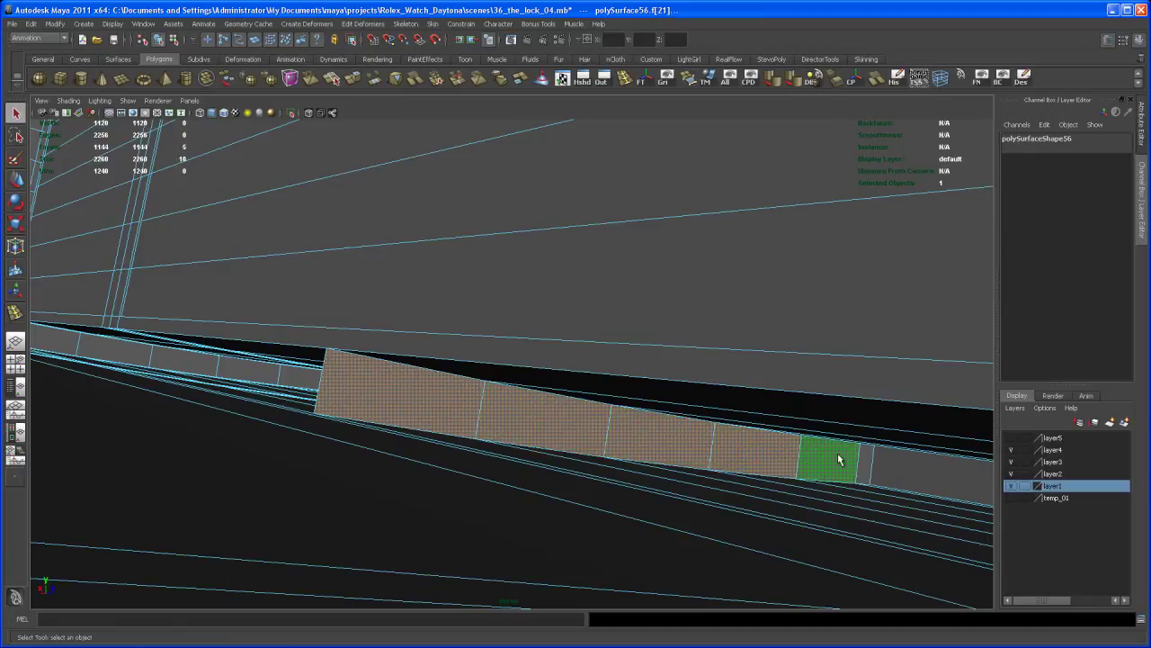
{"action": "left_click", "coordinate": [865, 466], "text": "shift"}
{"action": "left_click_drag", "start_coordinate": [681, 419], "coordinate": [699, 396], "text": "alt"}
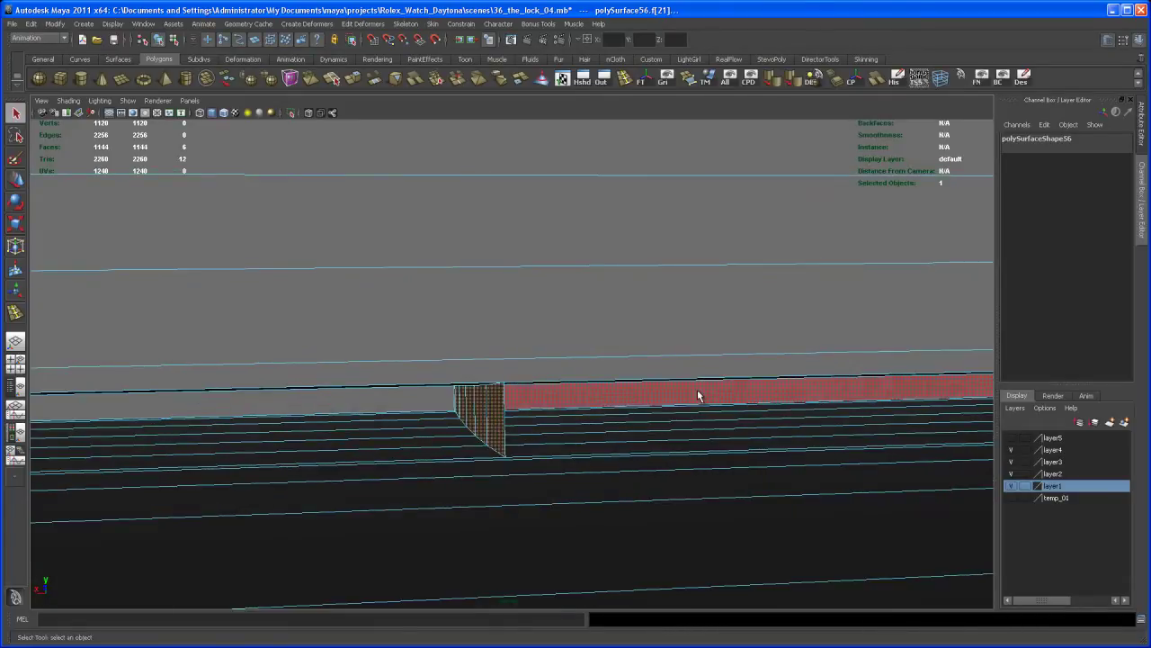
{"action": "key", "text": "Delete"}
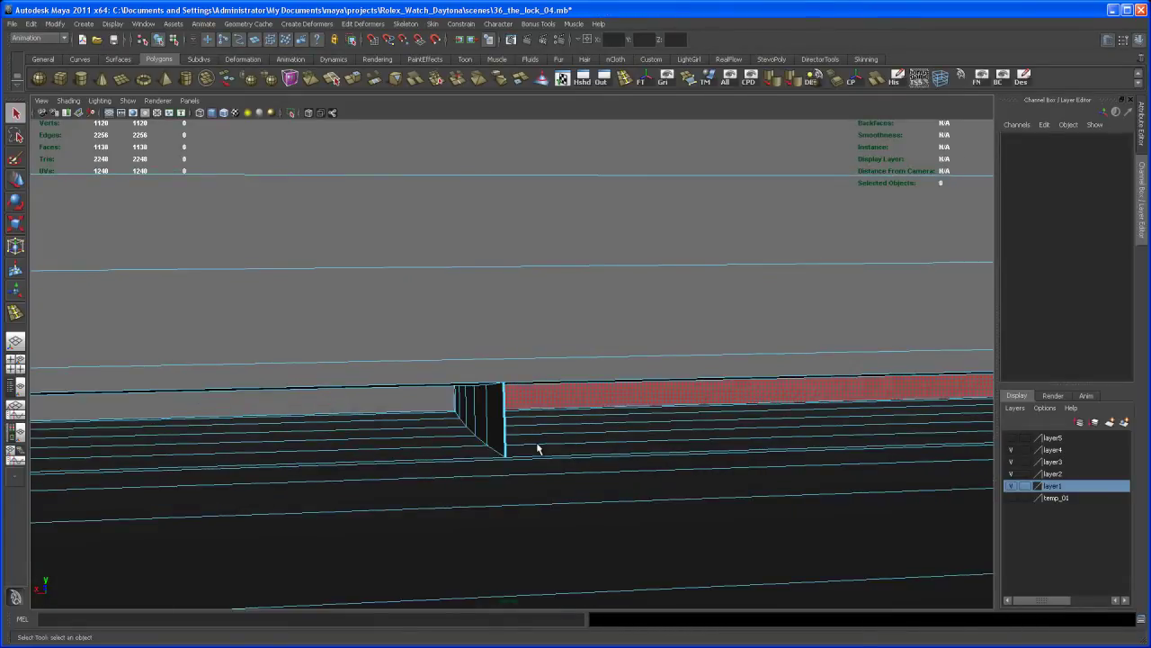
Delete the second row of six internal faces at the same place inside the ledge.
{"action": "left_click_drag", "start_coordinate": [537, 448], "coordinate": [451, 430], "text": "alt"}
{"action": "left_click", "coordinate": [441, 421]}
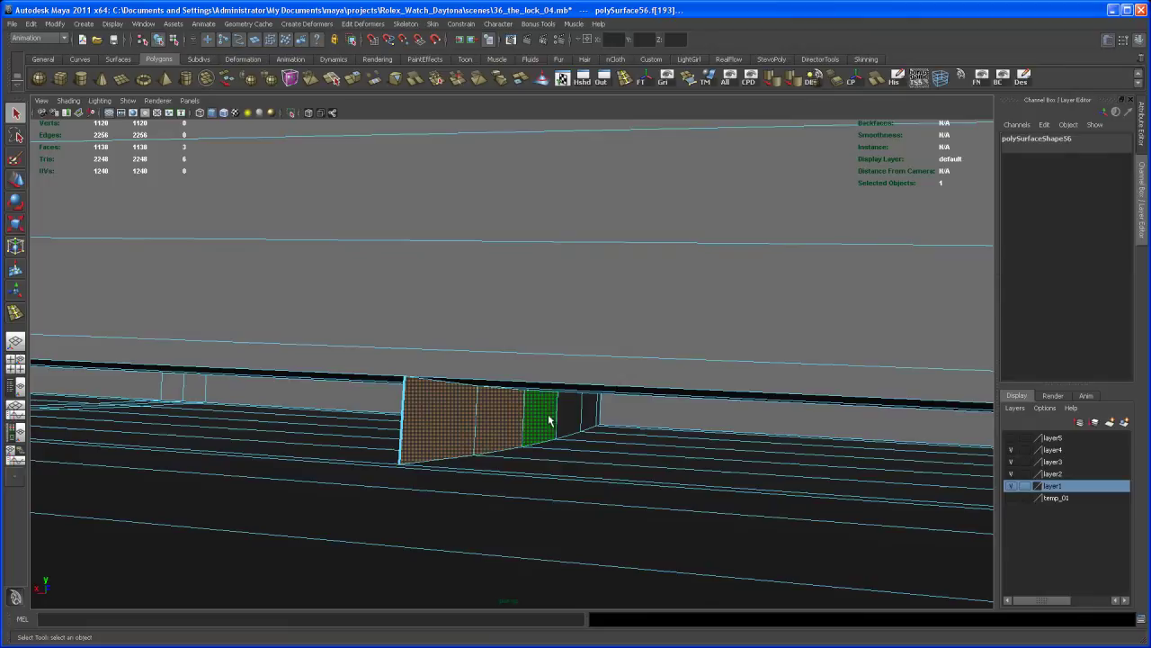
{"action": "left_click", "coordinate": [549, 419], "text": "shift"}
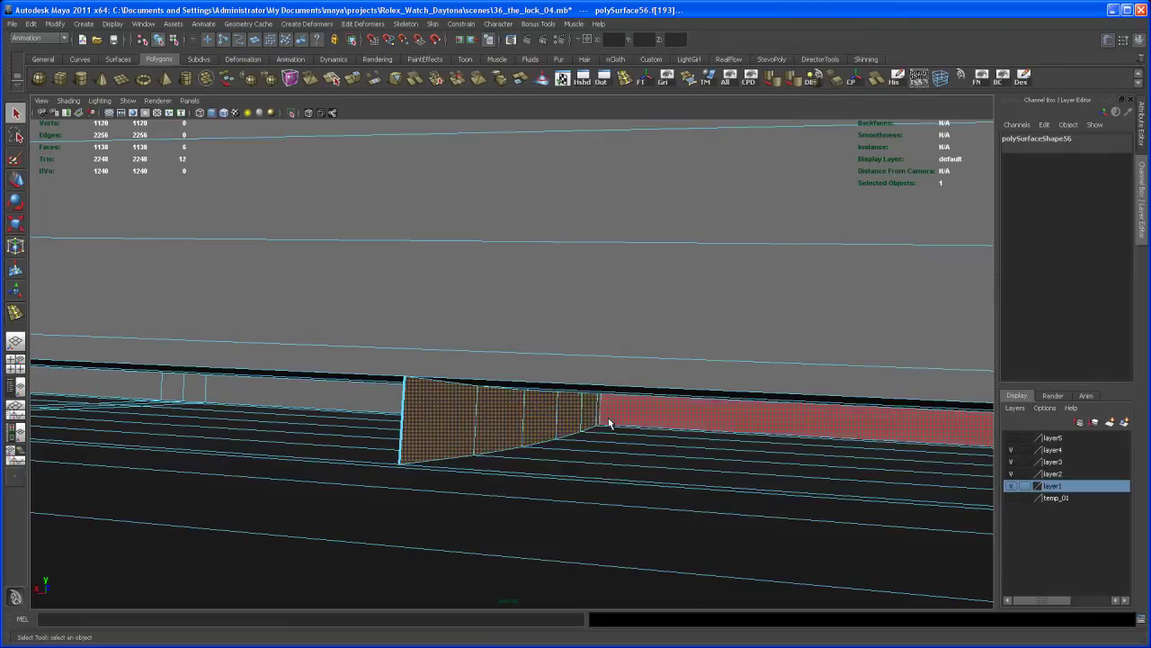
{"action": "key", "text": "Delete"}
Select the single crosswise edge line around the middle of the block's thin ledge and delete it with its vertices.
{"action": "left_click_drag", "start_coordinate": [693, 498], "coordinate": [546, 413], "text": "alt"}
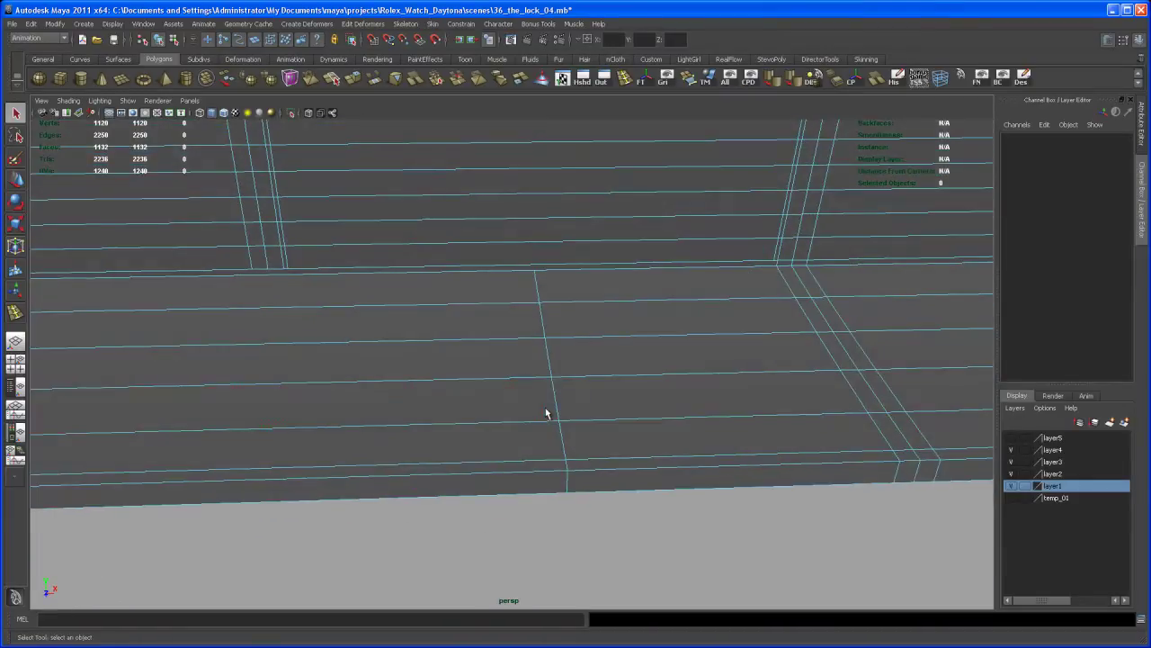
{"action": "right_click_drag", "start_coordinate": [555, 399], "coordinate": [555, 402]}
{"action": "left_click", "coordinate": [555, 403]}
{"action": "left_click_drag", "start_coordinate": [626, 502], "coordinate": [556, 263], "text": "alt"}
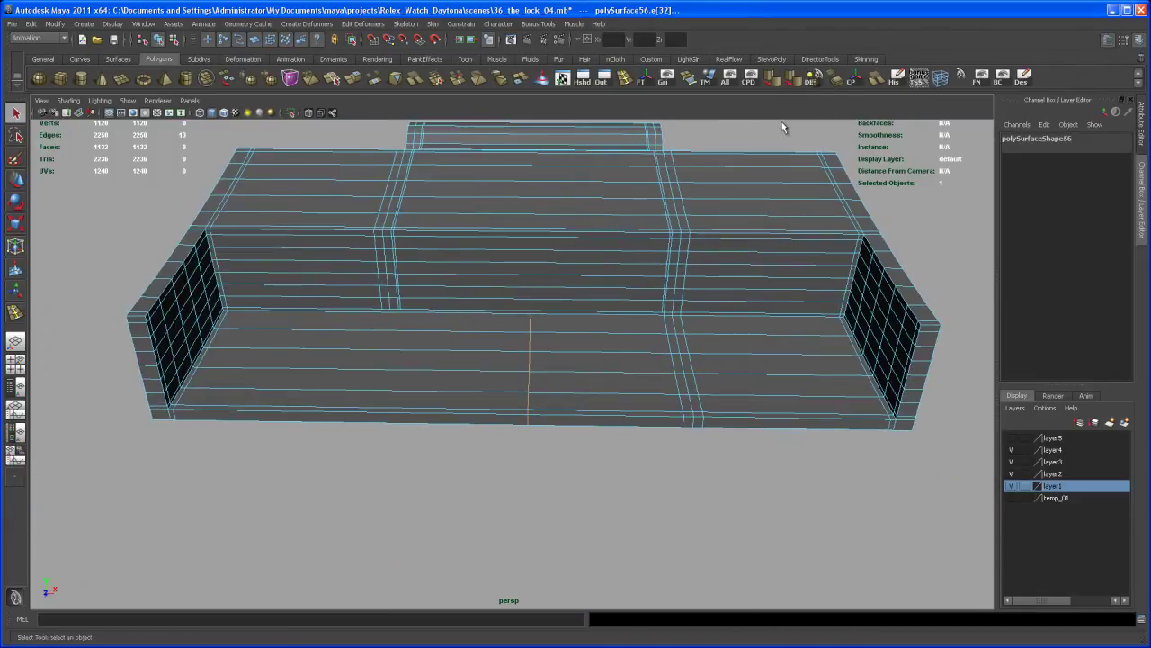
{"action": "left_click", "coordinate": [813, 81]}
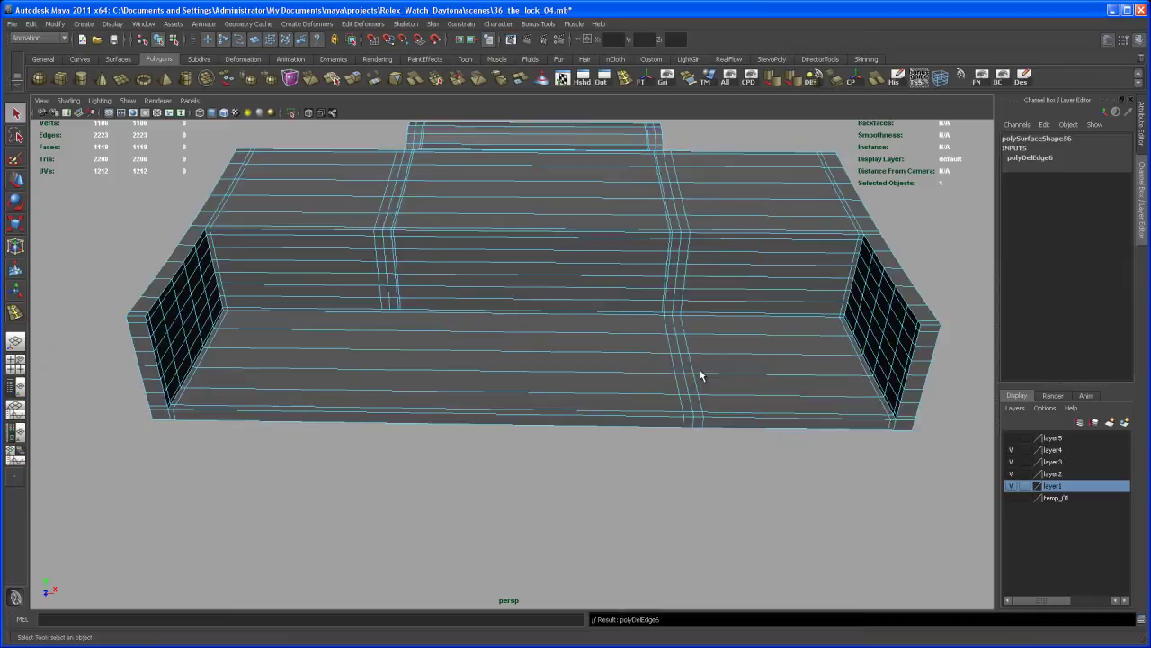
Insert a crosswise edge loop on the ledge at the wall's left edge group and shift it onto the group's outermost edge.
{"action": "left_click_drag", "start_coordinate": [702, 375], "coordinate": [544, 342], "text": "alt"}
{"action": "left_click", "coordinate": [624, 78]}
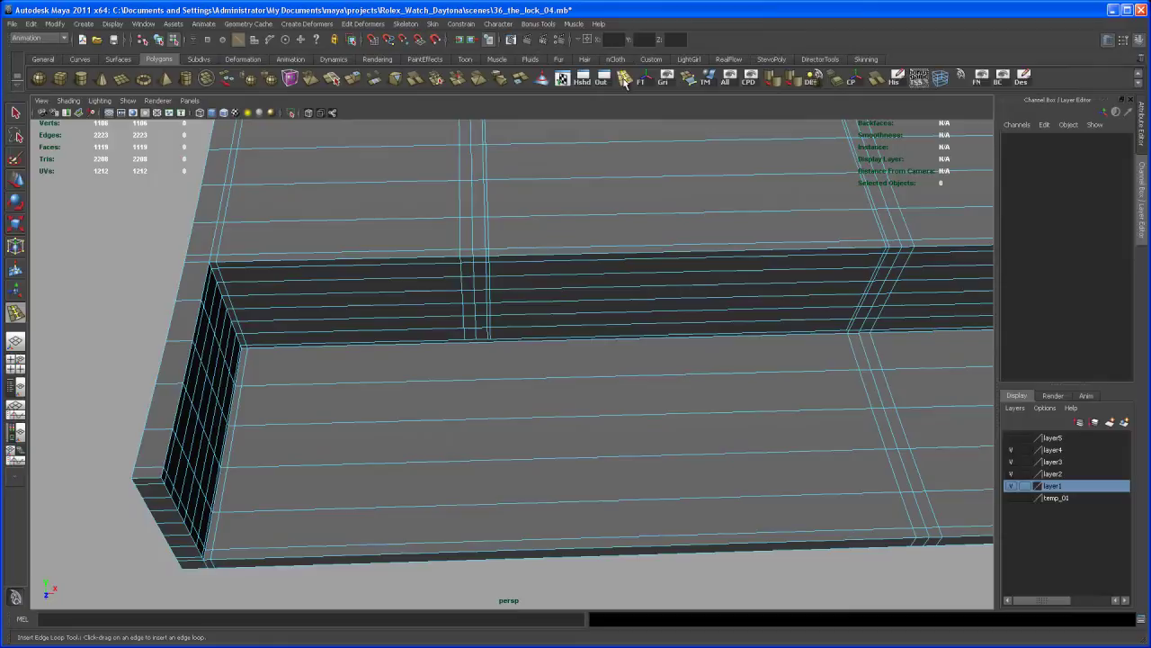
{"action": "middle_click_drag", "start_coordinate": [474, 353], "coordinate": [501, 319], "text": "alt"}
{"action": "left_click_drag", "start_coordinate": [492, 348], "coordinate": [492, 345]}
{"action": "left_click", "coordinate": [493, 347]}
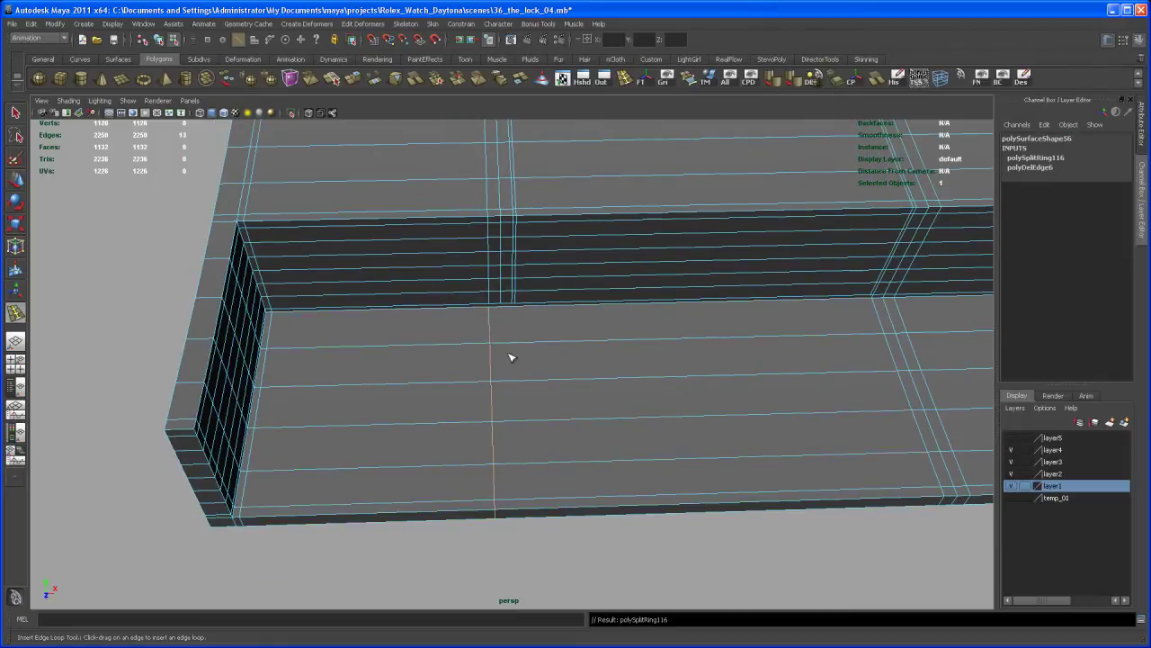
{"action": "key", "text": "w"}
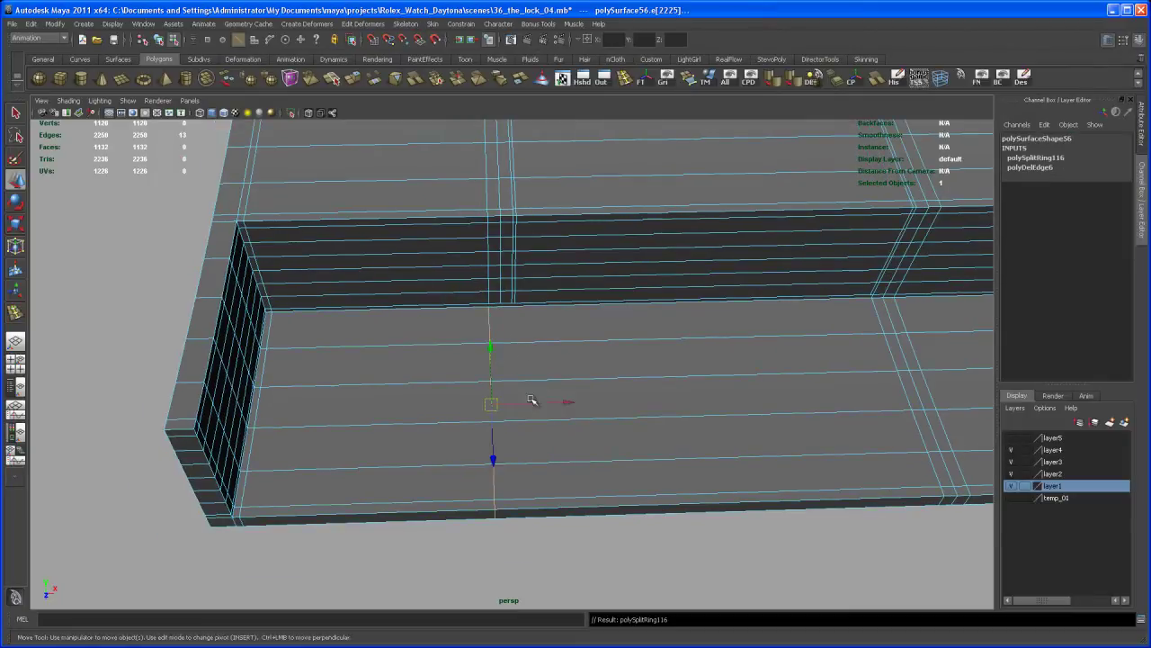
{"action": "left_click_drag", "start_coordinate": [565, 405], "coordinate": [563, 404]}
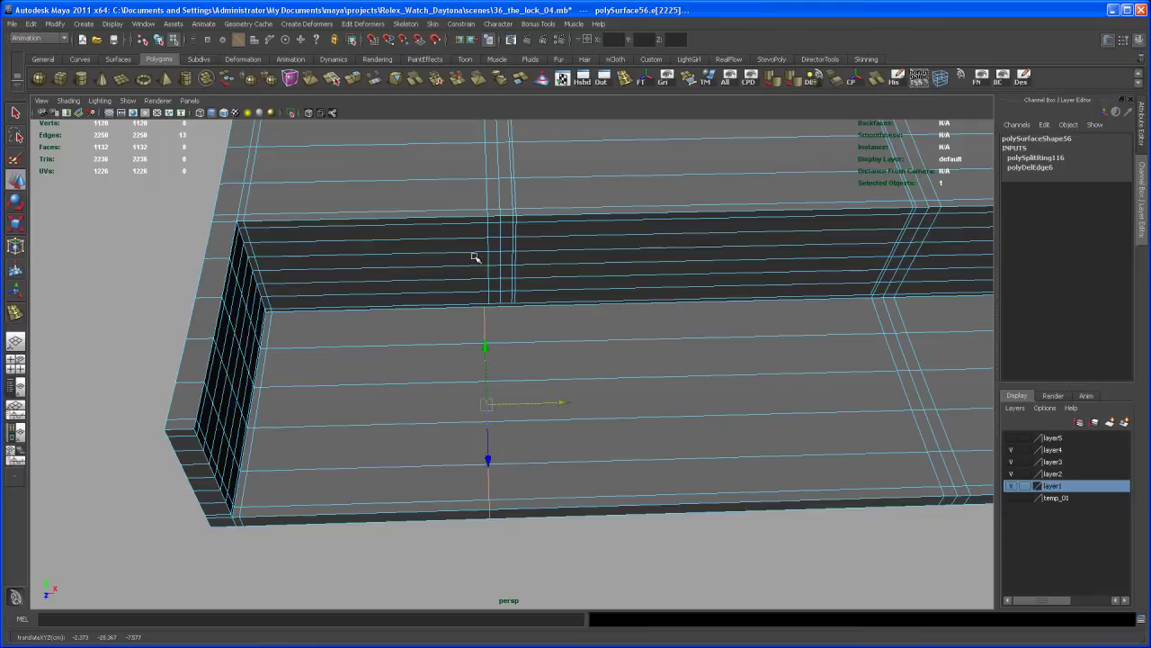
Insert a second crosswise edge loop on the ledge, in line with the second edge of the wall's left edge group.
{"action": "right_click_drag", "start_coordinate": [747, 338], "coordinate": [560, 280], "text": "alt"}
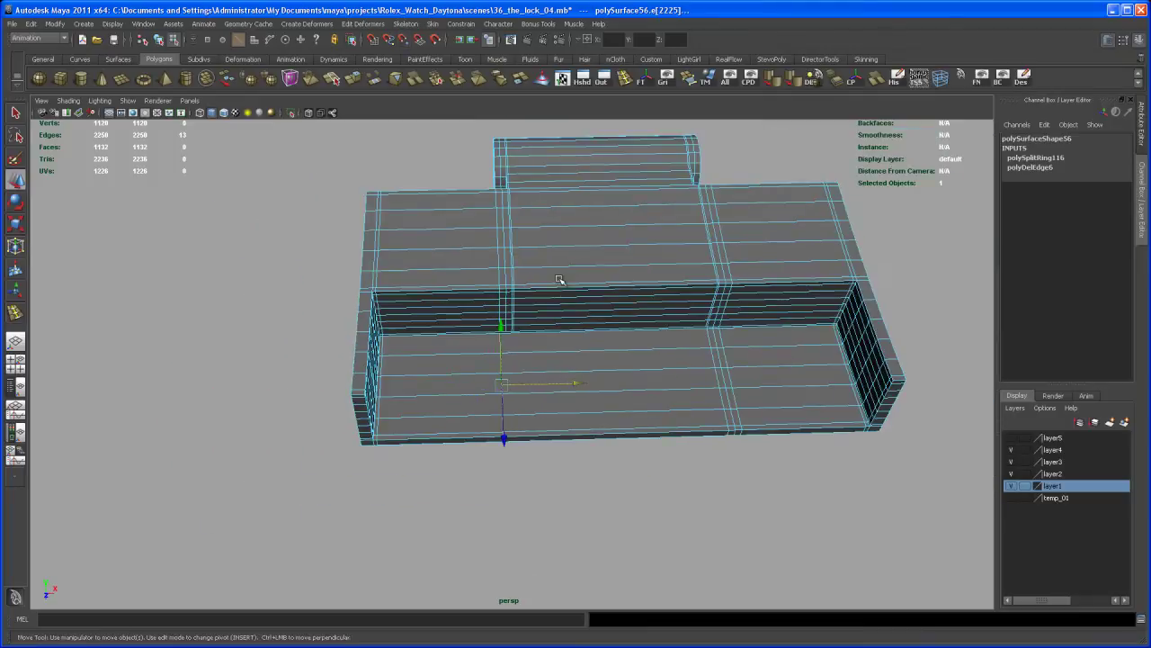
{"action": "left_click_drag", "start_coordinate": [560, 280], "coordinate": [563, 347], "text": "alt"}
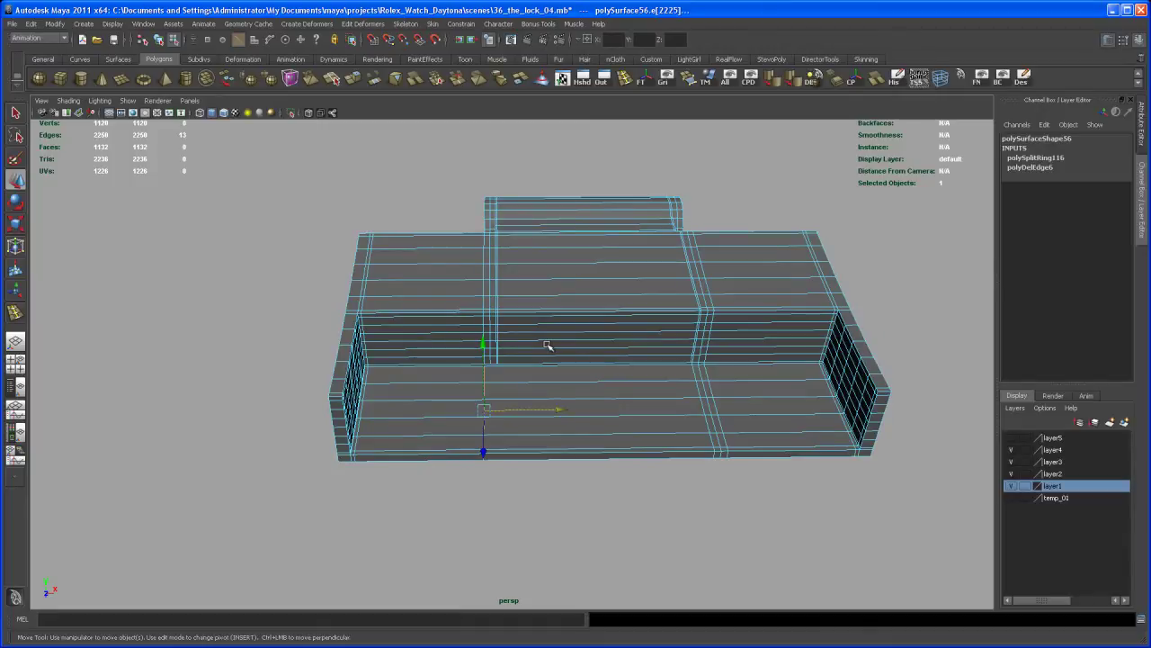
{"action": "right_click_drag", "start_coordinate": [547, 346], "coordinate": [723, 524], "text": "alt"}
{"action": "left_click_drag", "start_coordinate": [722, 525], "coordinate": [647, 427], "text": "alt"}
{"action": "right_click_drag", "start_coordinate": [648, 426], "coordinate": [654, 435], "text": "alt"}
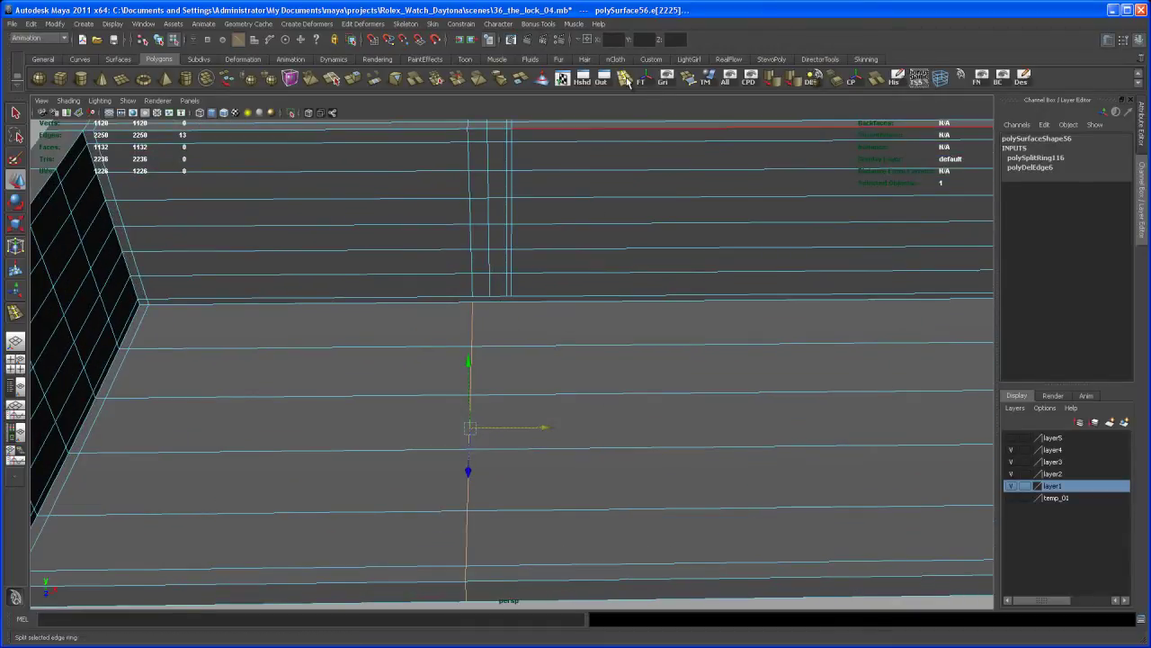
{"action": "left_click", "coordinate": [624, 79]}
{"action": "left_click", "coordinate": [490, 396]}
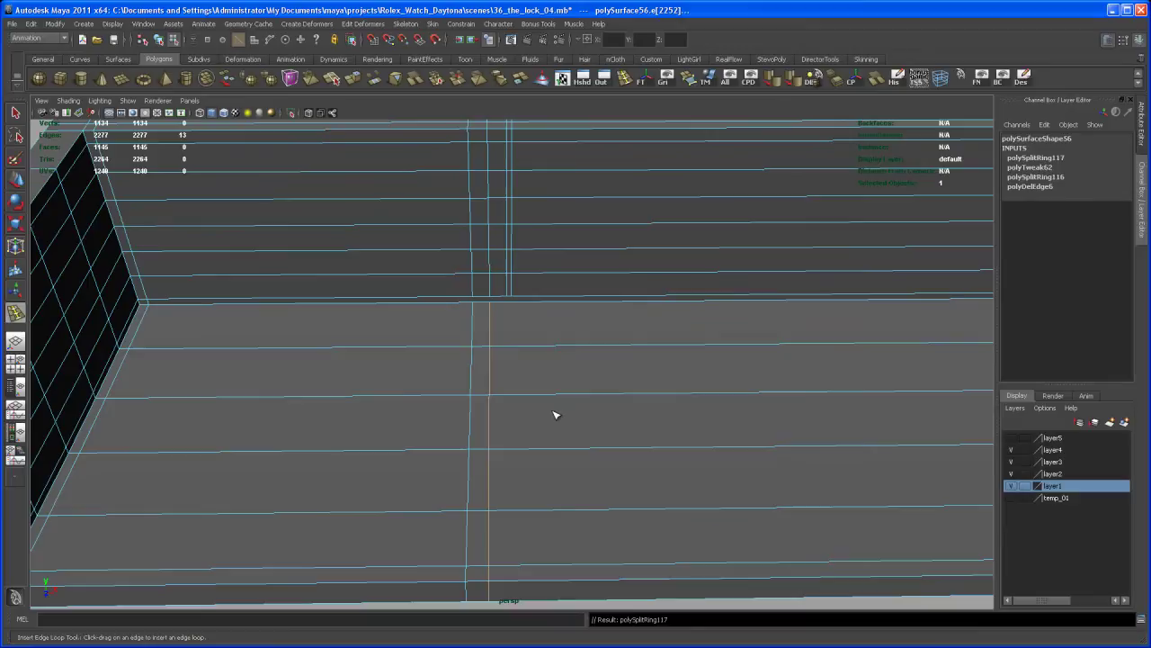
{"action": "key", "text": "w"}
{"action": "left_click", "coordinate": [561, 426]}
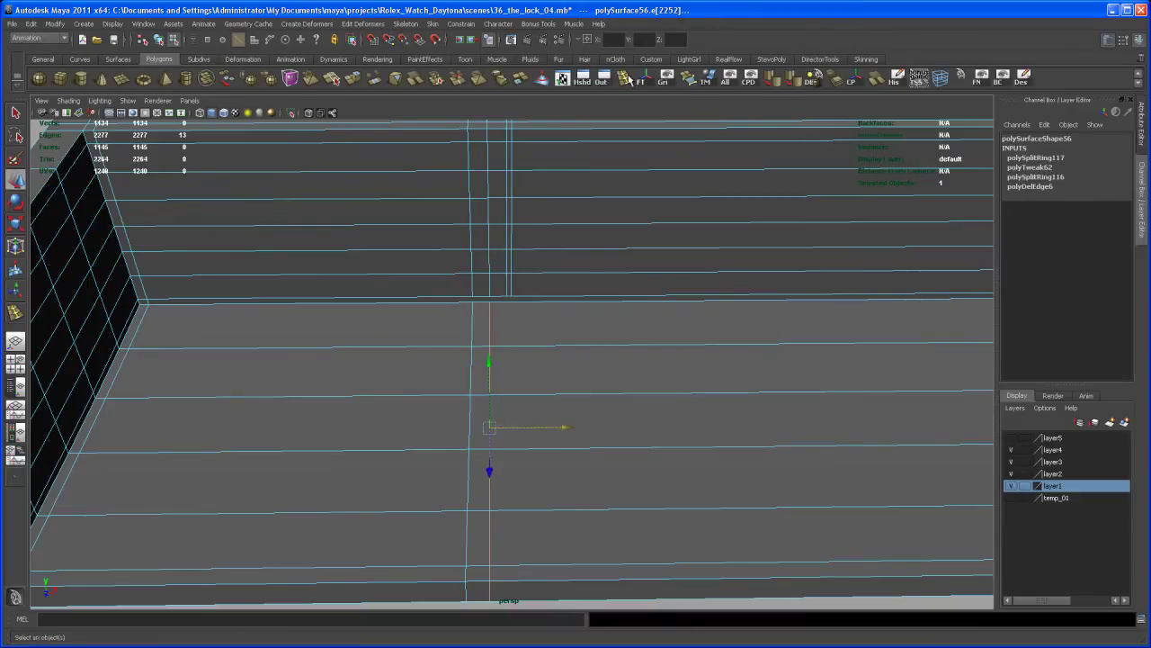
Insert a third crosswise loop on the ledge and snap it sideways to the innermost edge of the wall's left edge group.
{"action": "left_click", "coordinate": [624, 78]}
{"action": "left_click_drag", "start_coordinate": [516, 400], "coordinate": [516, 401]}
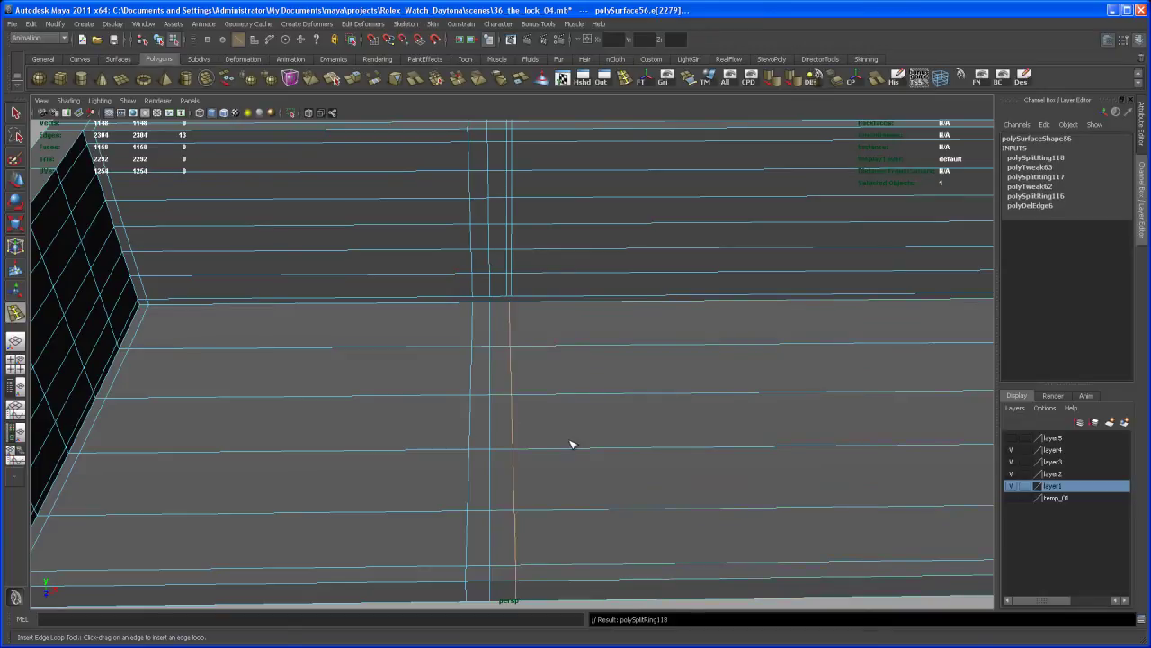
{"action": "key", "text": "e"}
{"action": "key", "text": "w"}
{"action": "left_click", "coordinate": [584, 426]}
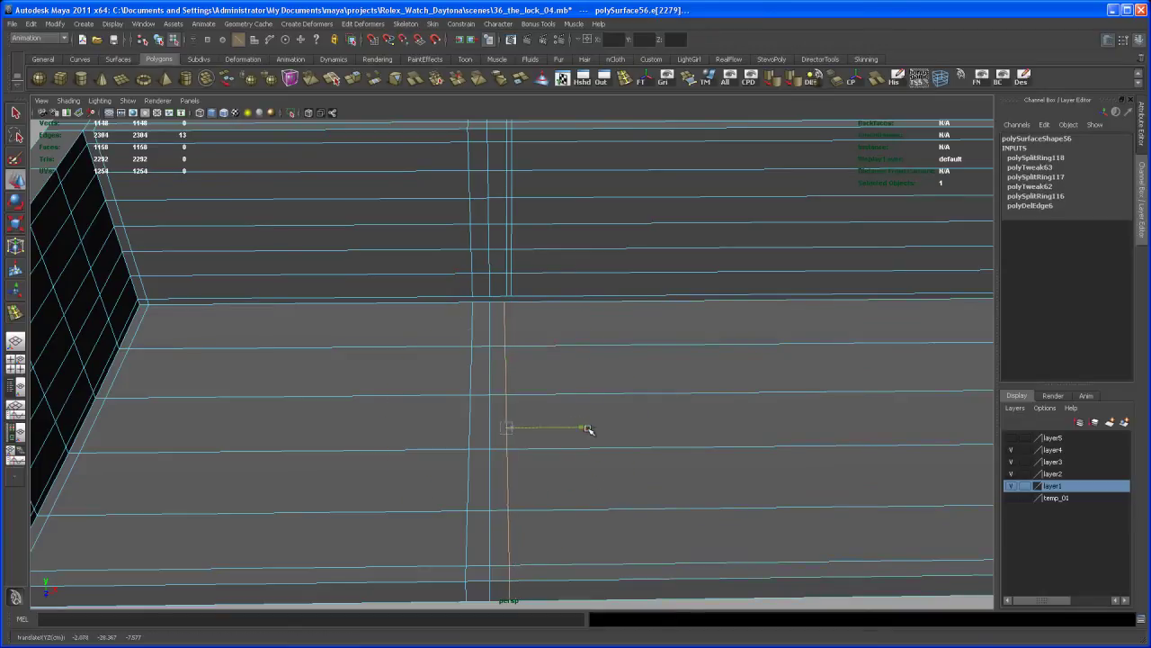
{"action": "middle_click_drag", "start_coordinate": [507, 275], "coordinate": [510, 278]}
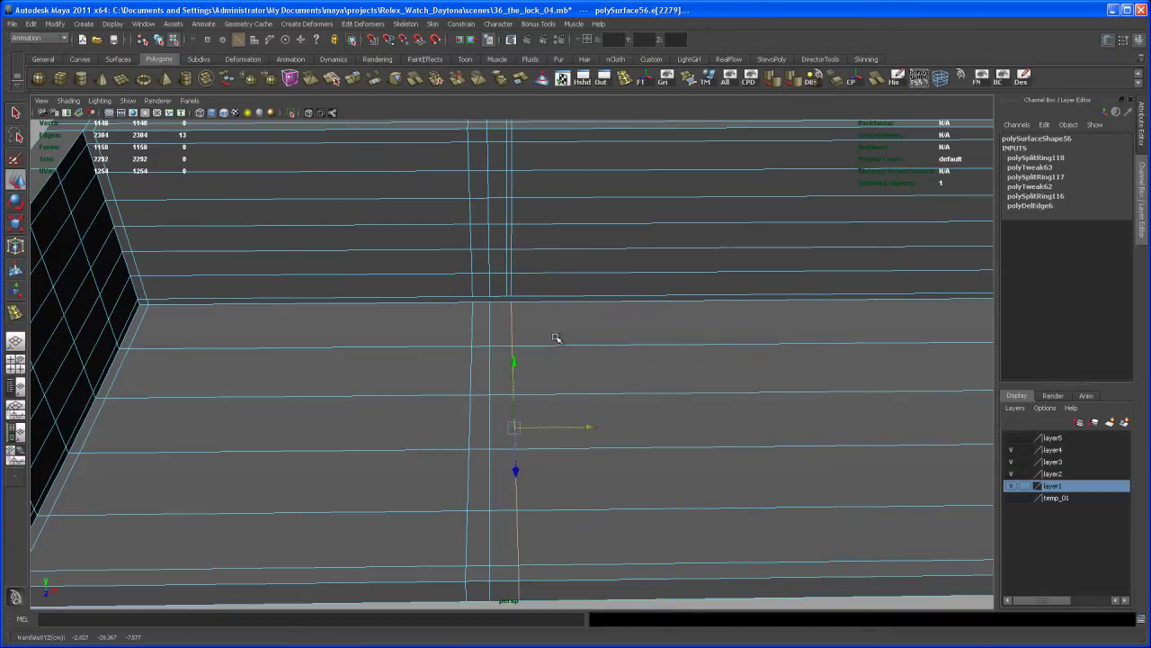
Insert a fourth loop between the ledge's second and third loops and snap it to the remaining edge of the wall's left group.
{"action": "left_click", "coordinate": [625, 79]}
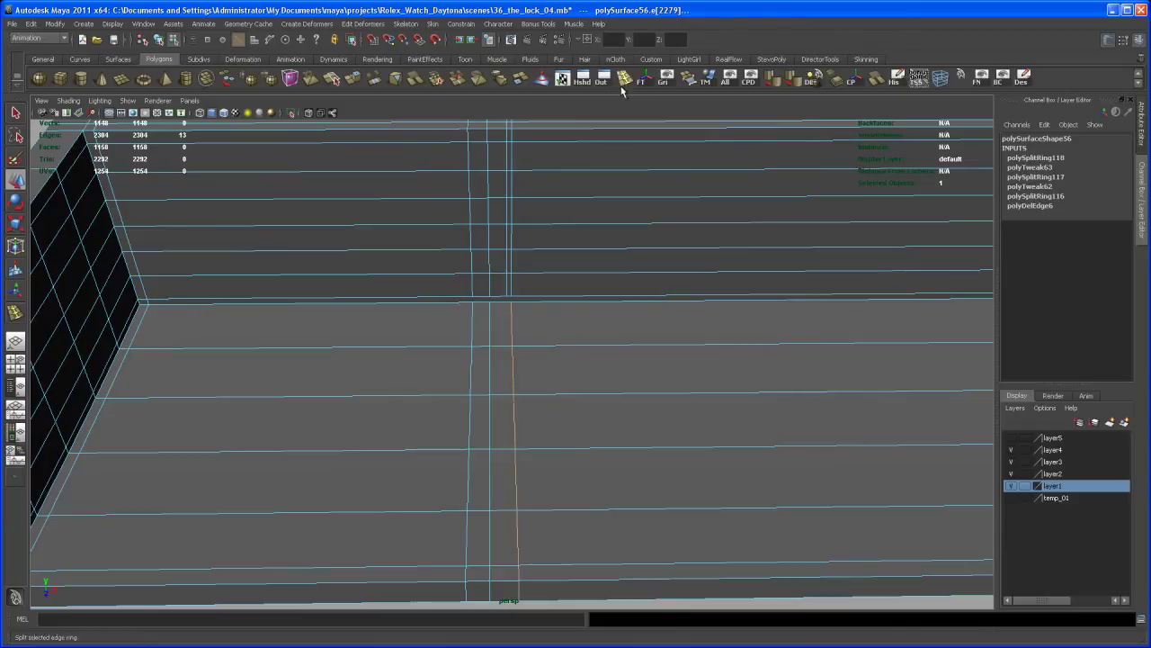
{"action": "left_click", "coordinate": [506, 350]}
{"action": "key", "text": "w"}
{"action": "left_click", "coordinate": [583, 428]}
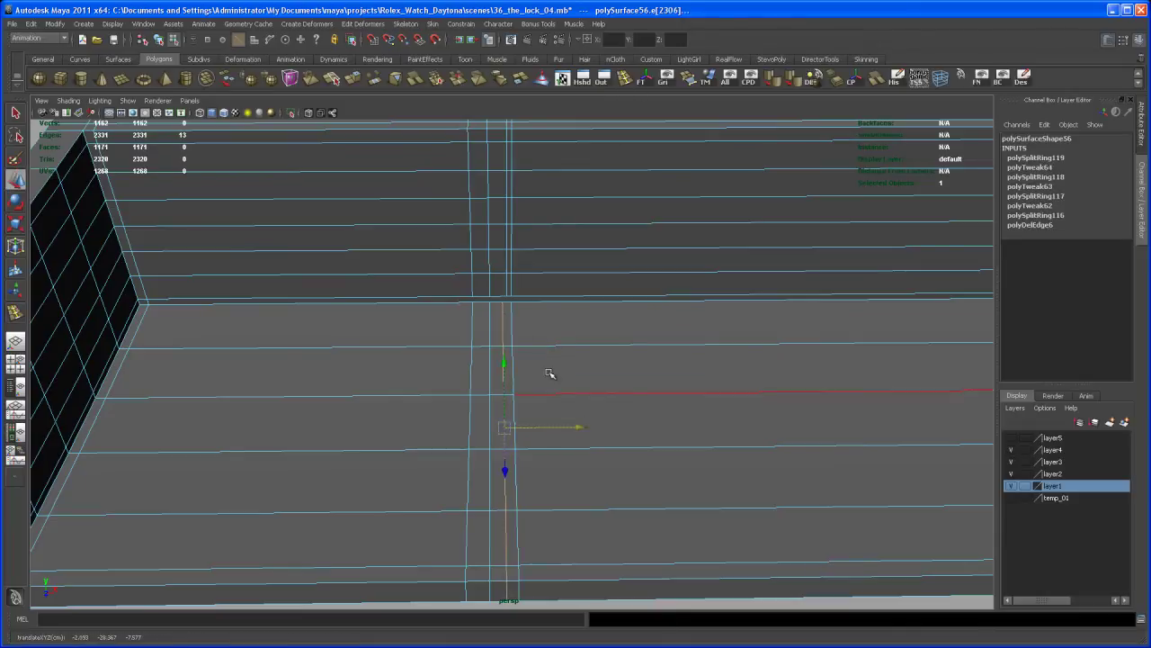
{"action": "middle_click_drag", "start_coordinate": [506, 225], "coordinate": [507, 227]}
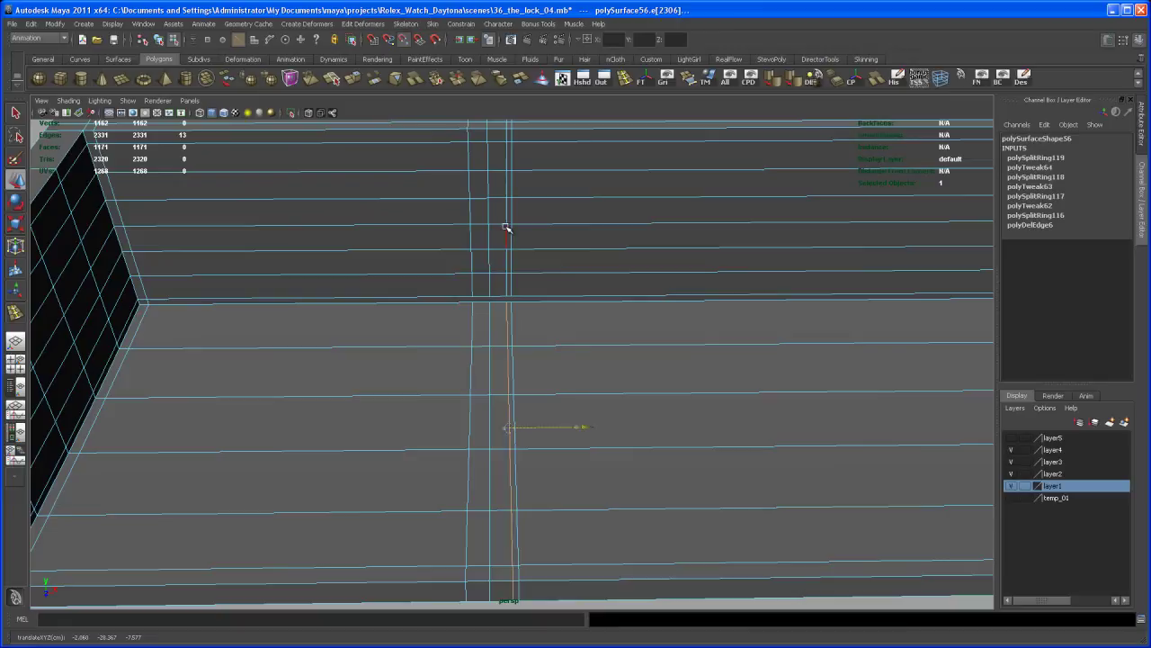
Split the narrow face strip between wall and ledge four times, joining each new ledge loop to its matching wall edge.
{"action": "right_click_drag", "start_coordinate": [578, 344], "coordinate": [565, 352], "text": "alt"}
{"action": "middle_click_drag", "start_coordinate": [566, 352], "coordinate": [567, 401], "text": "alt"}
{"action": "left_click_drag", "start_coordinate": [568, 401], "coordinate": [585, 443], "text": "alt"}
{"action": "right_click_drag", "start_coordinate": [585, 443], "coordinate": [645, 486], "text": "alt"}
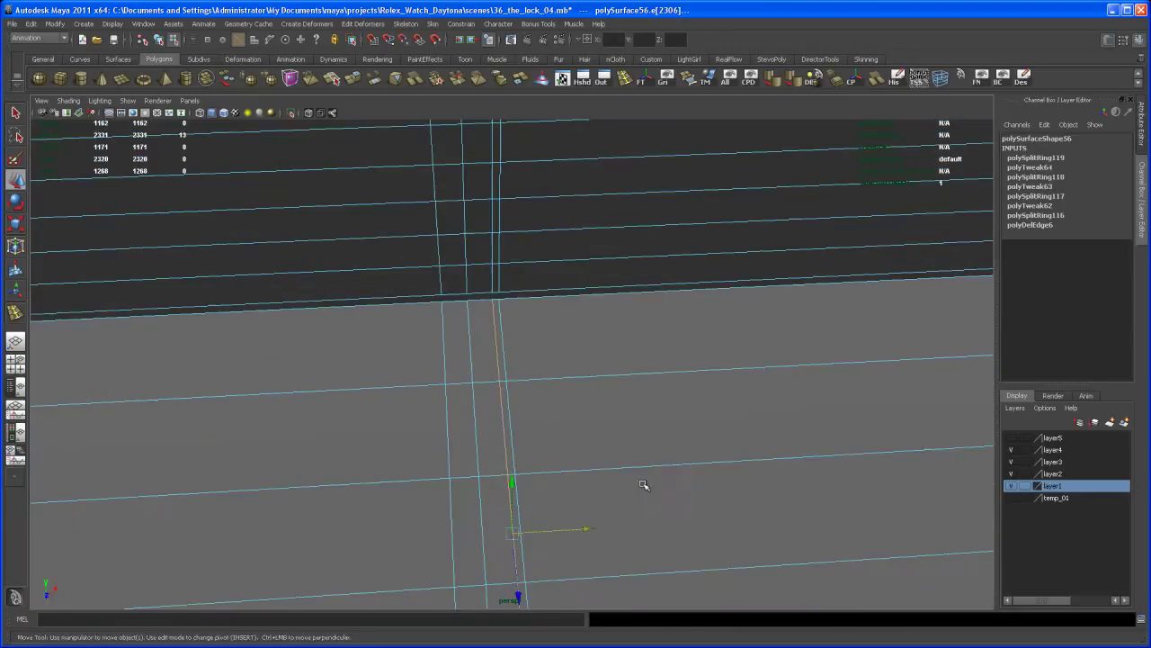
{"action": "middle_click_drag", "start_coordinate": [534, 318], "coordinate": [543, 374], "text": "alt"}
{"action": "left_click", "coordinate": [332, 80]}
{"action": "right_click_drag", "start_coordinate": [387, 180], "coordinate": [538, 342], "text": "alt"}
{"action": "middle_click_drag", "start_coordinate": [539, 342], "coordinate": [569, 342], "text": "alt"}
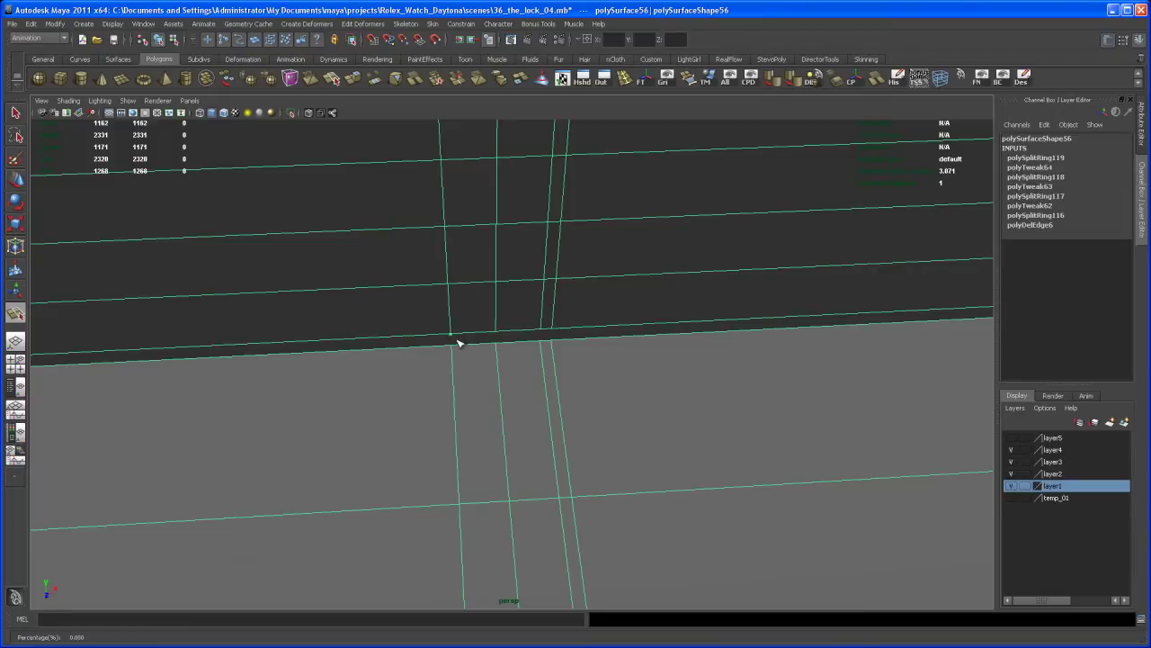
{"action": "key", "text": "Return"}
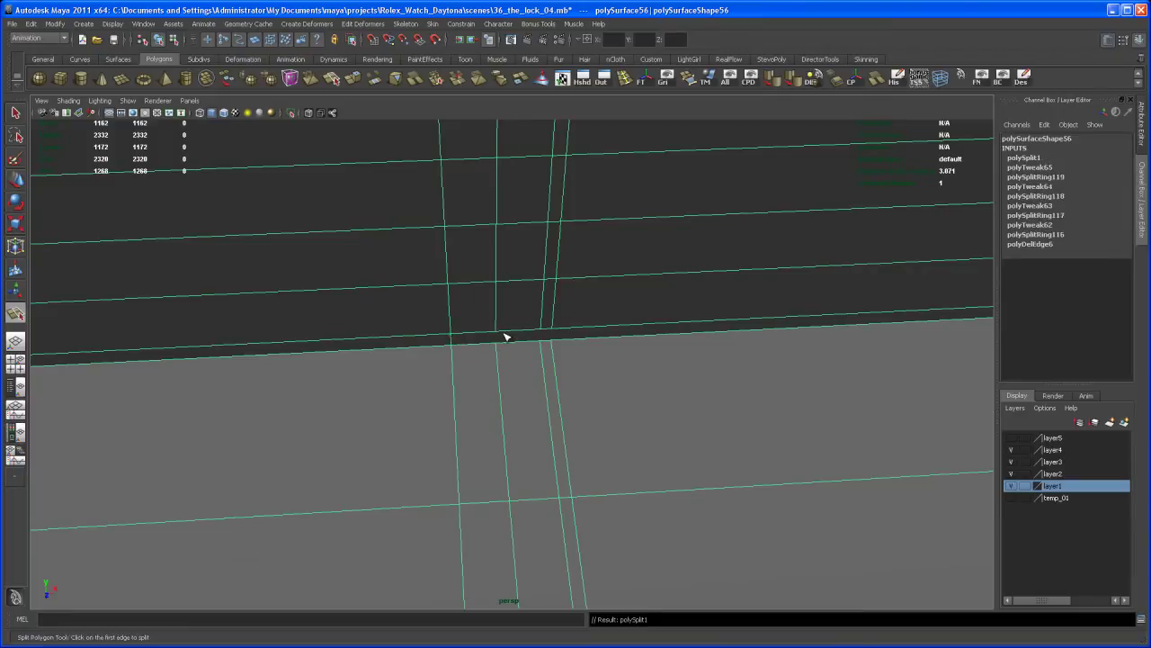
{"action": "key", "text": "Return"}
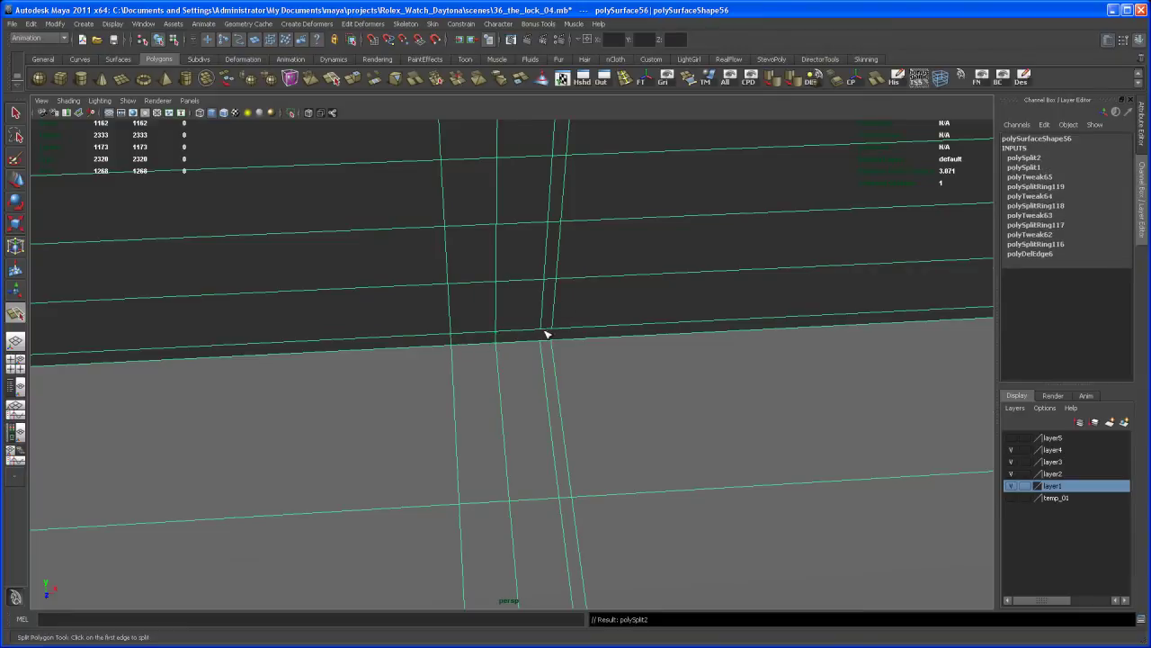
{"action": "key", "text": "Return"}
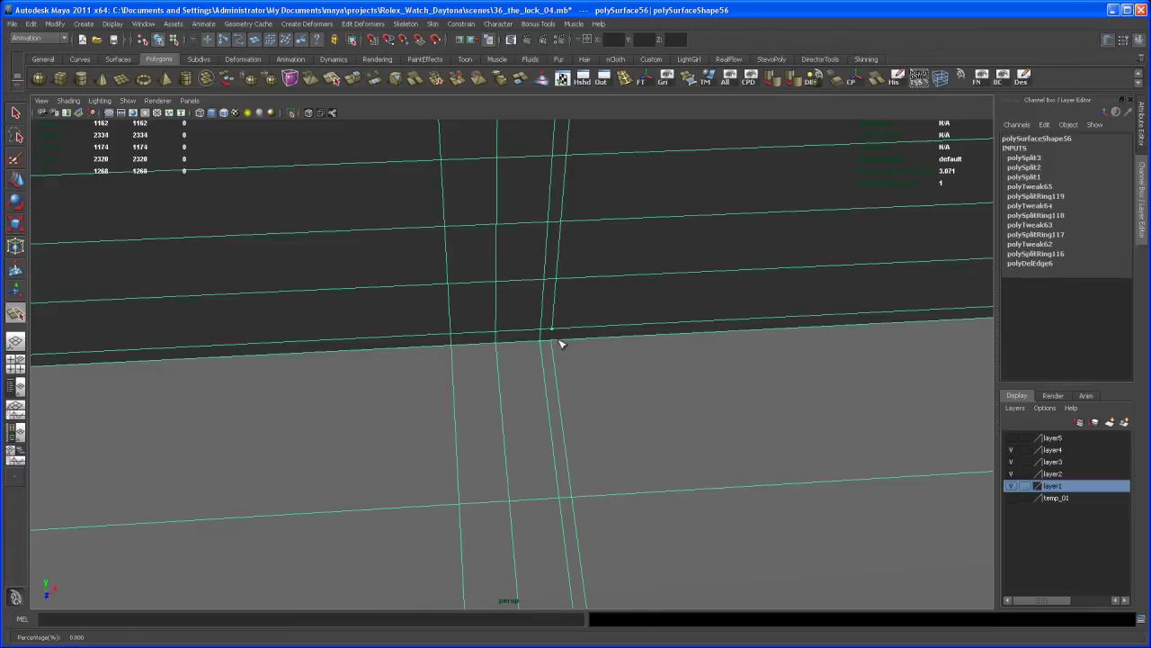
{"action": "key", "text": "w"}
Split the narrow strip on the block's underside four times to connect the same four edge lines across it.
{"action": "right_click_drag", "start_coordinate": [711, 426], "coordinate": [523, 382], "text": "alt"}
{"action": "middle_click_drag", "start_coordinate": [517, 381], "coordinate": [512, 335], "text": "alt"}
{"action": "left_click_drag", "start_coordinate": [512, 334], "coordinate": [555, 378], "text": "alt"}
{"action": "right_click_drag", "start_coordinate": [555, 378], "coordinate": [581, 442], "text": "alt"}
{"action": "middle_click_drag", "start_coordinate": [561, 363], "coordinate": [576, 395], "text": "alt"}
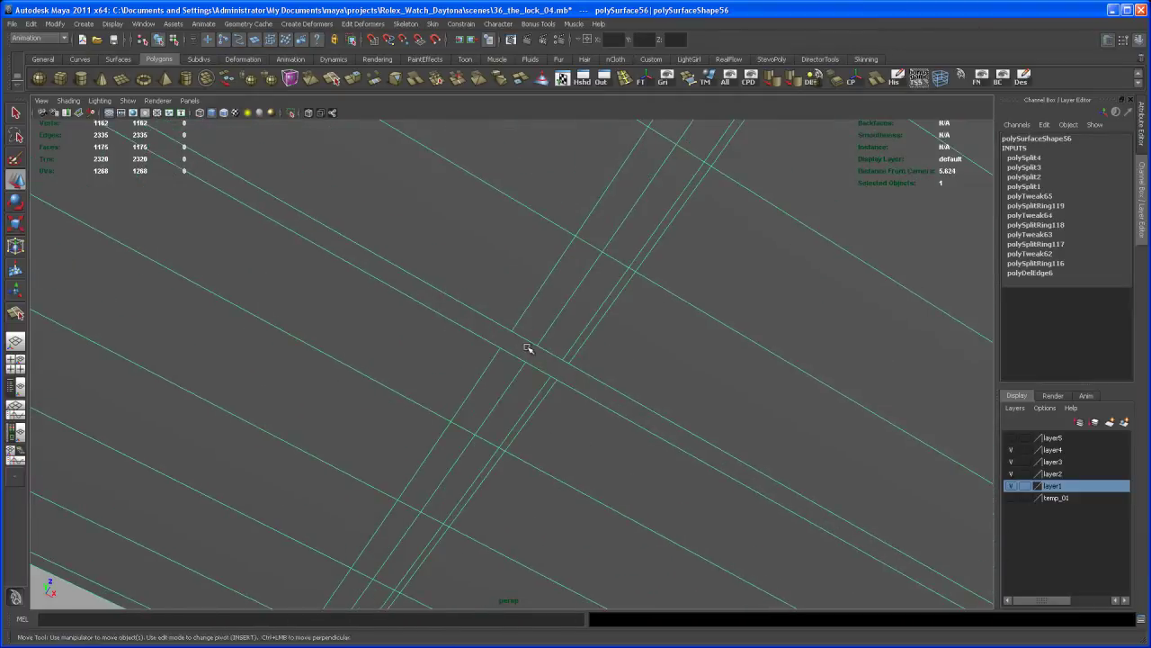
{"action": "key", "text": "y"}
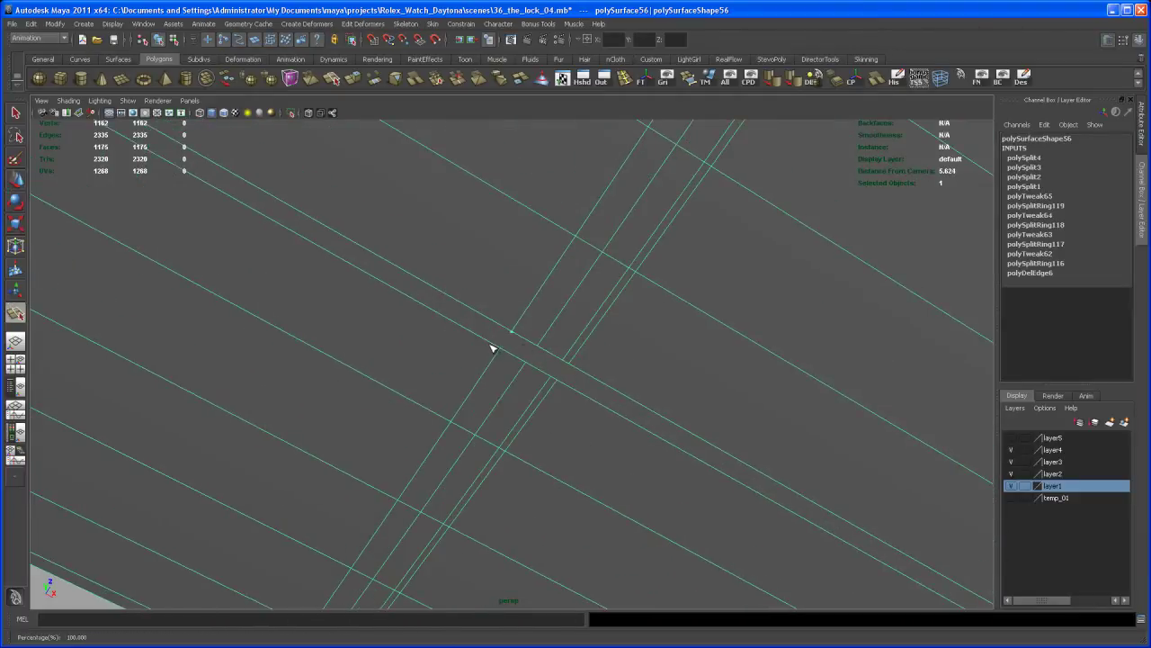
{"action": "key", "text": "Return"}
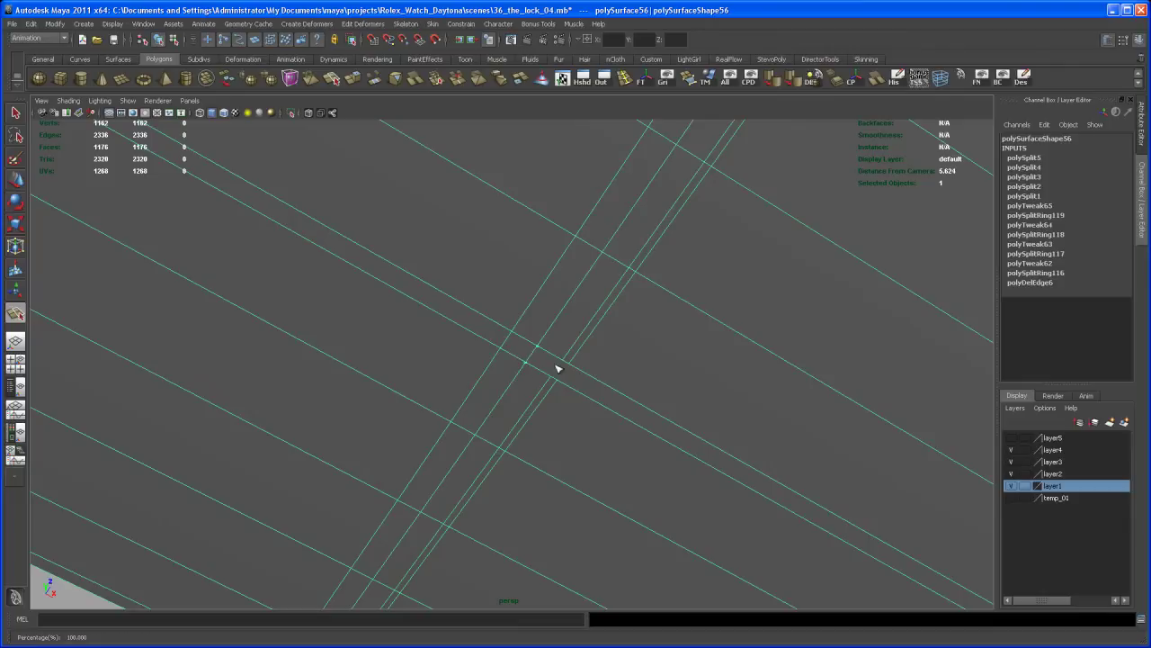
{"action": "key", "text": "Return"}
{"action": "key", "text": "Return"}
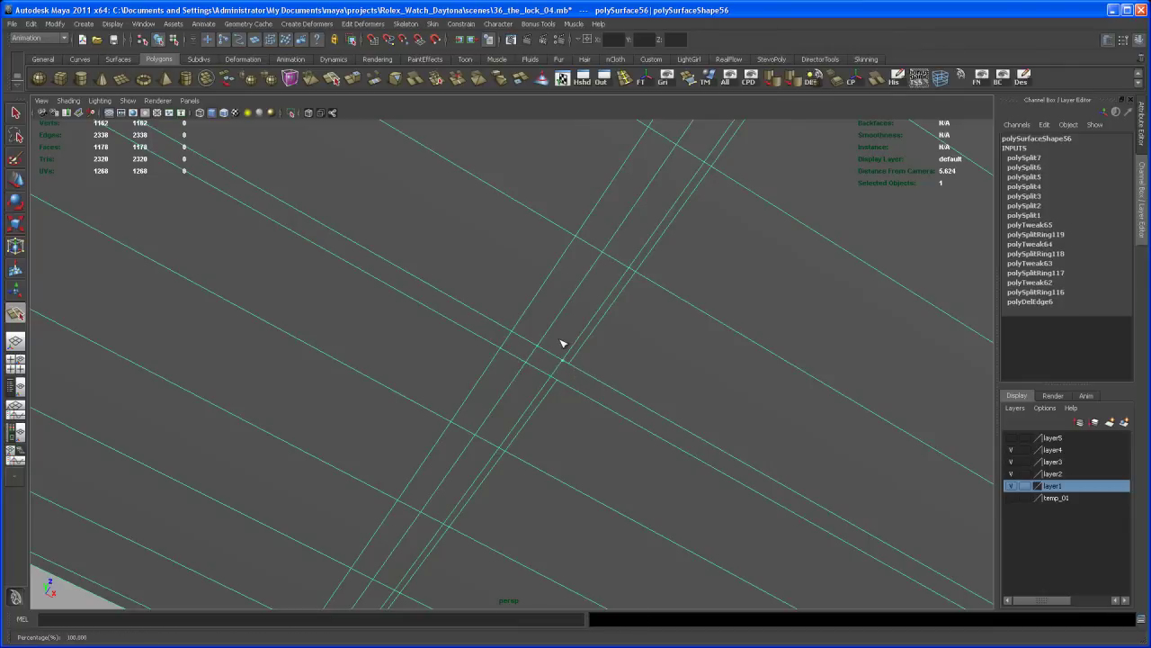
{"action": "key", "text": "w"}
{"action": "key", "text": "y"}
{"action": "key", "text": "Return"}
{"action": "key", "text": "w"}
Try to split the edge ring through the middle of the block from its upper front edge, and undo the split.
{"action": "left_click_drag", "start_coordinate": [664, 297], "coordinate": [687, 282], "text": "alt"}
{"action": "scroll", "coordinate": [686, 331], "scroll_direction": "down", "scroll_amount": 5}
{"action": "left_click_drag", "start_coordinate": [687, 334], "coordinate": [577, 433], "text": "alt"}
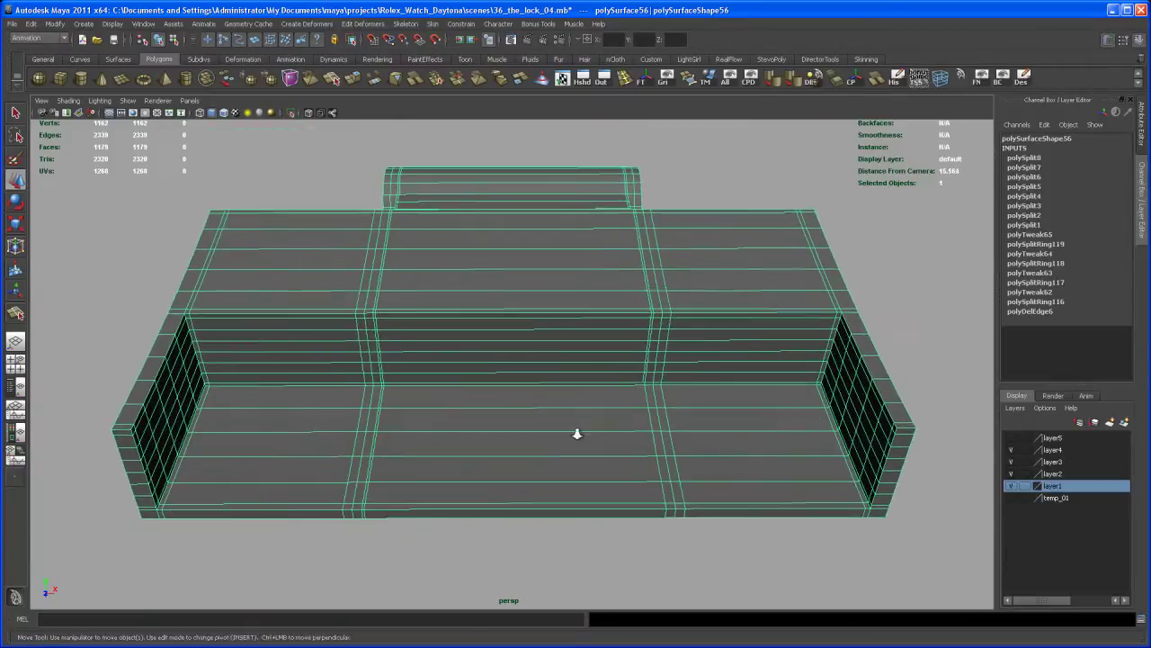
{"action": "right_click_drag", "start_coordinate": [577, 434], "coordinate": [586, 448], "text": "alt"}
{"action": "middle_click_drag", "start_coordinate": [586, 448], "coordinate": [599, 457], "text": "alt"}
{"action": "left_click_drag", "start_coordinate": [599, 457], "coordinate": [578, 457], "text": "alt"}
{"action": "right_click_drag", "start_coordinate": [578, 457], "coordinate": [625, 452], "text": "alt"}
{"action": "mouse_move", "coordinate": [626, 452]}
{"action": "middle_mouse_down", "text": "alt"}
{"action": "mouse_move", "coordinate": [600, 447]}
{"action": "mouse_move", "coordinate": [610, 442]}
{"action": "middle_mouse_up", "text": "alt"}
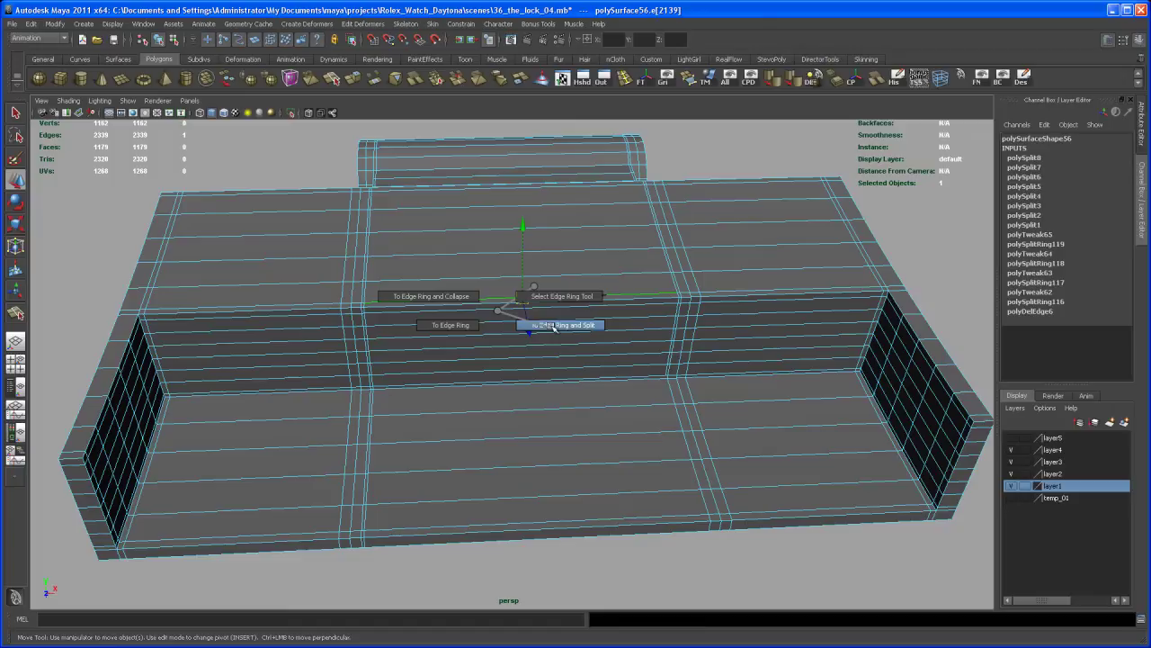
{"action": "right_click_drag", "start_coordinate": [555, 325], "coordinate": [557, 326], "text": "ctrl"}
{"action": "mouse_move", "coordinate": [612, 373]}
{"action": "left_mouse_down", "text": "alt"}
{"action": "mouse_move", "coordinate": [599, 360]}
{"action": "mouse_move", "coordinate": [606, 282]}
{"action": "mouse_move", "coordinate": [604, 368]}
{"action": "left_mouse_up", "text": "alt"}
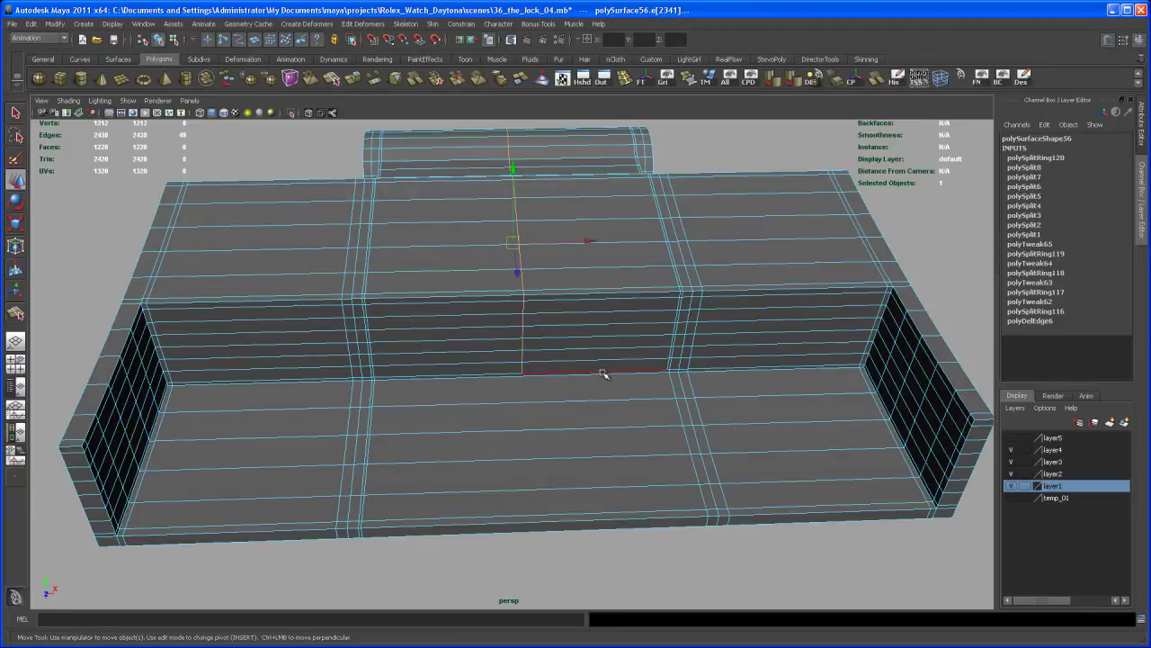
{"action": "key", "text": "ctrl+z"}
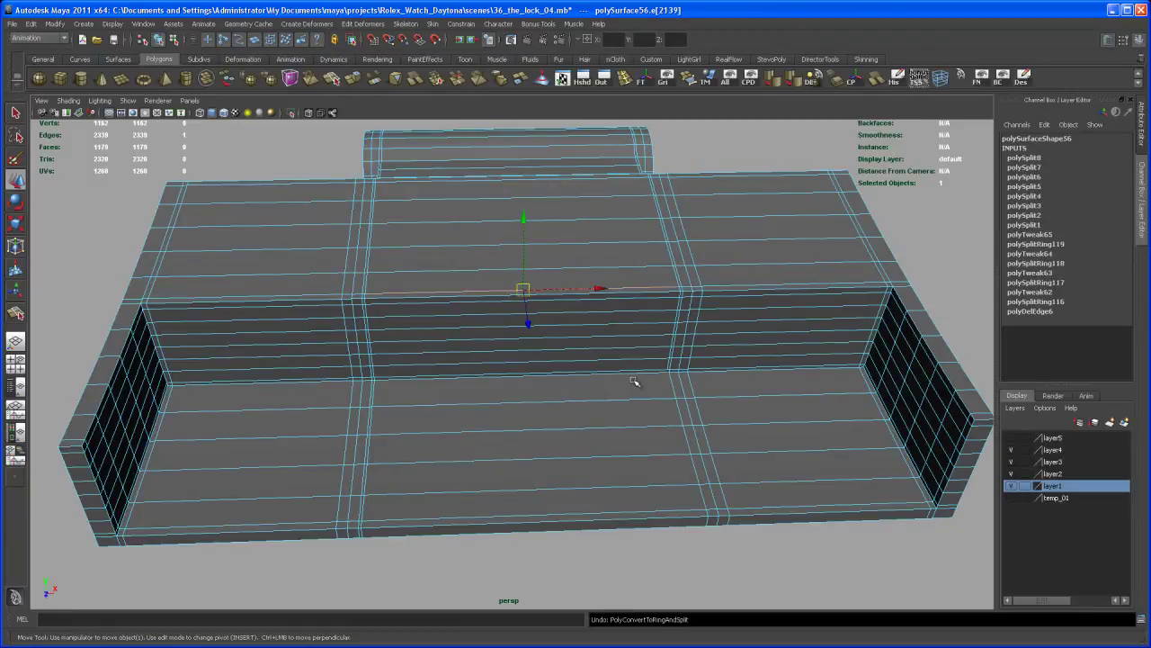
Insert a crosswise edge loop on the ledge beside its right edge group and snap it to the wall group's innermost edge.
{"action": "left_click_drag", "start_coordinate": [634, 382], "coordinate": [609, 397], "text": "alt"}
{"action": "middle_click_drag", "start_coordinate": [576, 383], "coordinate": [476, 338], "text": "alt"}
{"action": "right_click_drag", "start_coordinate": [476, 339], "coordinate": [614, 378], "text": "alt"}
{"action": "middle_click_drag", "start_coordinate": [615, 378], "coordinate": [591, 302], "text": "alt"}
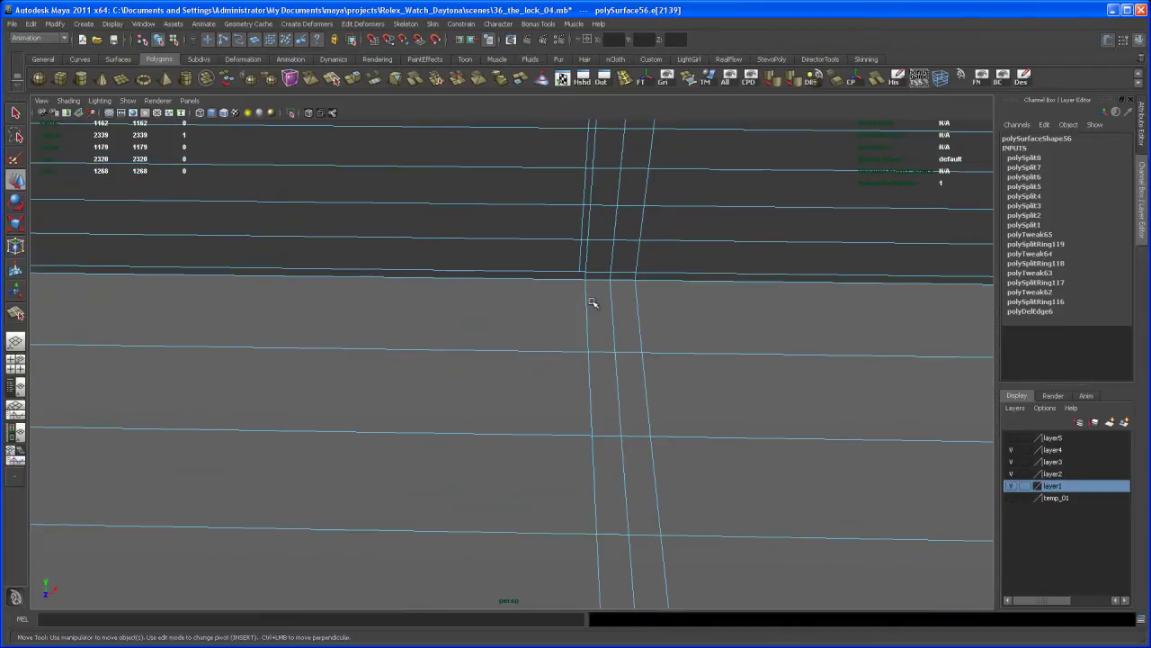
{"action": "left_click", "coordinate": [624, 80]}
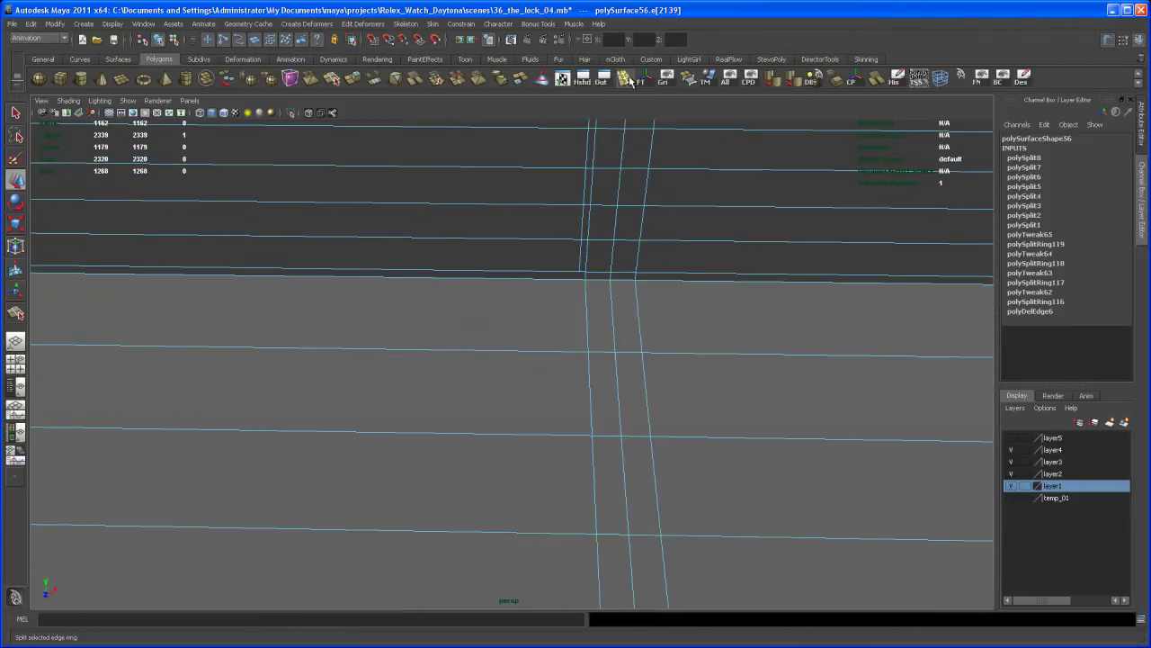
{"action": "left_click", "coordinate": [580, 357]}
{"action": "key", "text": "q"}
{"action": "left_click_drag", "start_coordinate": [647, 432], "coordinate": [605, 400], "text": "alt"}
{"action": "key", "text": "w"}
{"action": "key", "text": "f"}
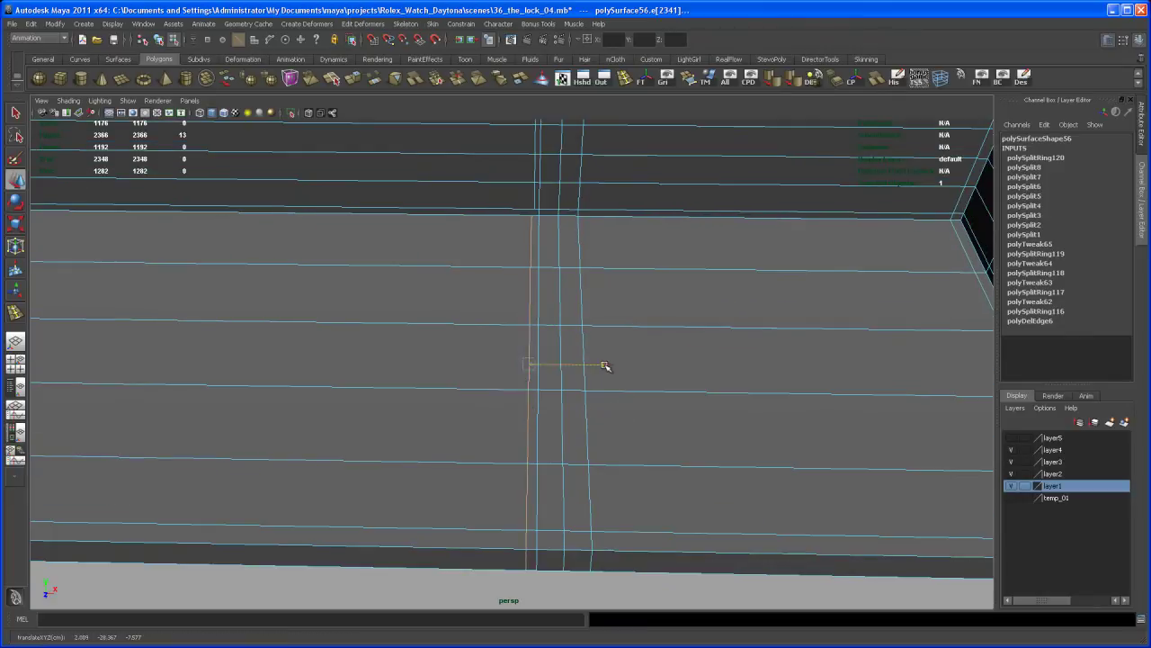
{"action": "left_click_drag", "start_coordinate": [534, 182], "coordinate": [537, 206]}
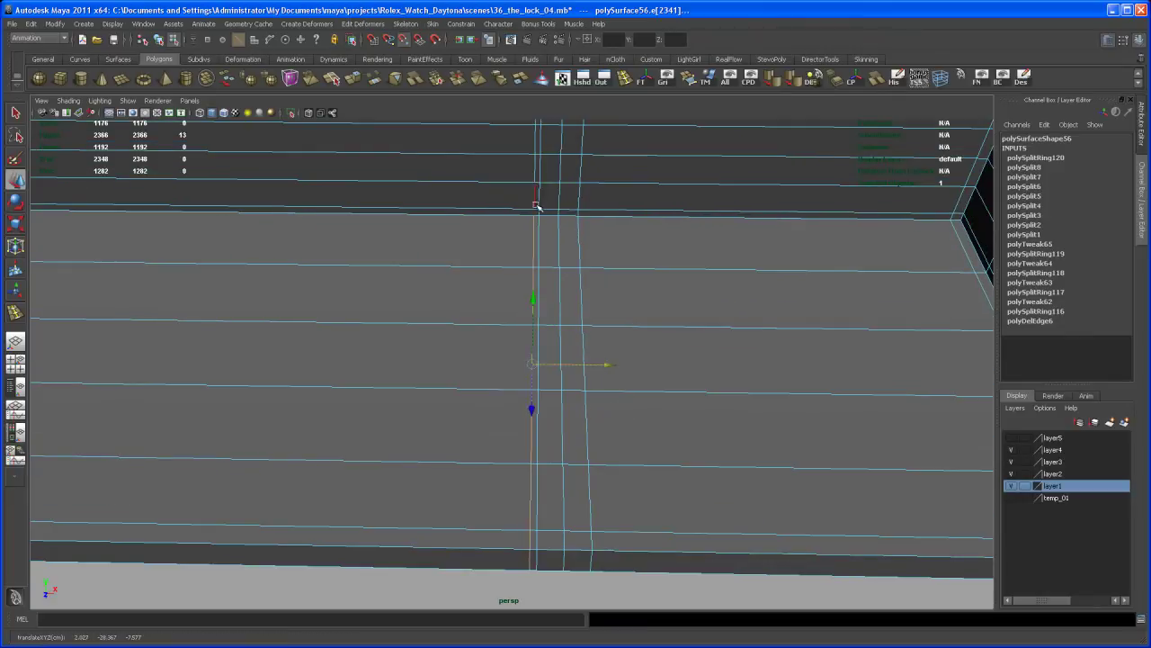
Split the narrow strip between wall and ledge to join the new right-hand loop to the wall's innermost edge.
{"action": "middle_click_drag", "start_coordinate": [552, 267], "coordinate": [585, 382], "text": "alt"}
{"action": "right_click_drag", "start_coordinate": [584, 382], "coordinate": [617, 387], "text": "alt"}
{"action": "middle_click_drag", "start_coordinate": [617, 388], "coordinate": [563, 403], "text": "alt"}
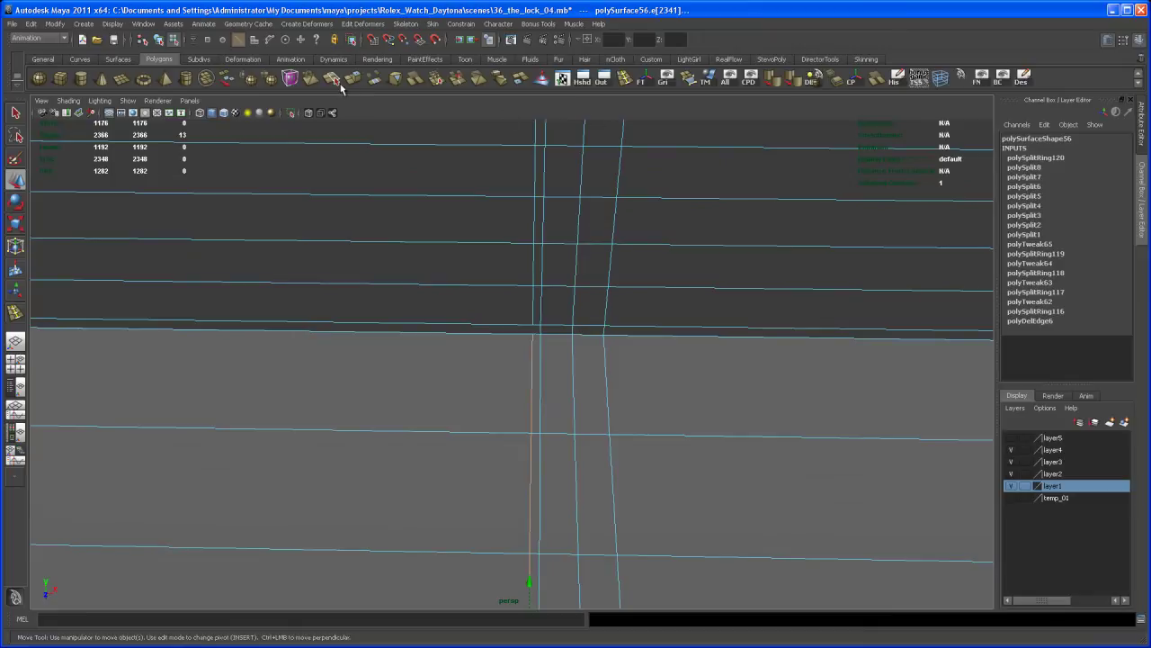
{"action": "left_click", "coordinate": [336, 80]}
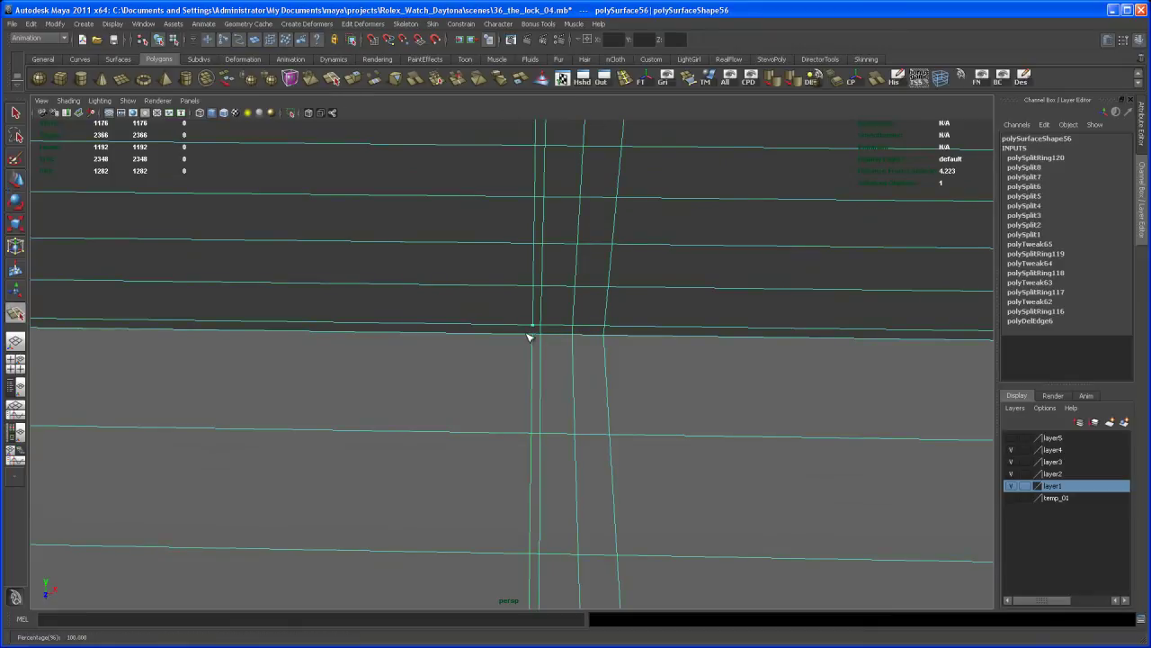
{"action": "left_click", "coordinate": [545, 336]}
{"action": "key", "text": "w"}
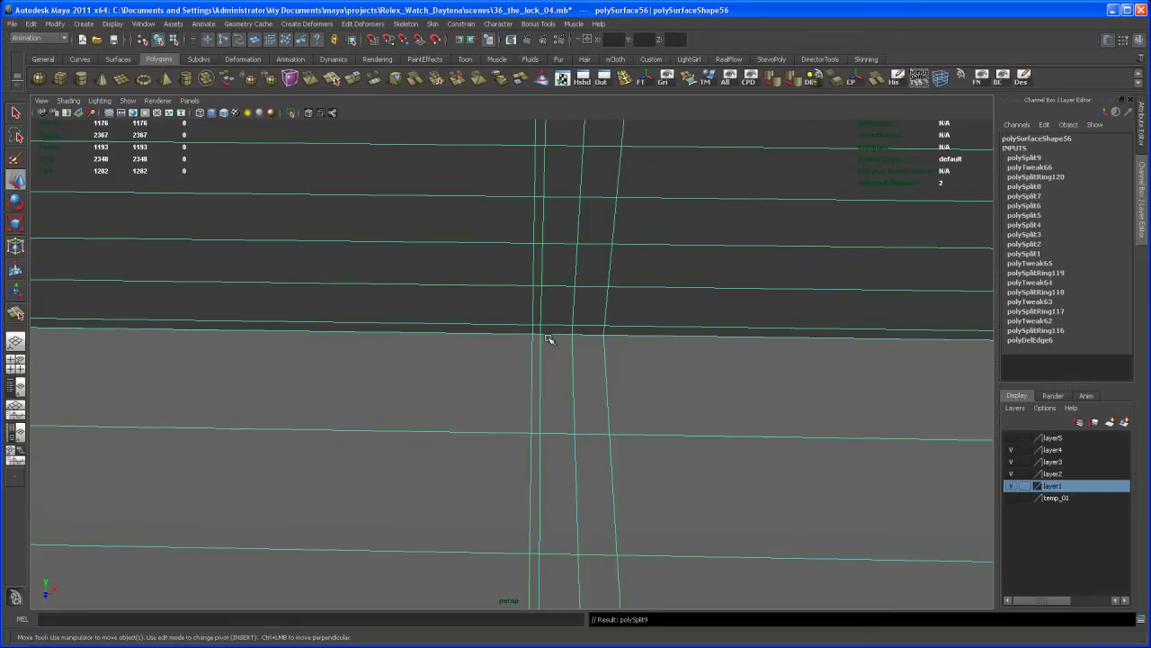
Split the other narrow strip crossing the block's edge group to connect the new loop's edge line across it.
{"action": "left_click_drag", "start_coordinate": [547, 366], "coordinate": [594, 339], "text": "alt"}
{"action": "middle_click_drag", "start_coordinate": [594, 339], "coordinate": [585, 404], "text": "alt"}
{"action": "right_click_drag", "start_coordinate": [585, 405], "coordinate": [545, 392], "text": "alt"}
{"action": "middle_click_drag", "start_coordinate": [545, 392], "coordinate": [541, 421], "text": "alt"}
{"action": "right_click_drag", "start_coordinate": [541, 421], "coordinate": [557, 393], "text": "alt"}
{"action": "key", "text": "g"}
{"action": "key", "text": "Return"}
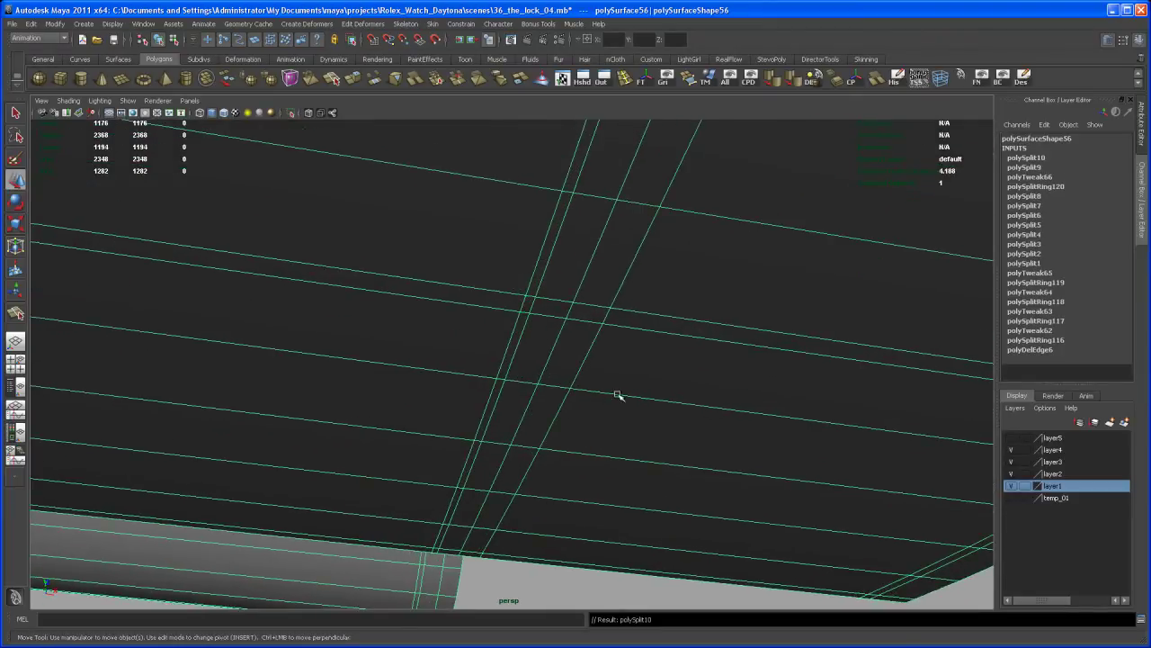
Preview the end block with smoothing, inspect its edges and corners, and return it to the unsmoothed display.
{"action": "left_click_drag", "start_coordinate": [674, 405], "coordinate": [531, 414], "text": "alt"}
{"action": "right_click_drag", "start_coordinate": [532, 414], "coordinate": [509, 347], "text": "alt"}
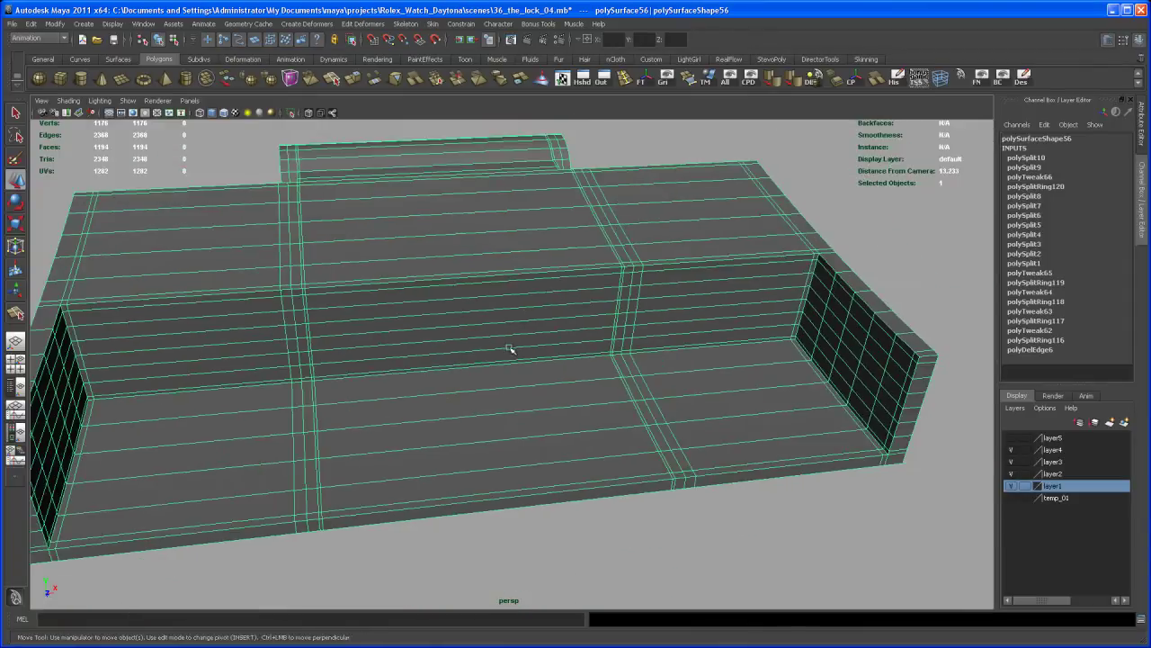
{"action": "left_click_drag", "start_coordinate": [499, 392], "coordinate": [522, 374], "text": "alt"}
{"action": "key", "text": "3"}
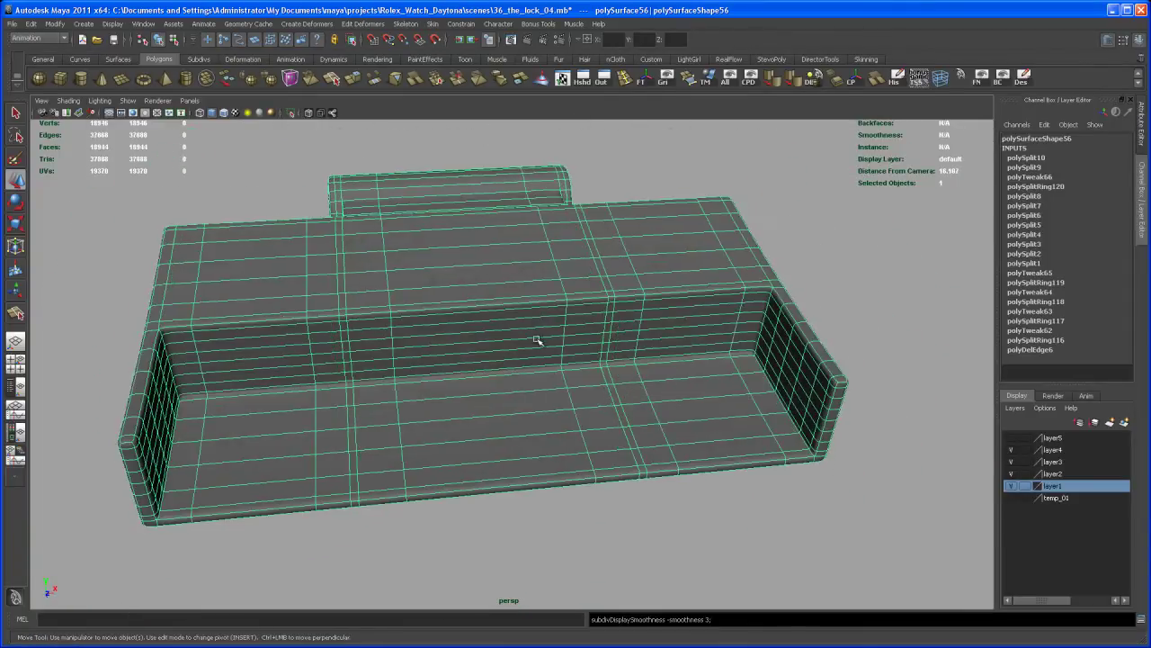
{"action": "left_click", "coordinate": [566, 519]}
{"action": "left_click_drag", "start_coordinate": [565, 522], "coordinate": [597, 518], "text": "alt"}
{"action": "left_click", "coordinate": [581, 419]}
{"action": "key", "text": "1"}
{"action": "left_click_drag", "start_coordinate": [581, 419], "coordinate": [507, 429], "text": "alt"}
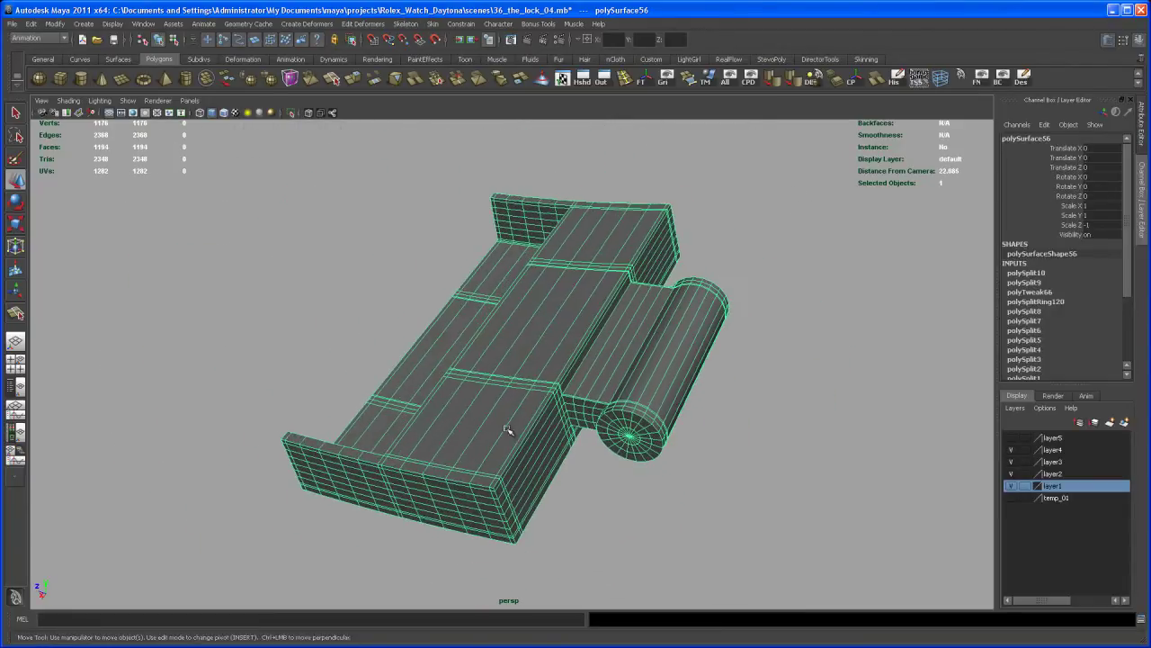
Show the rest of the watch again and delete the old end block at the opposite end of the clasp.
{"action": "left_click", "coordinate": [730, 81]}
{"action": "right_click_drag", "start_coordinate": [707, 300], "coordinate": [661, 353], "text": "alt"}
{"action": "middle_click_drag", "start_coordinate": [661, 352], "coordinate": [877, 417], "text": "alt"}
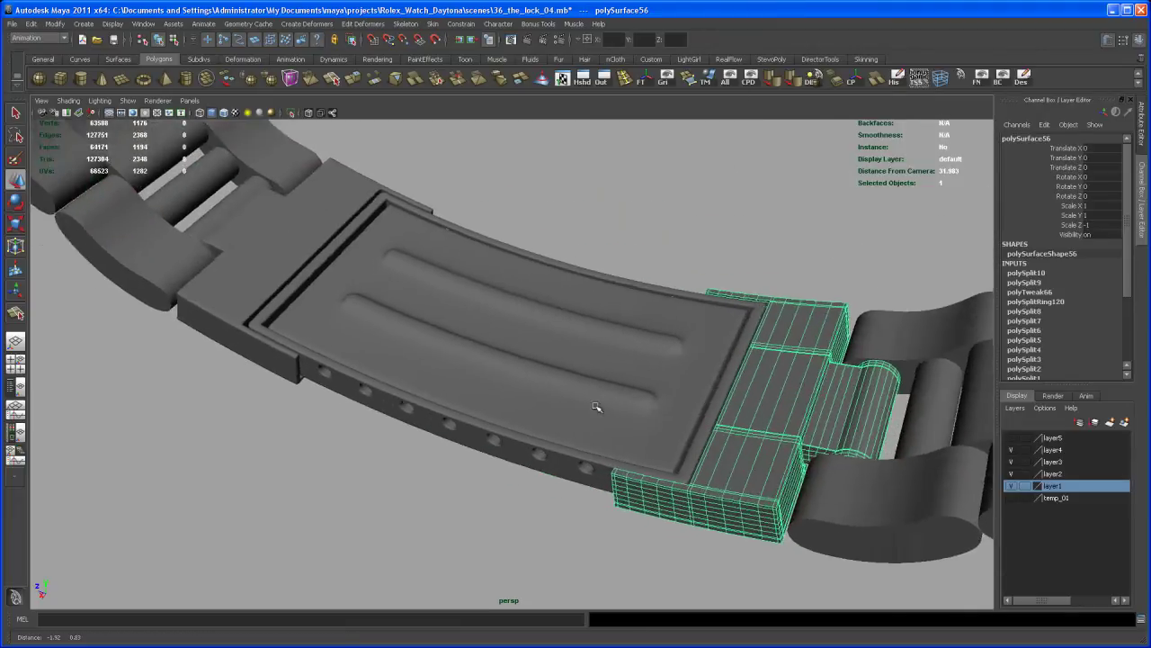
{"action": "left_click_drag", "start_coordinate": [597, 404], "coordinate": [433, 332], "text": "alt"}
{"action": "left_click", "coordinate": [324, 345]}
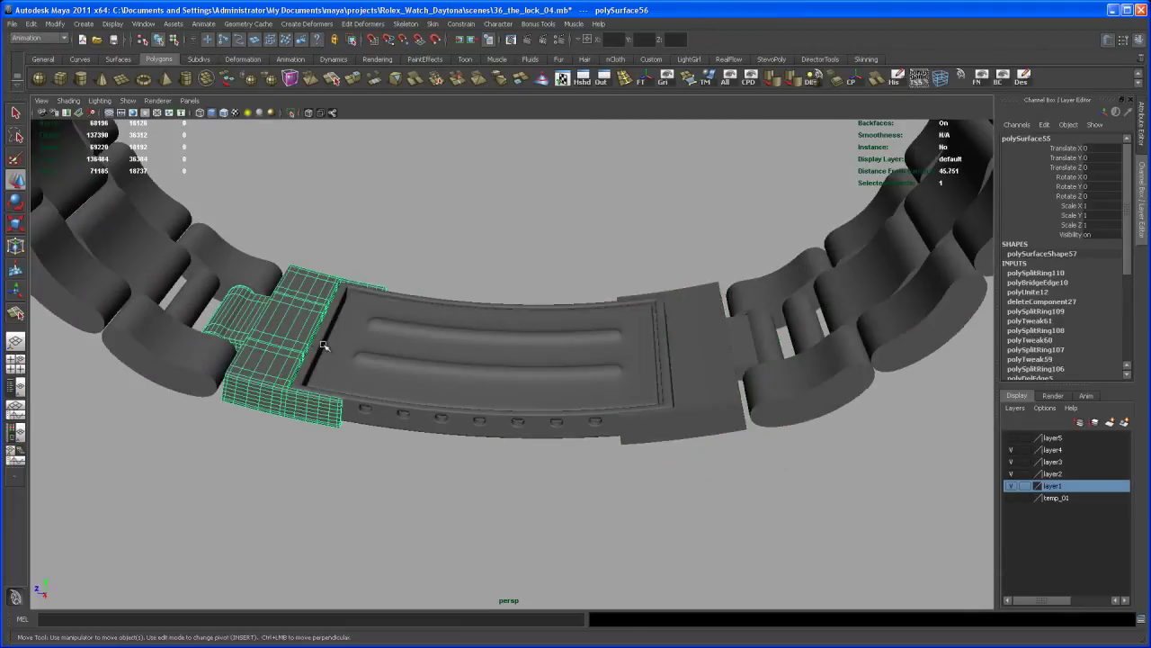
{"action": "left_click", "coordinate": [505, 483]}
Select the rebuilt end block and freeze its transformations.
{"action": "left_click", "coordinate": [706, 400]}
{"action": "left_click_drag", "start_coordinate": [733, 414], "coordinate": [554, 366], "text": "alt"}
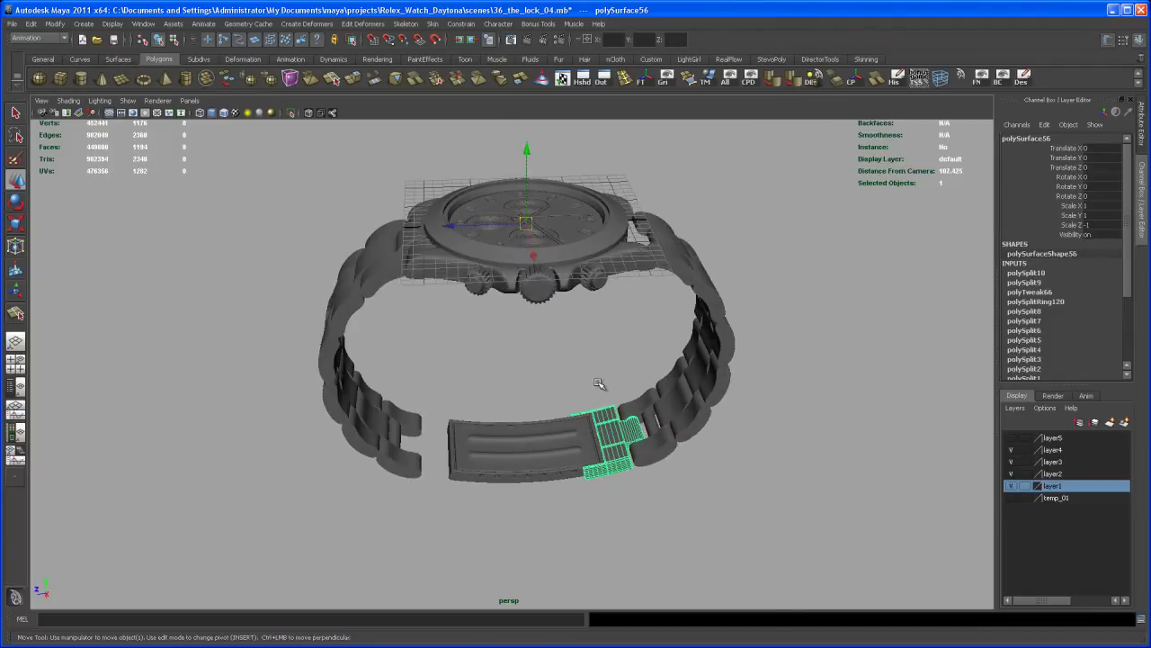
{"action": "left_click", "coordinate": [642, 78]}
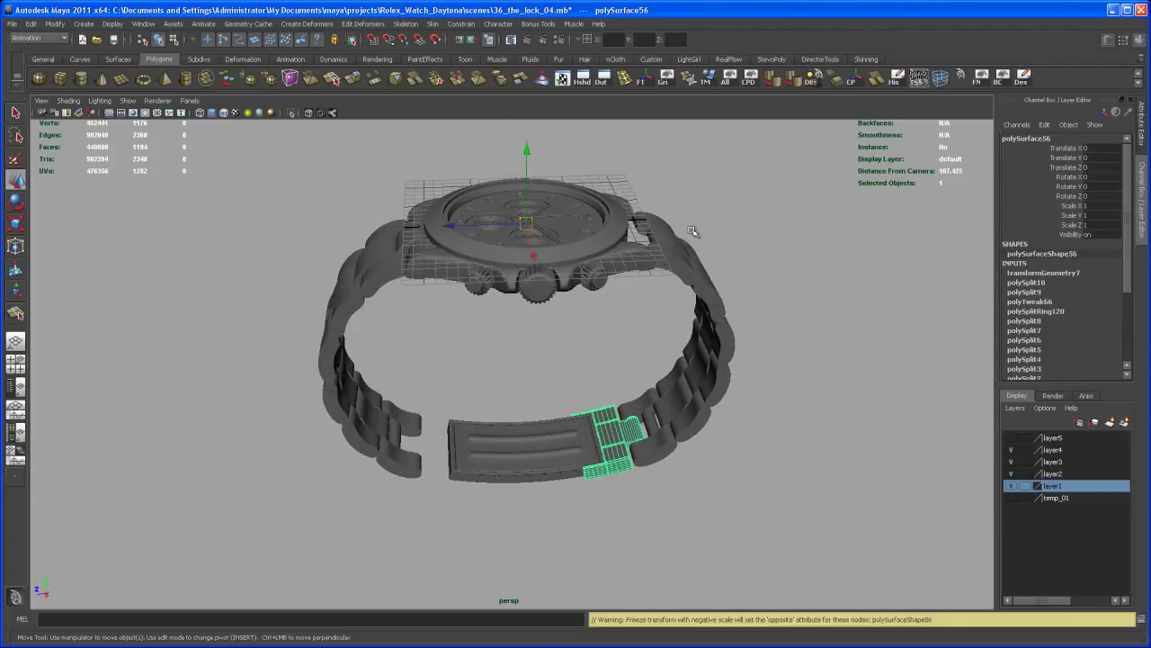
Duplicate the rebuilt end block and mirror the copy to the clasp's opposite end by scaling Z to about -1.
{"action": "key", "text": "ctrl+d"}
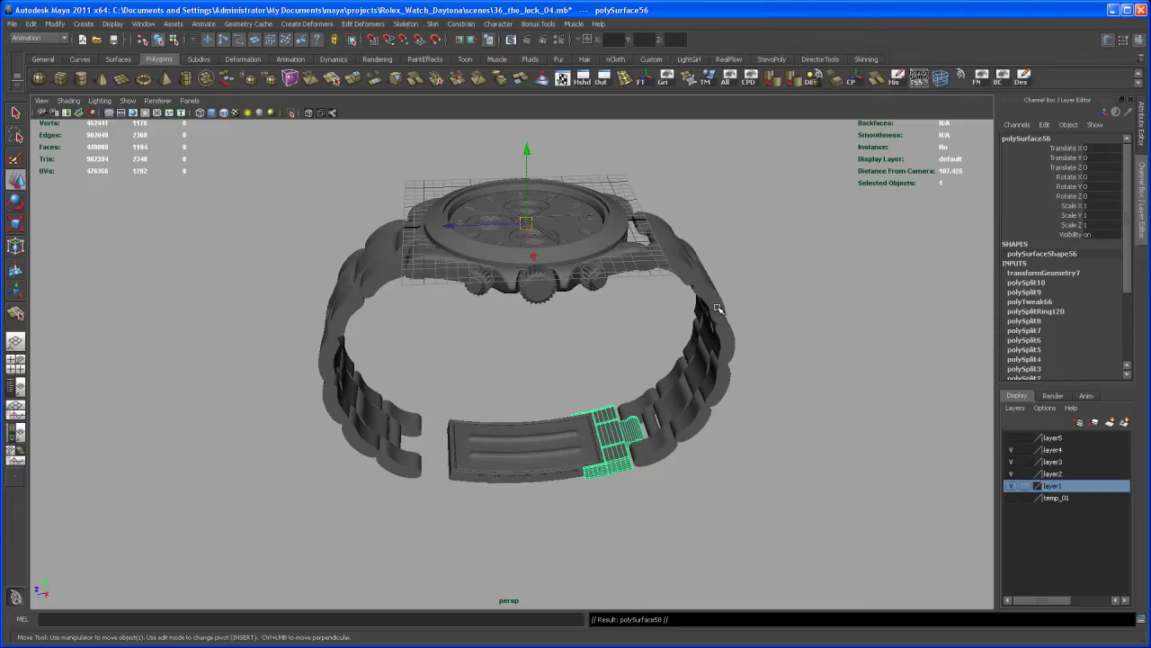
{"action": "key", "text": "r"}
{"action": "left_click_drag", "start_coordinate": [418, 225], "coordinate": [634, 221]}
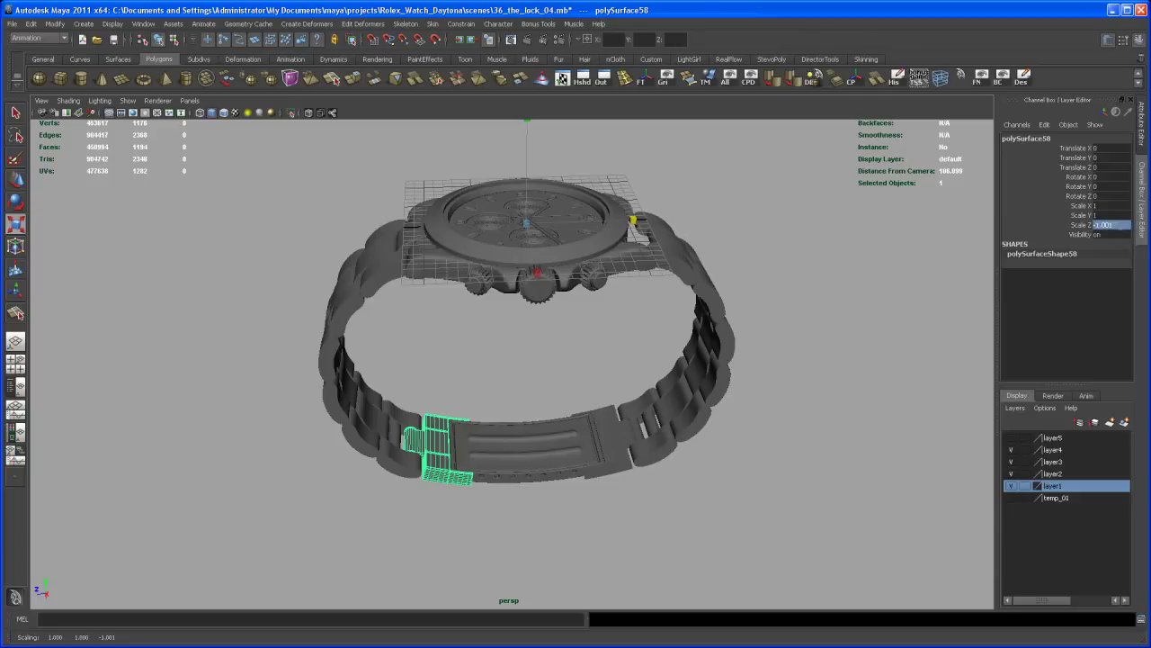
{"action": "left_click", "coordinate": [565, 504]}
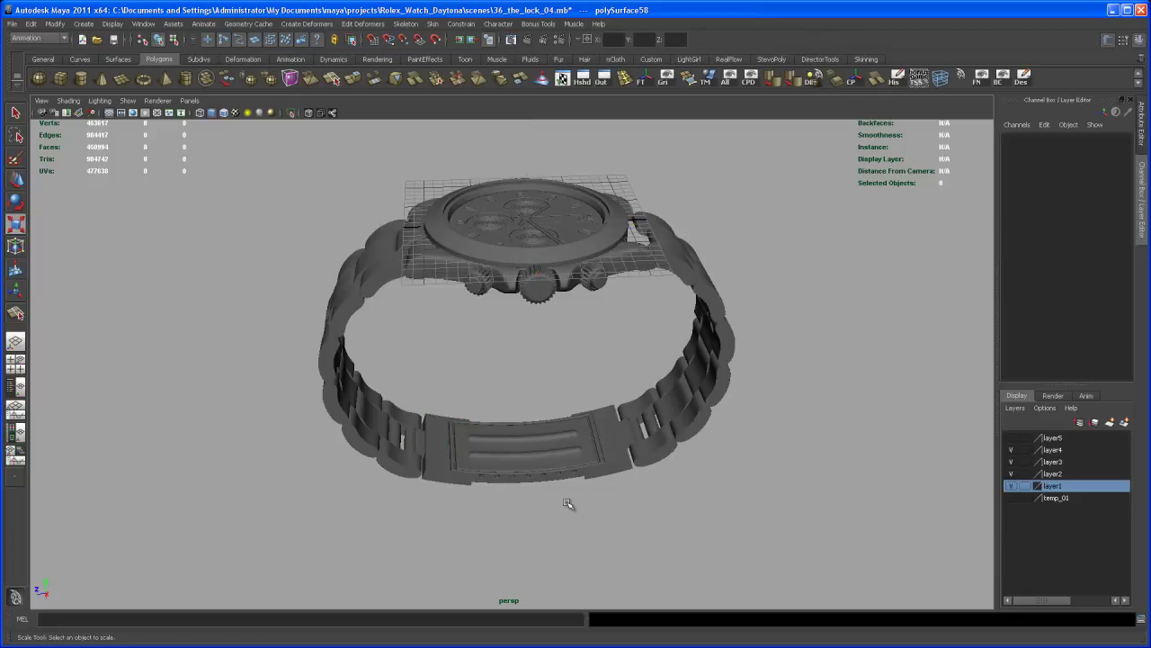
Examine the assembled clasp with both end blocks and the whole watch from several angles.
{"action": "left_click_drag", "start_coordinate": [565, 504], "coordinate": [557, 457], "text": "alt"}
{"action": "right_click_drag", "start_coordinate": [558, 457], "coordinate": [574, 473], "text": "alt"}
{"action": "middle_click_drag", "start_coordinate": [574, 473], "coordinate": [573, 506], "text": "alt"}
{"action": "left_click_drag", "start_coordinate": [576, 441], "coordinate": [555, 459], "text": "alt"}
{"action": "right_click_drag", "start_coordinate": [555, 460], "coordinate": [559, 458], "text": "alt"}
{"action": "middle_click_drag", "start_coordinate": [559, 459], "coordinate": [566, 456], "text": "alt"}
{"action": "left_click_drag", "start_coordinate": [564, 455], "coordinate": [566, 456], "text": "alt"}
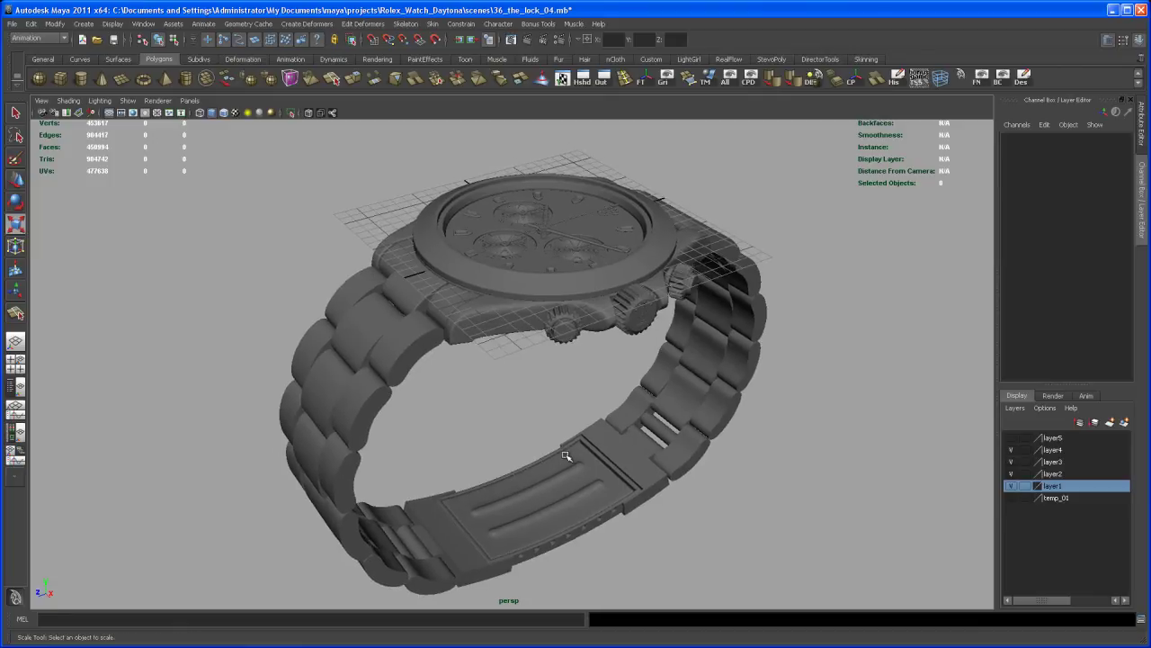